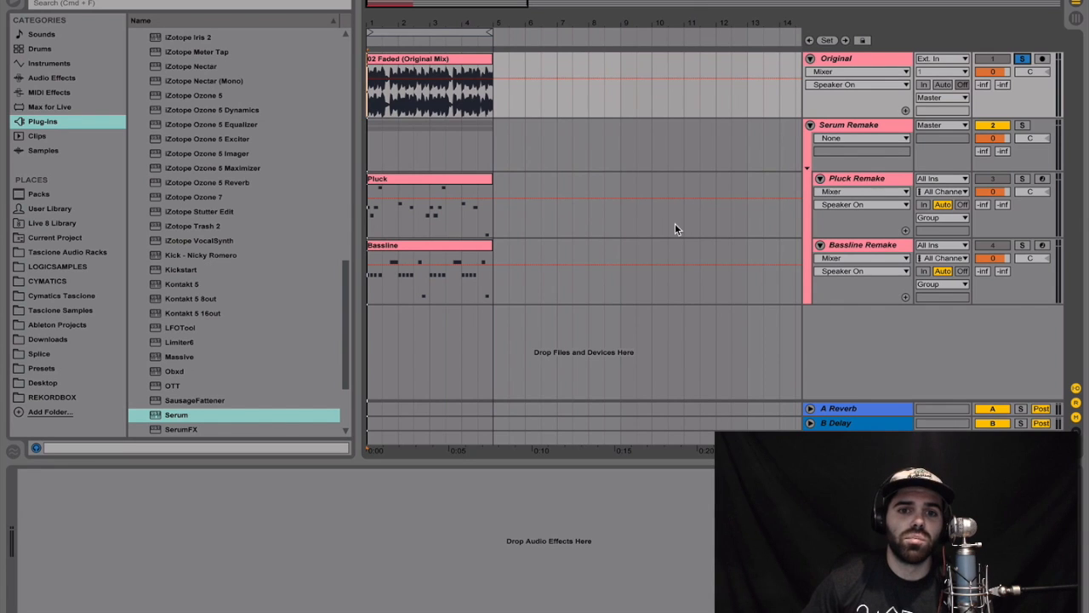
Play the loop while soloing the Pluck Remake track, the Bassline Remake track, and the whole Serum Remake group in turn.
{"action": "left_click", "coordinate": [1021, 179]}
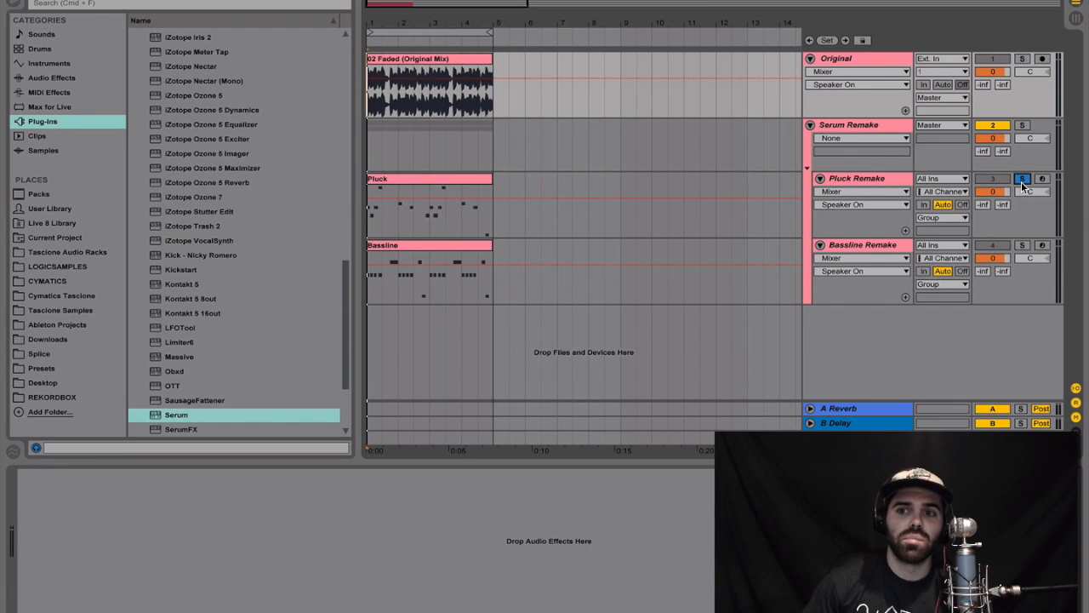
{"action": "key", "text": "space"}
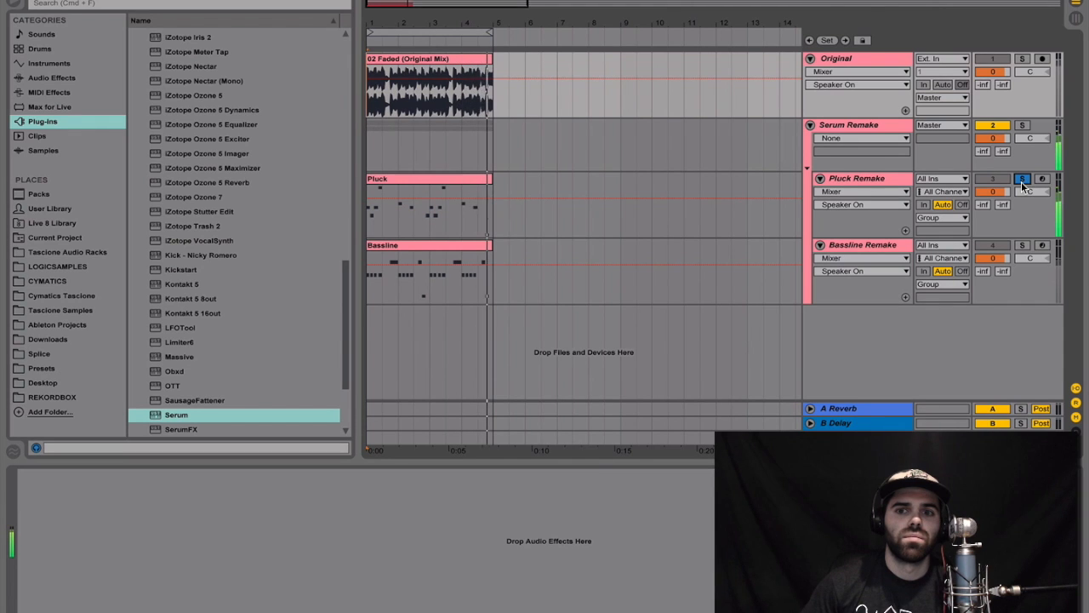
{"action": "left_click", "coordinate": [1023, 243]}
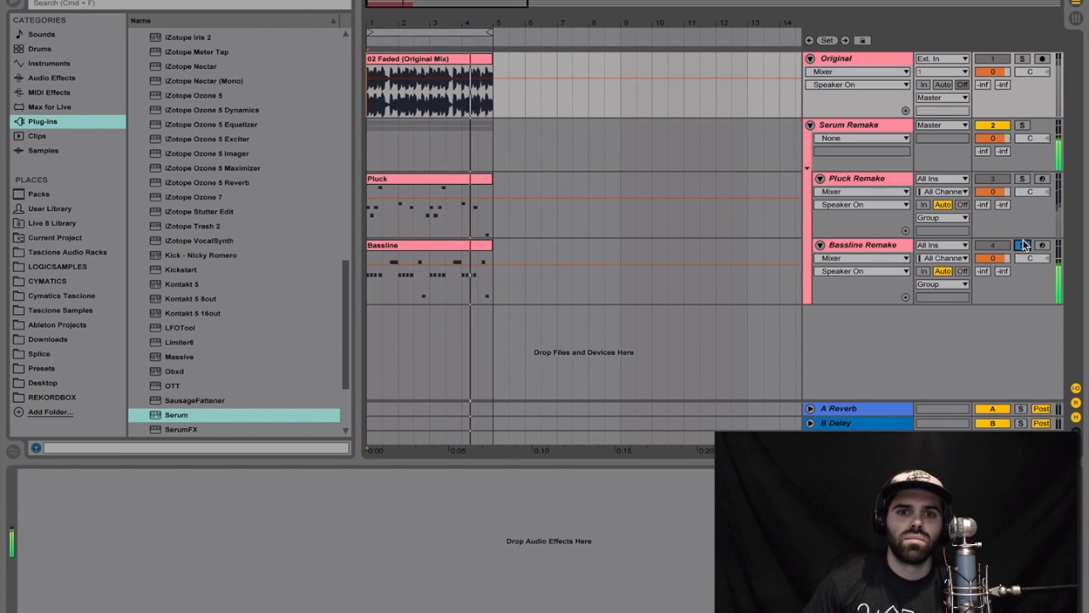
{"action": "left_click", "coordinate": [1023, 243]}
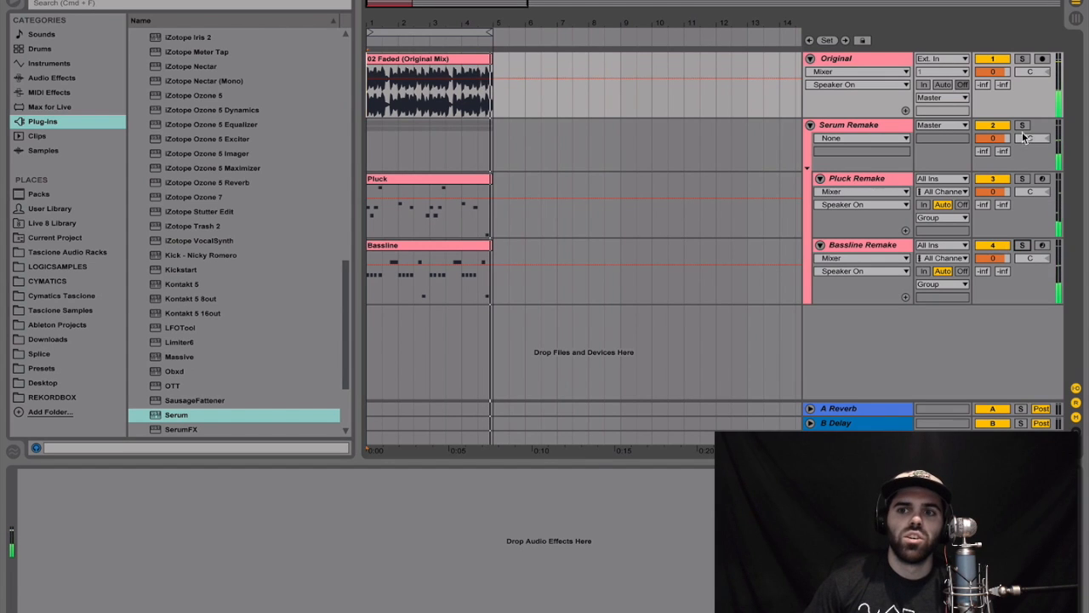
{"action": "left_click", "coordinate": [1021, 126]}
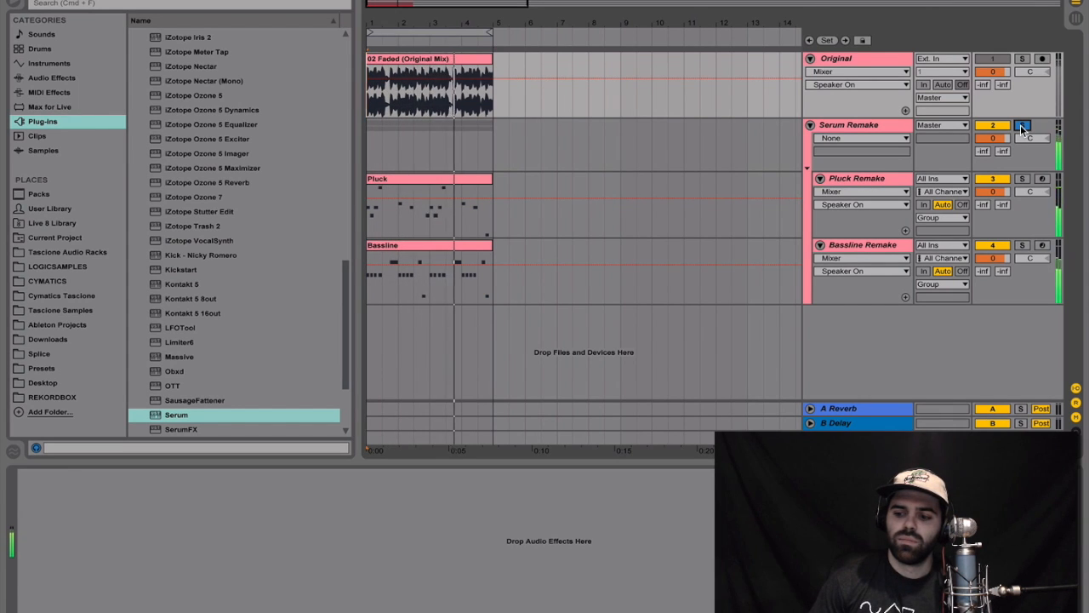
{"action": "key", "text": "space"}
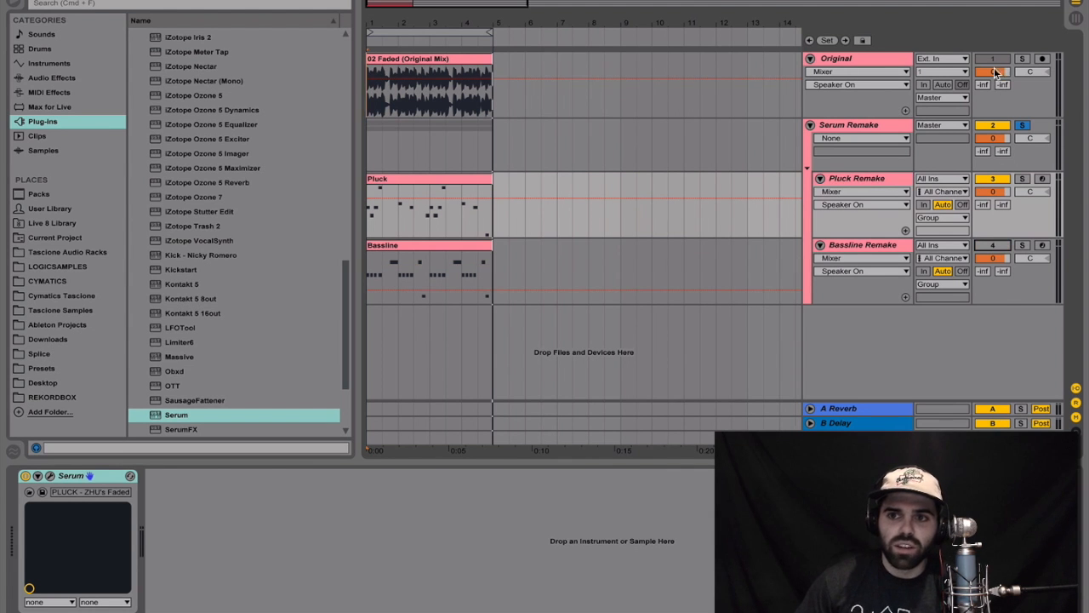
Insert a new MIDI track below Pluck Remake and load a Serum instrument on it.
{"action": "left_click", "coordinate": [909, 179]}
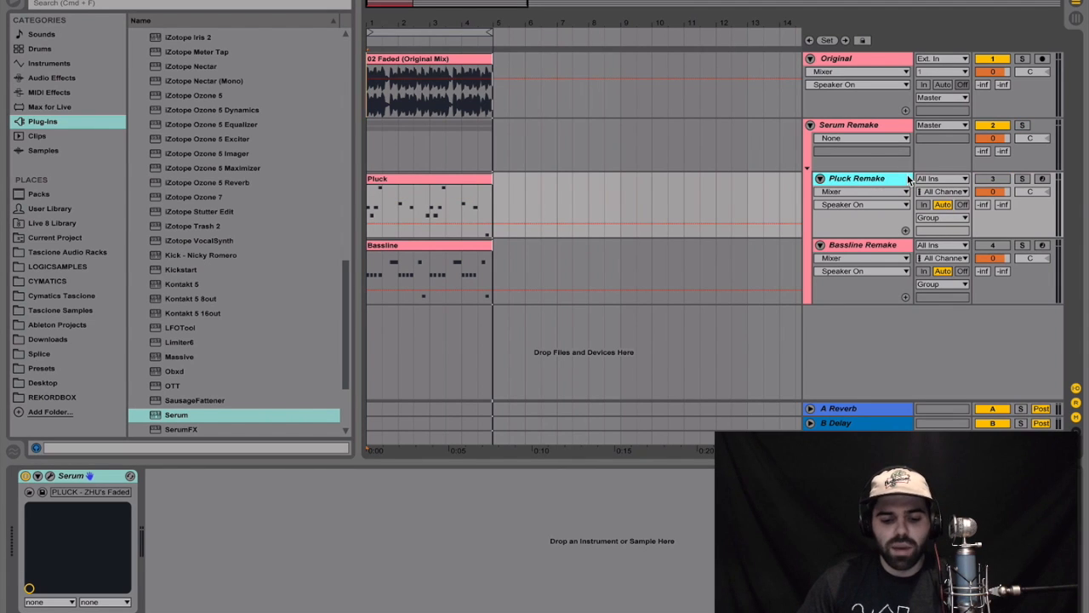
{"action": "key", "text": "super+shift+t"}
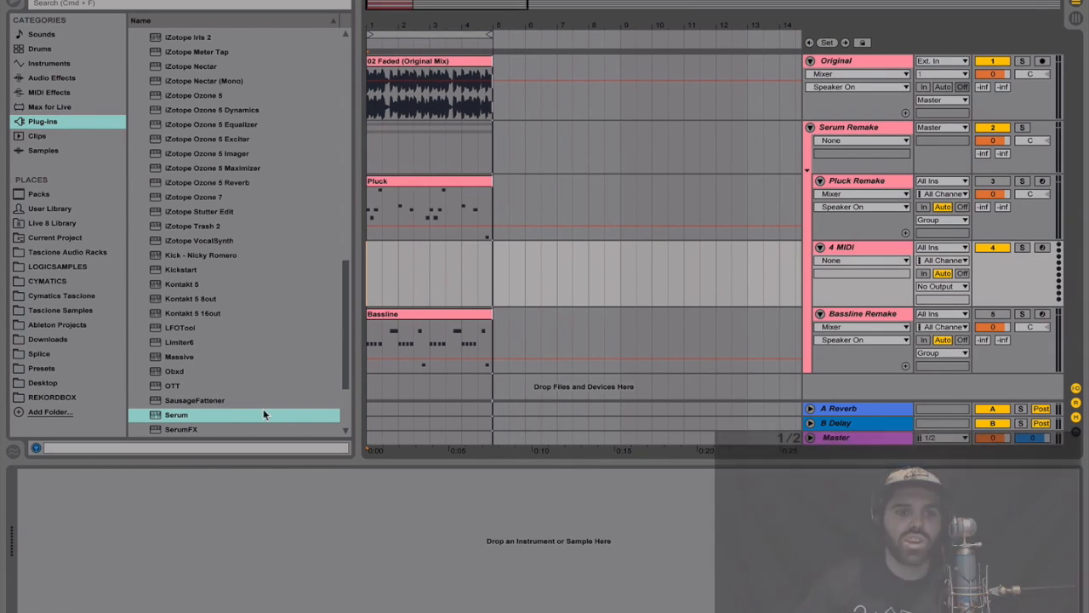
{"action": "double_click", "coordinate": [187, 415]}
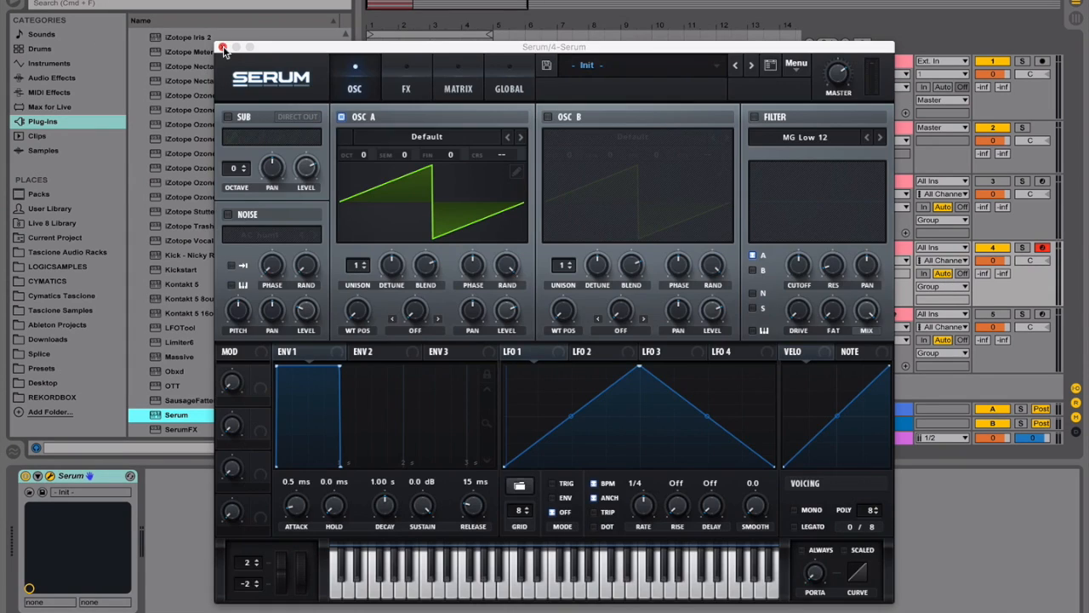
{"action": "left_click", "coordinate": [222, 46]}
Copy the Pluck clip onto the new Serum track and play it from the start.
{"action": "left_click", "coordinate": [446, 181]}
{"action": "left_click_drag", "start_coordinate": [445, 181], "coordinate": [434, 245]}
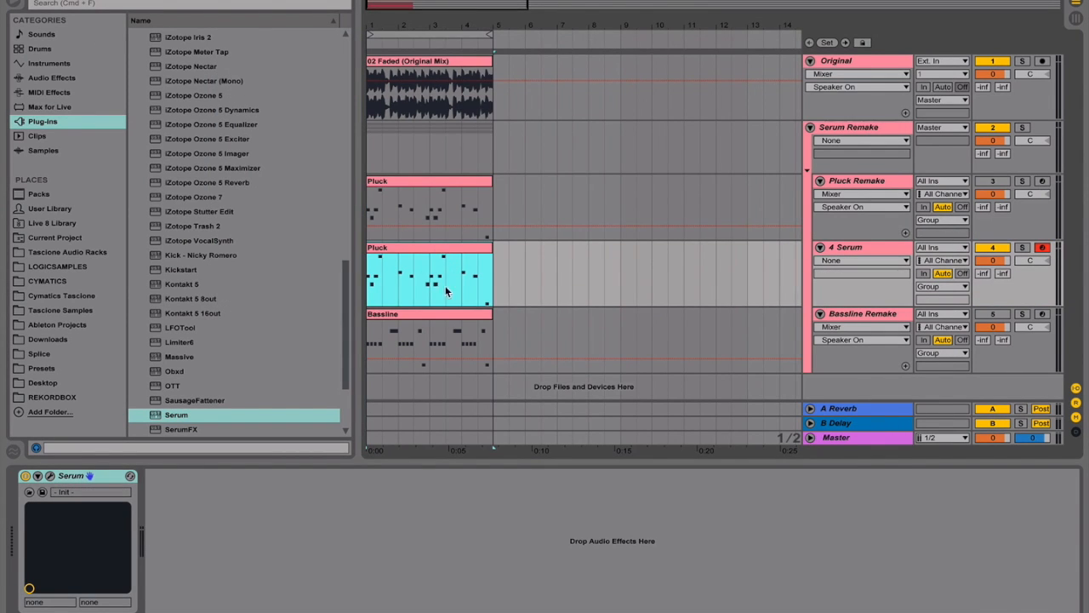
{"action": "left_click", "coordinate": [376, 278]}
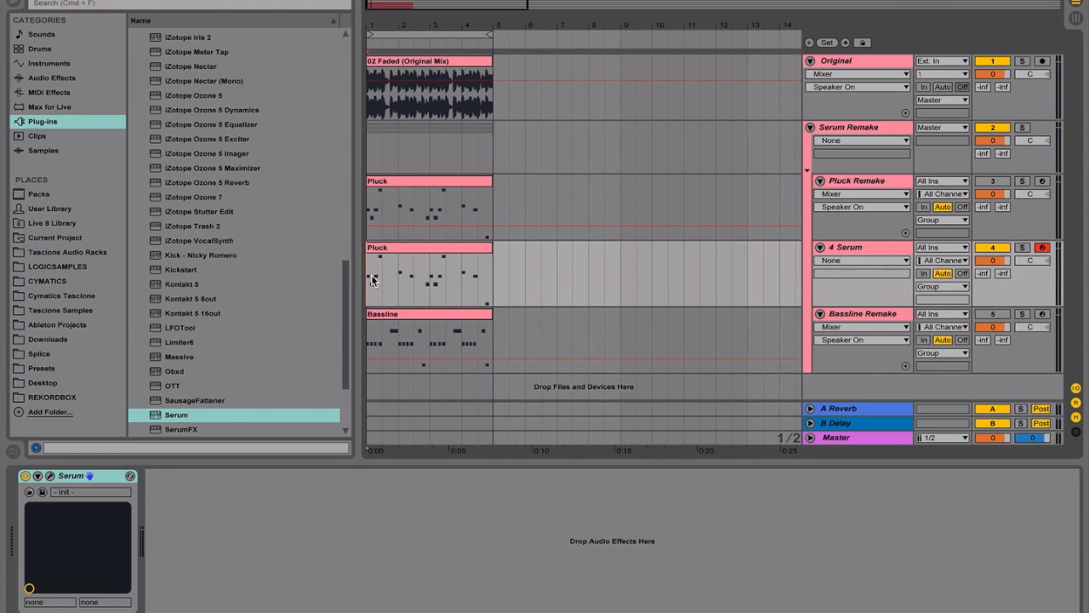
{"action": "key", "text": "space"}
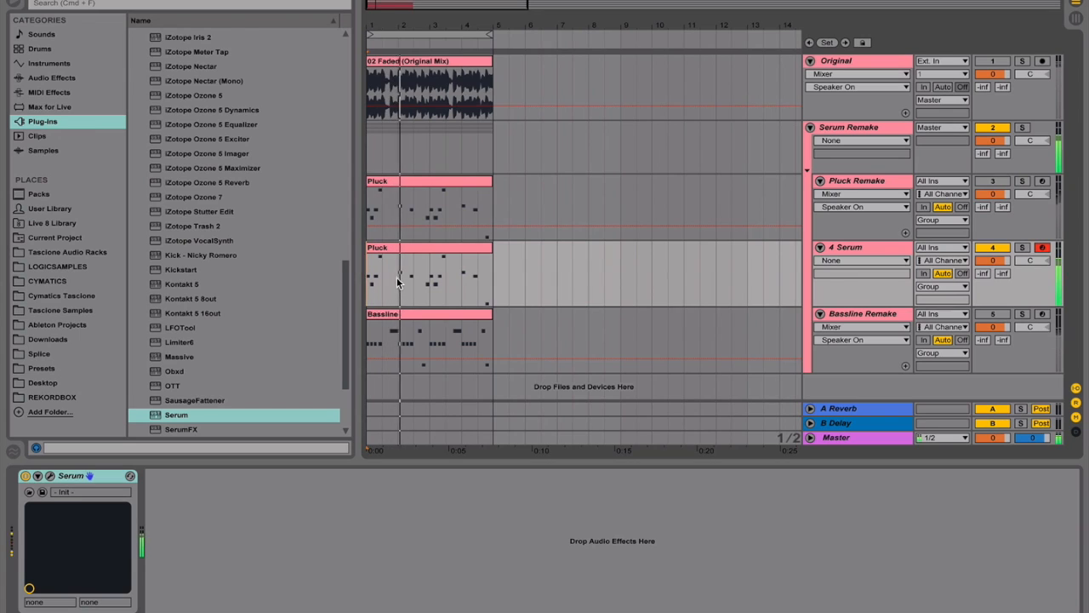
Enable the new Serum's sub oscillator and oscillator B, and set the sub to a square wave at octave 2.
{"action": "left_click", "coordinate": [876, 246]}
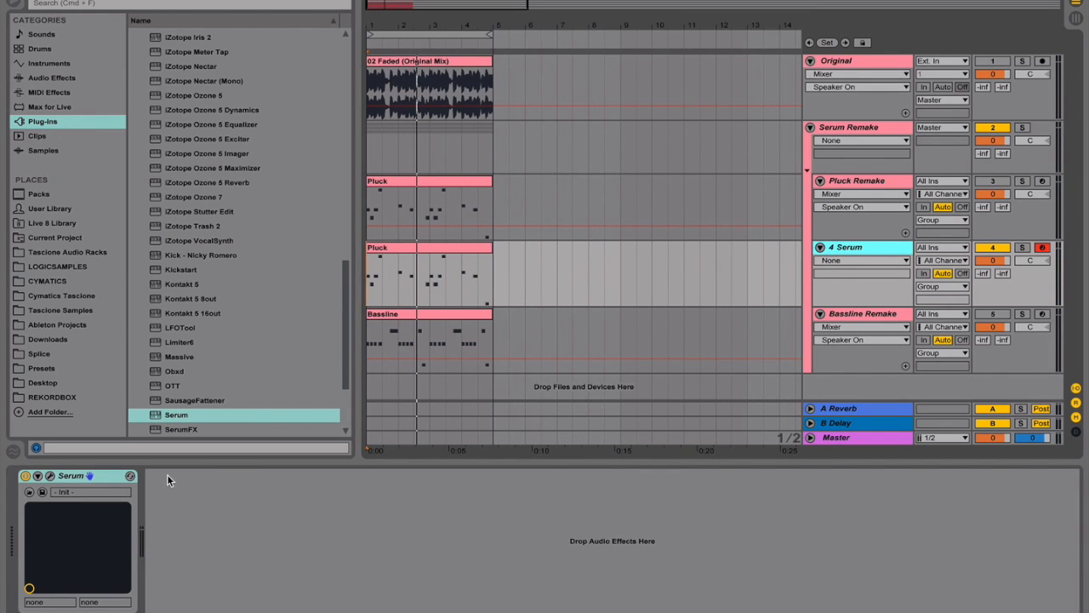
{"action": "left_click", "coordinate": [49, 475]}
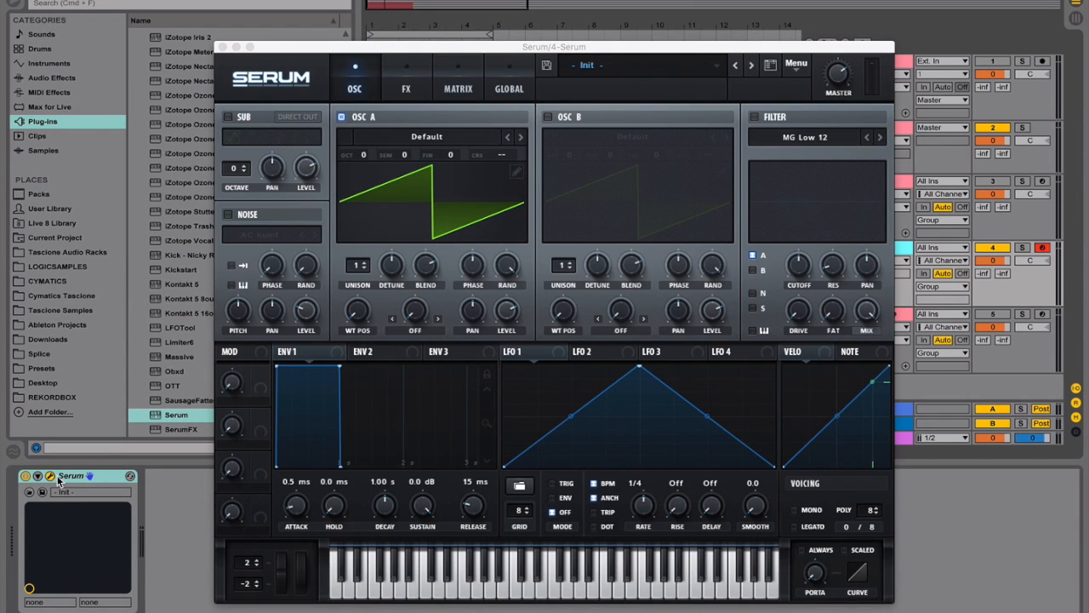
{"action": "left_click", "coordinate": [228, 117]}
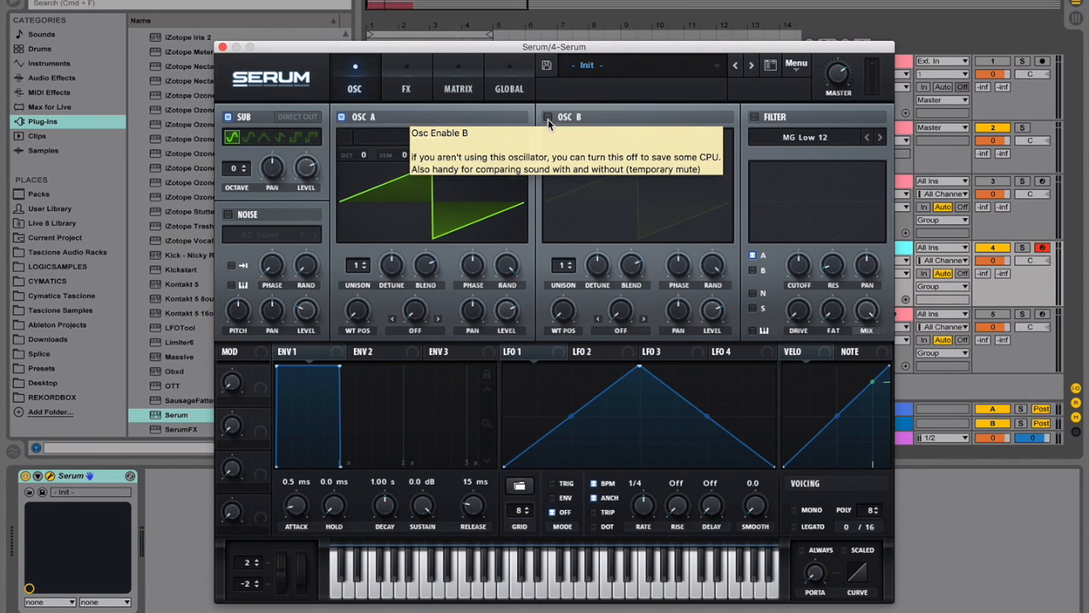
{"action": "left_click", "coordinate": [548, 122]}
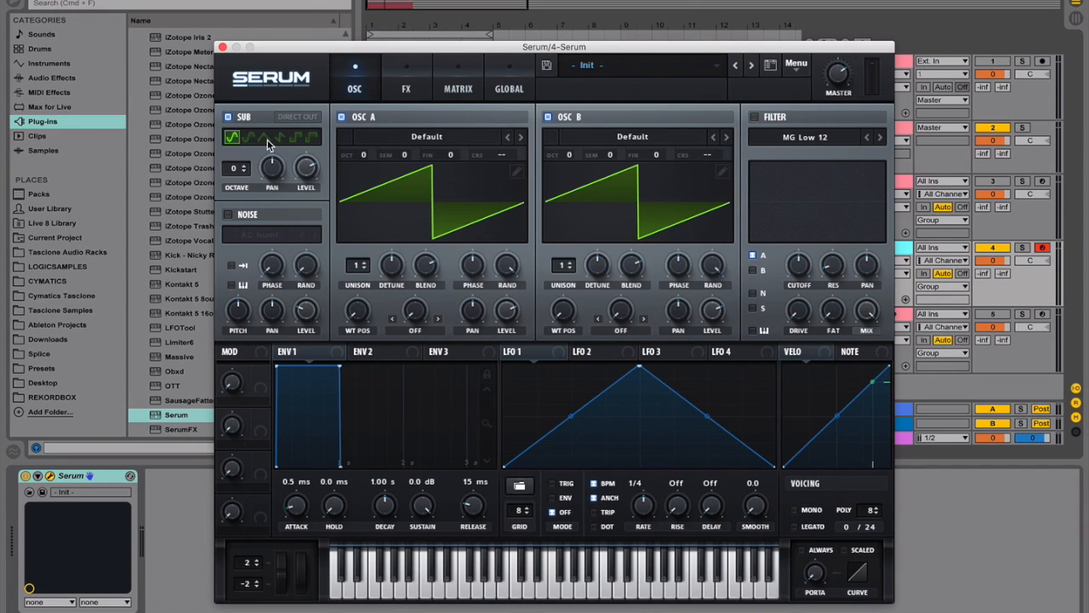
{"action": "left_click", "coordinate": [295, 138]}
{"action": "left_click_drag", "start_coordinate": [227, 177], "coordinate": [242, 165]}
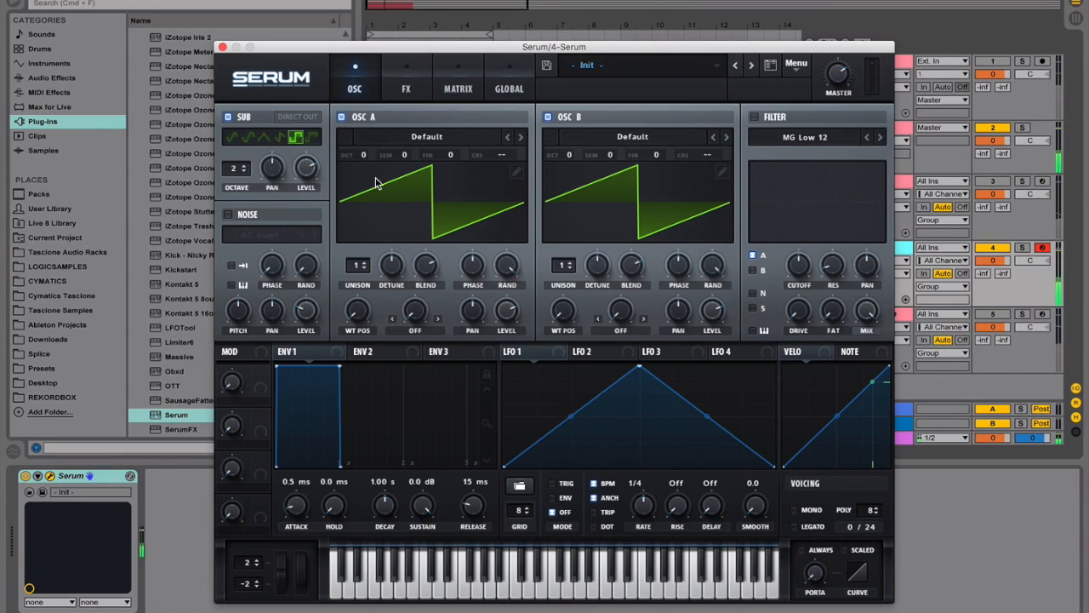
Load the analog wavetable MATRIXY C64 into oscillator A and raise its octave to +2.
{"action": "left_click", "coordinate": [432, 139]}
{"action": "mouse_move", "coordinate": [429, 169]}
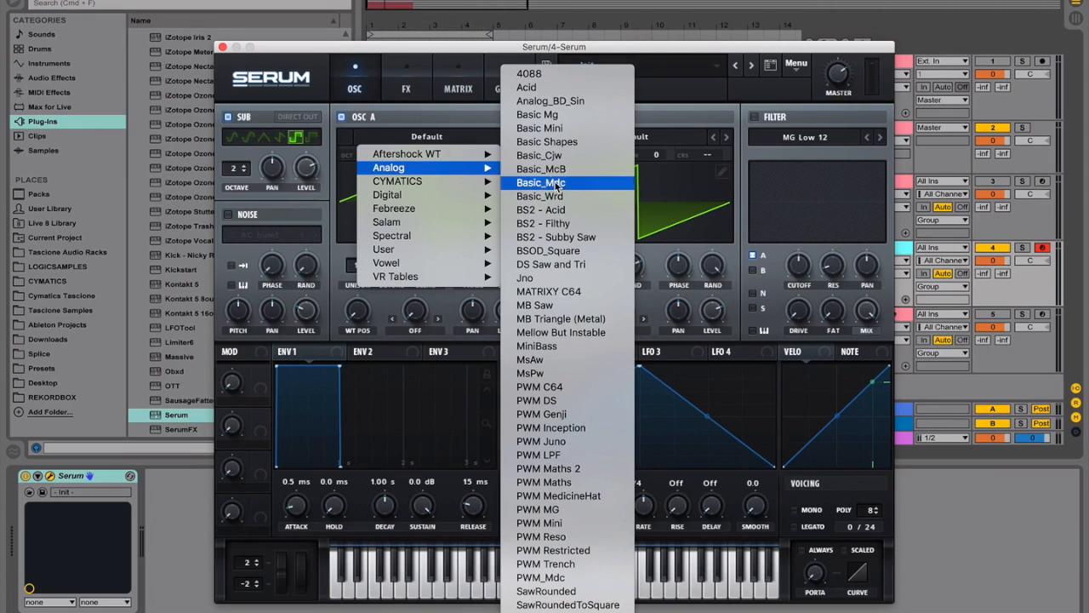
{"action": "left_click", "coordinate": [564, 290]}
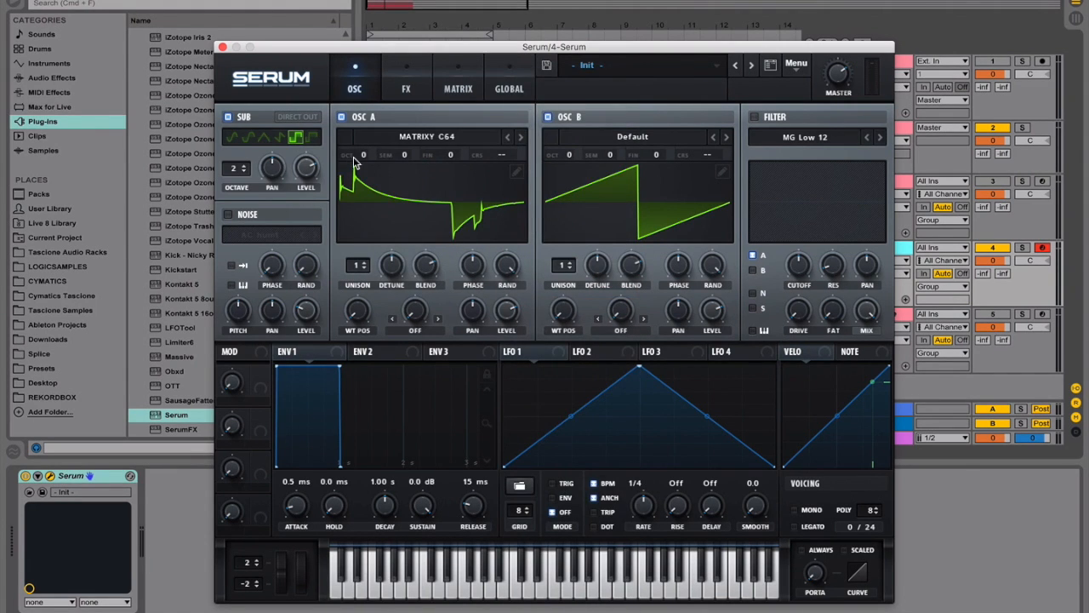
{"action": "left_click_drag", "start_coordinate": [364, 158], "coordinate": [379, 134]}
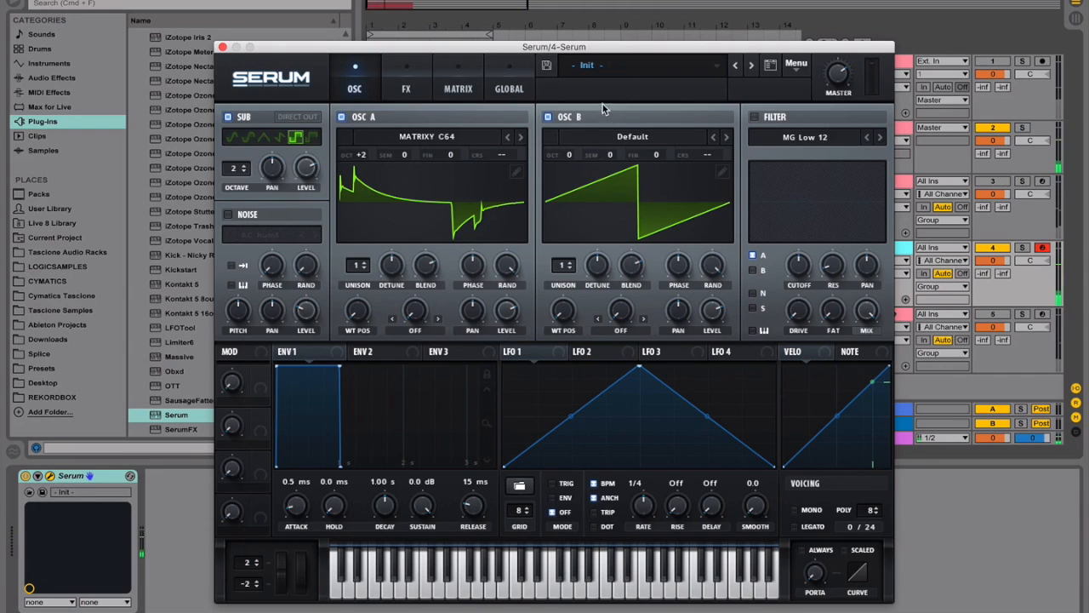
Load the analog wavetable SawRounded into oscillator B and raise its octave to +2.
{"action": "left_click", "coordinate": [606, 141]}
{"action": "mouse_move", "coordinate": [605, 167]}
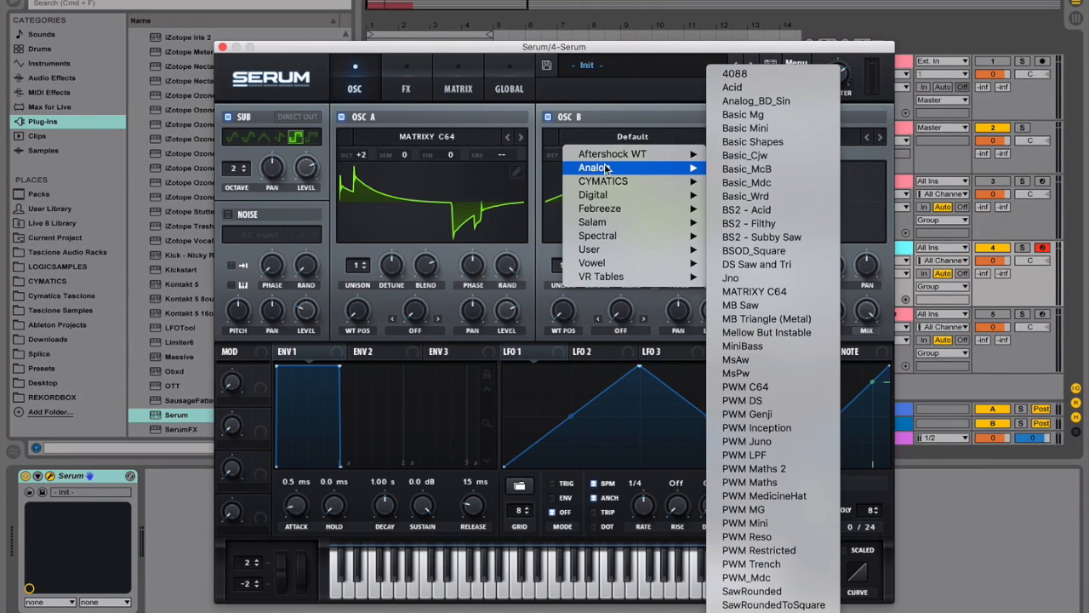
{"action": "left_click", "coordinate": [751, 591]}
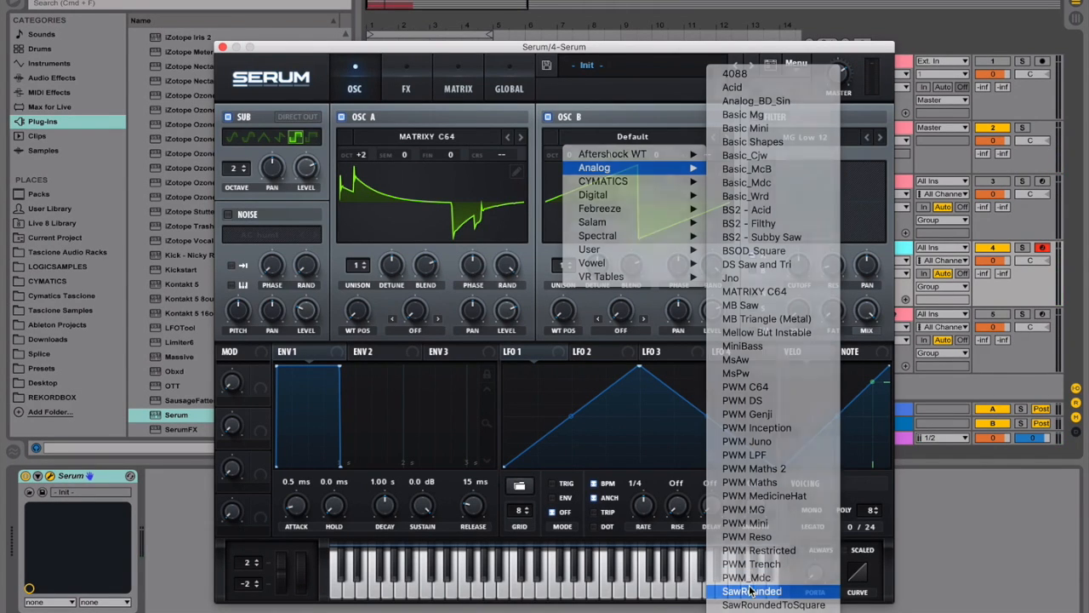
{"action": "left_click_drag", "start_coordinate": [573, 154], "coordinate": [575, 130]}
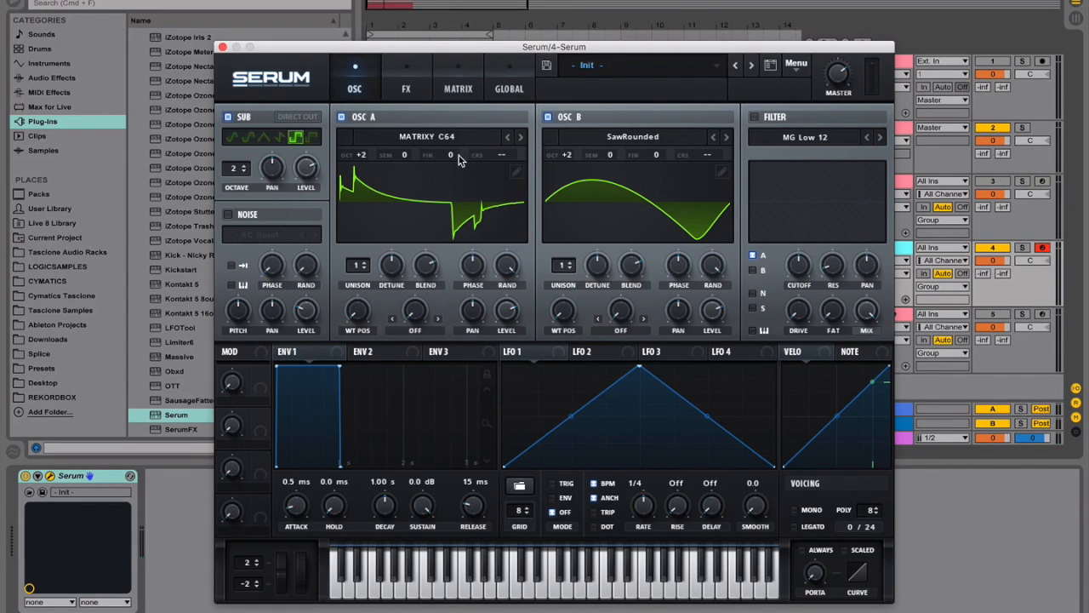
Set oscillator A's fine tuning to -3 and lower the levels of oscillators A and B.
{"action": "left_click_drag", "start_coordinate": [452, 159], "coordinate": [450, 158]}
{"action": "left_click_drag", "start_coordinate": [506, 326], "coordinate": [515, 387]}
{"action": "left_click_drag", "start_coordinate": [714, 313], "coordinate": [719, 364]}
Set oscillator A's wavetable position to 40 and show its wavetable in the 3D view.
{"action": "left_click_drag", "start_coordinate": [367, 321], "coordinate": [374, 222]}
{"action": "left_click", "coordinate": [390, 221]}
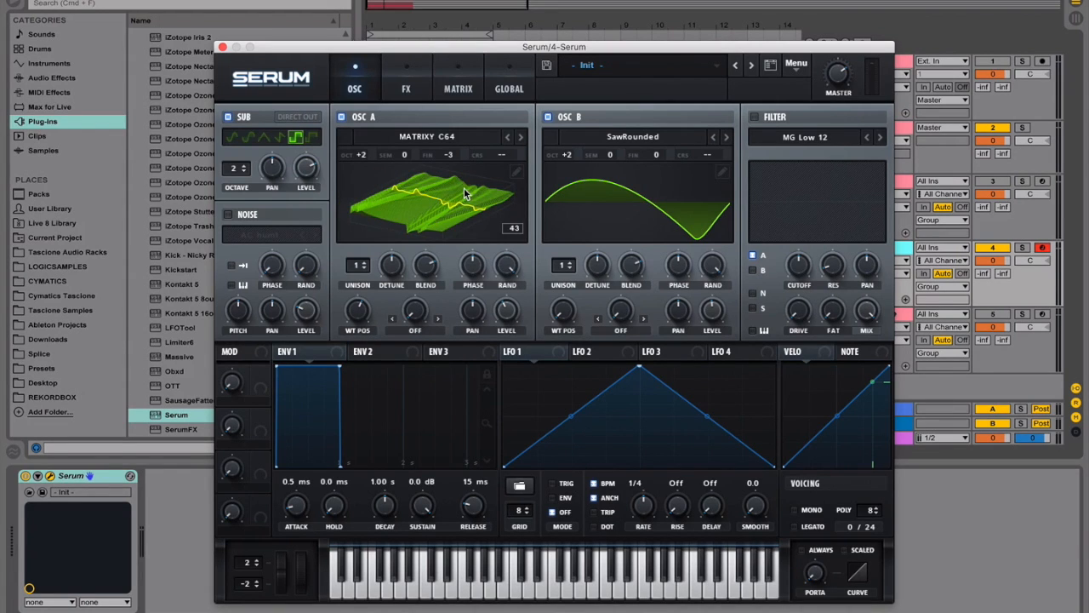
{"action": "left_click", "coordinate": [447, 202]}
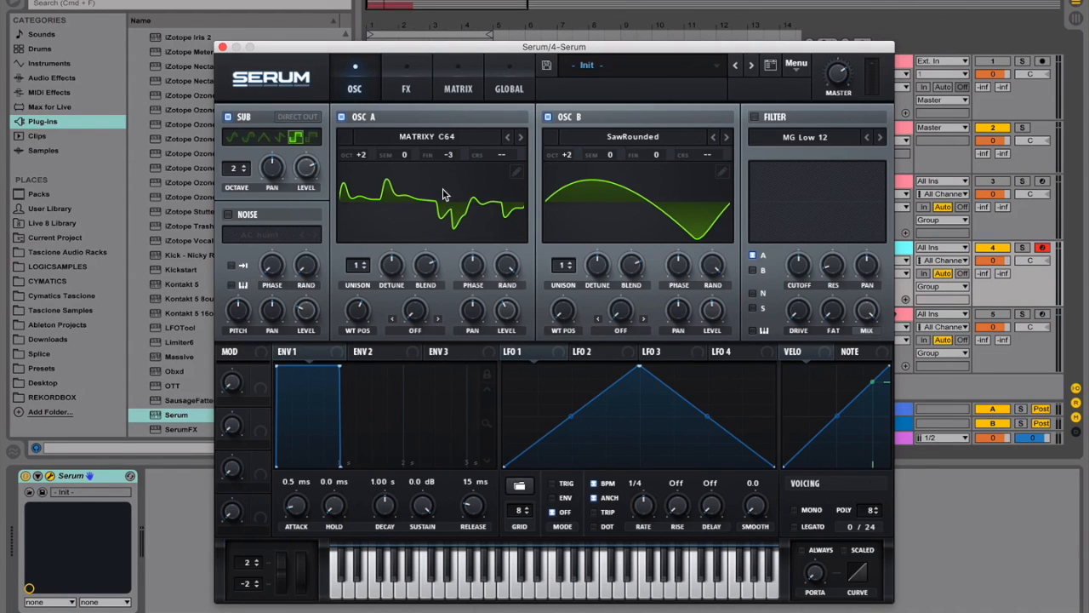
{"action": "left_click", "coordinate": [383, 192]}
{"action": "mouse_move", "coordinate": [366, 324]}
{"action": "left_mouse_down"}
{"action": "mouse_move", "coordinate": [354, 330]}
{"action": "mouse_move", "coordinate": [349, 313]}
{"action": "left_mouse_up"}
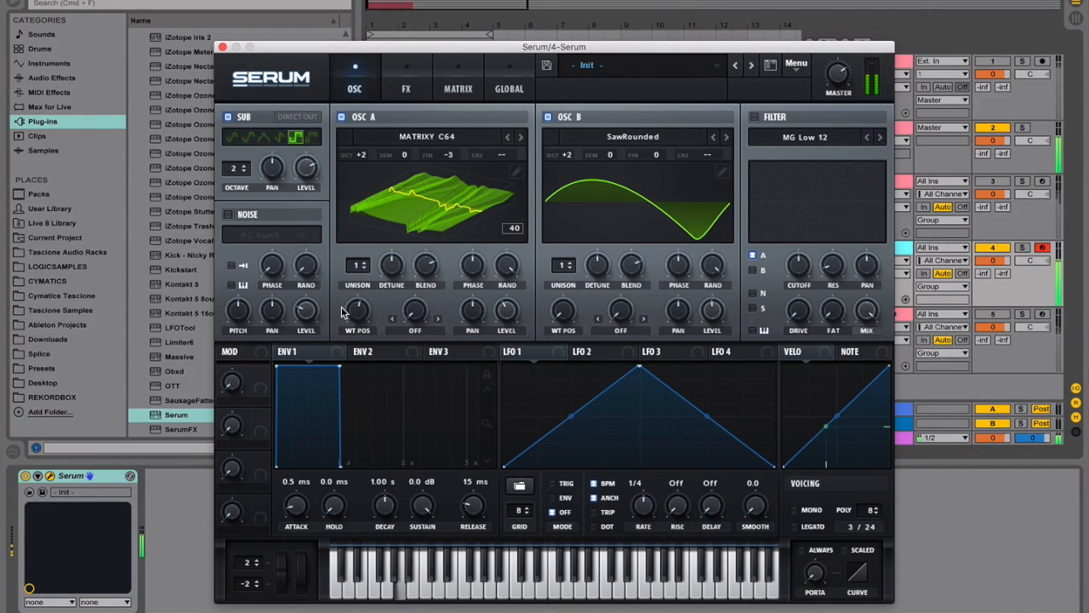
Set the warp mode of both oscillators A and B to PWM.
{"action": "left_click", "coordinate": [420, 331]}
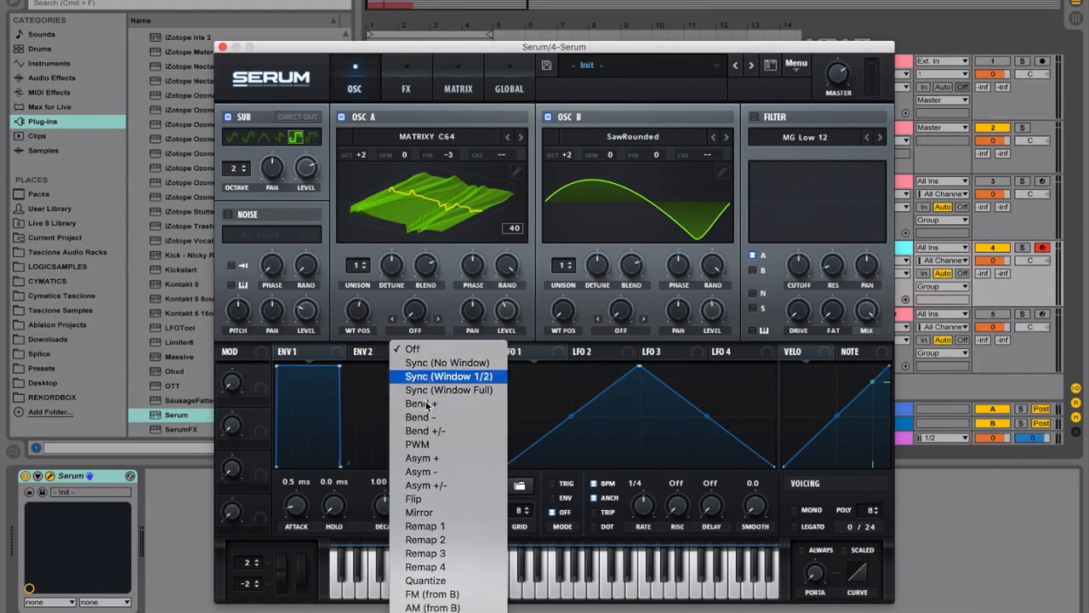
{"action": "left_click", "coordinate": [416, 444]}
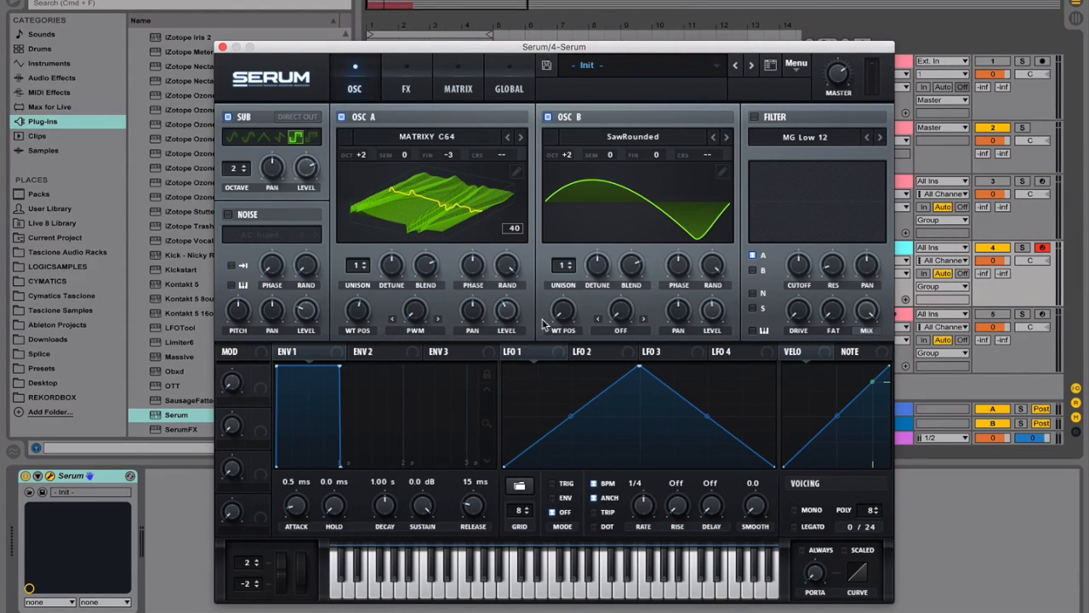
{"action": "left_click", "coordinate": [621, 332]}
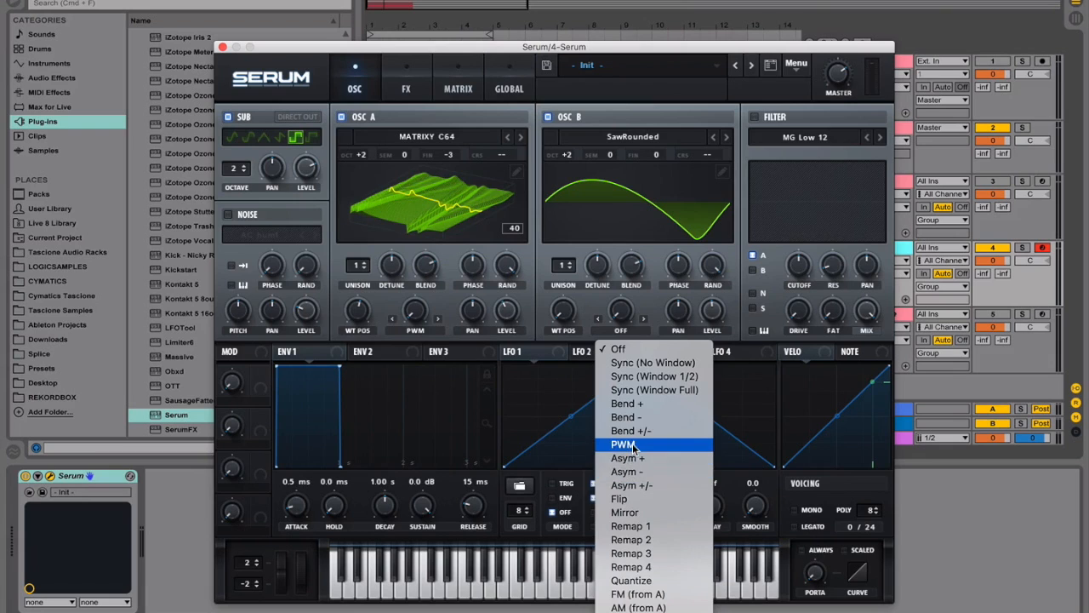
{"action": "left_click", "coordinate": [628, 444]}
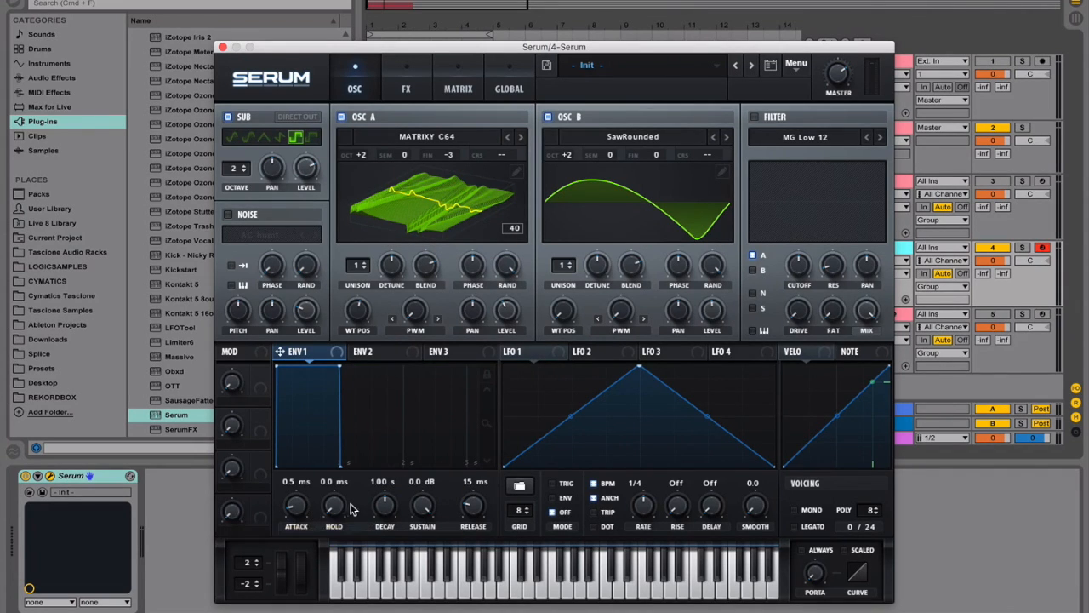
Set the decay of envelope 1 to 725 ms.
{"action": "double_click", "coordinate": [382, 484]}
{"action": "type", "text": "725"}
{"action": "key", "text": "Return"}
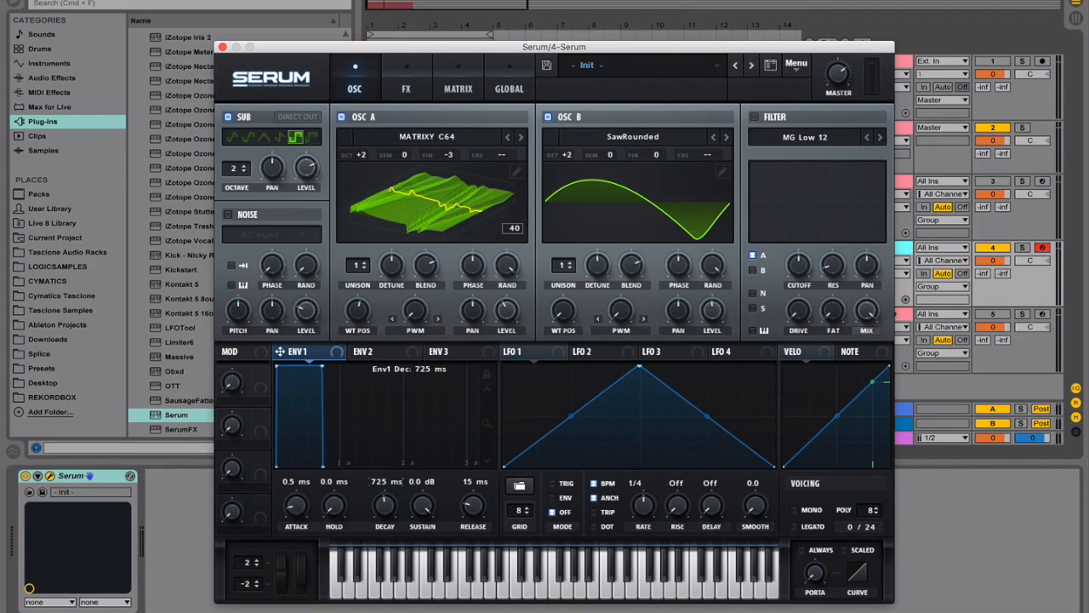
{"action": "double_click", "coordinate": [387, 484]}
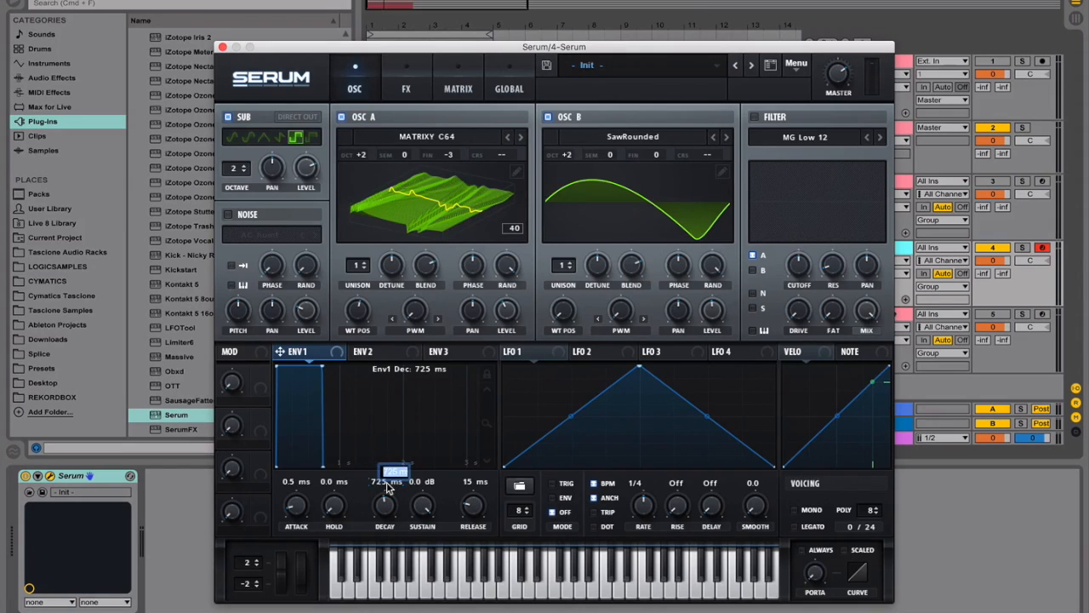
{"action": "key", "text": "Return"}
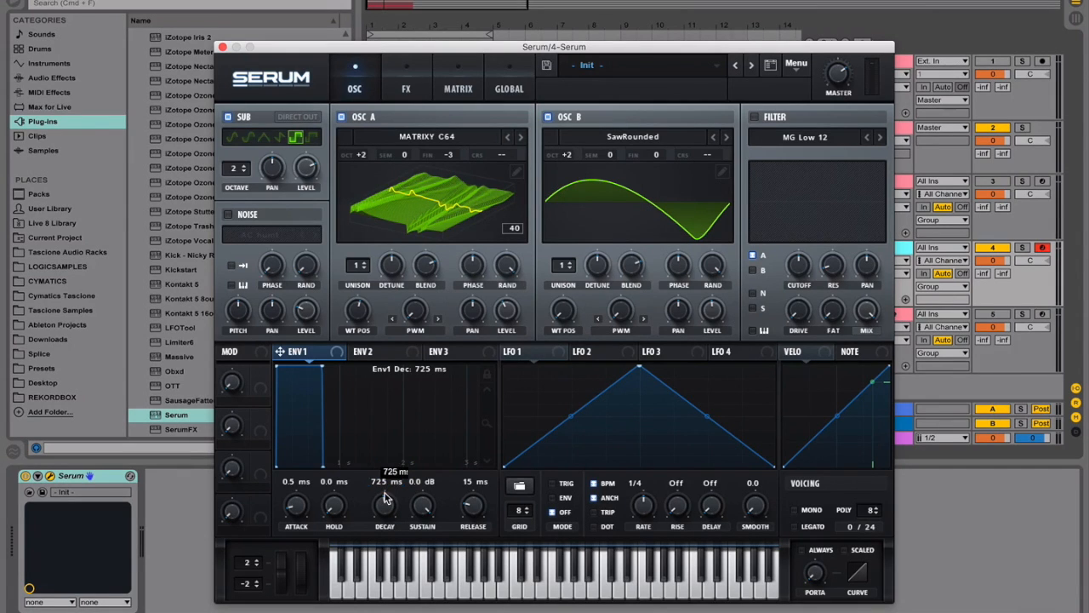
{"action": "left_click_drag", "start_coordinate": [385, 520], "coordinate": [384, 508]}
{"action": "type", "text": "725"}
{"action": "key", "text": "Return"}
Show Serum's global preferences and lower the sustain of envelope 1 to its minimum.
{"action": "left_click", "coordinate": [490, 74]}
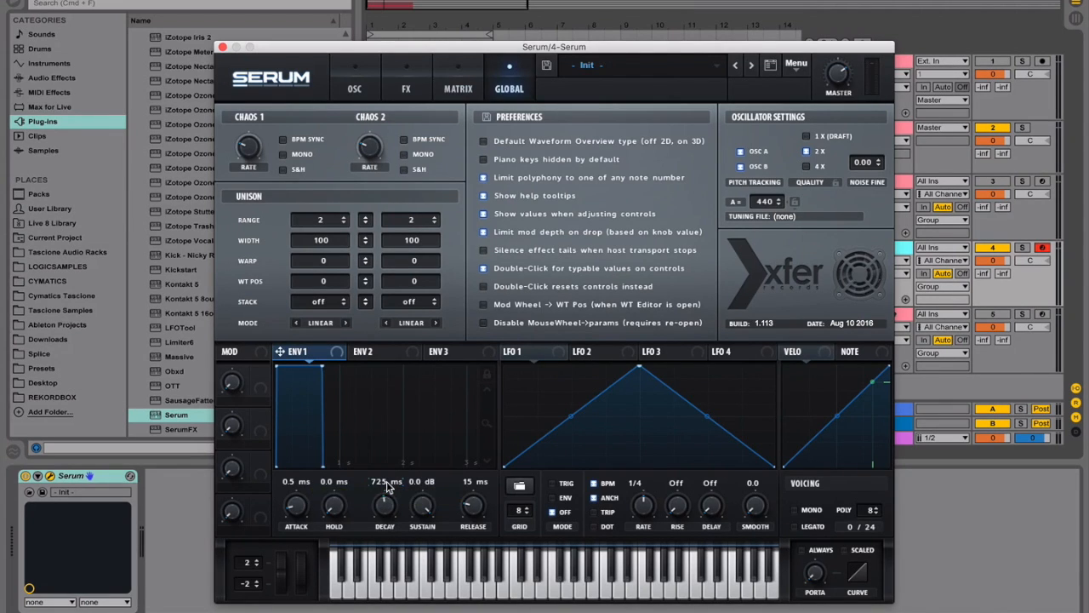
{"action": "left_click_drag", "start_coordinate": [423, 508], "coordinate": [418, 584]}
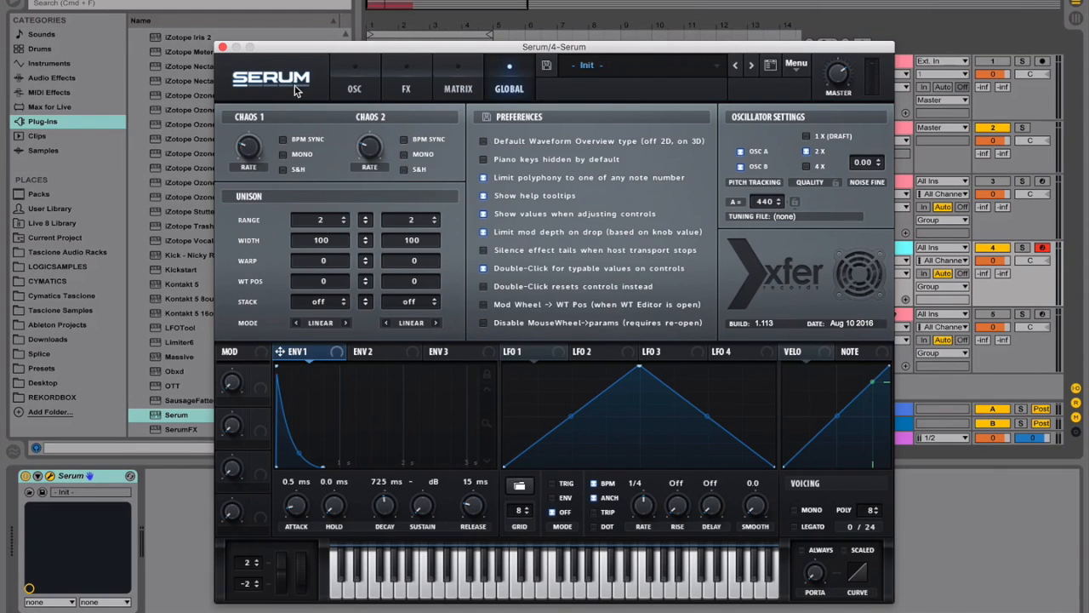
Return to Serum's oscillator page, close the plugin window, then solo the Pluck Remake track and open its Pluck clip's notes.
{"action": "left_click", "coordinate": [374, 85]}
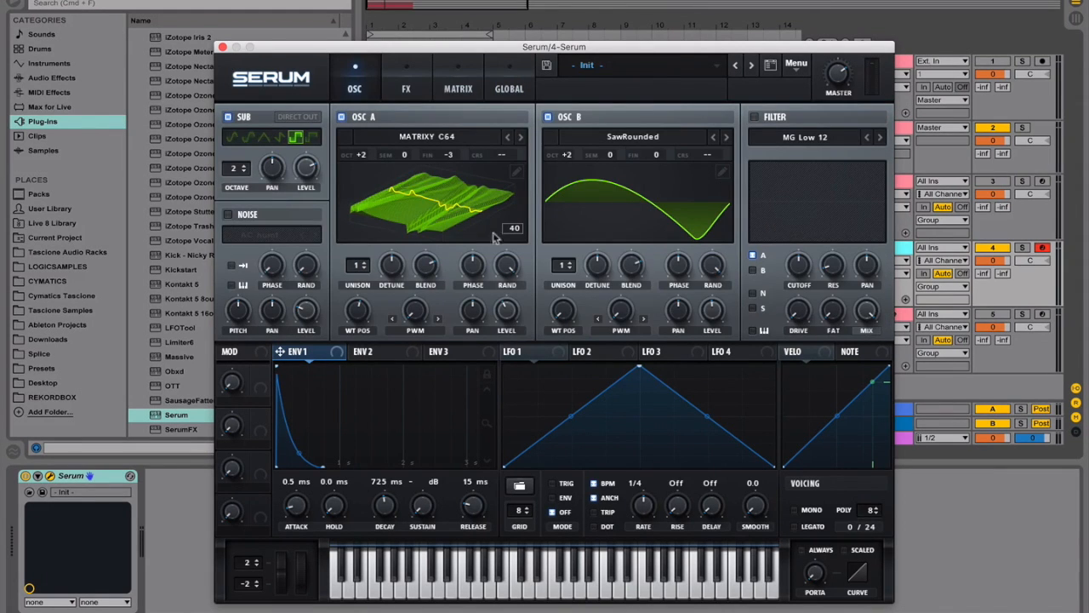
{"action": "left_click", "coordinate": [222, 47]}
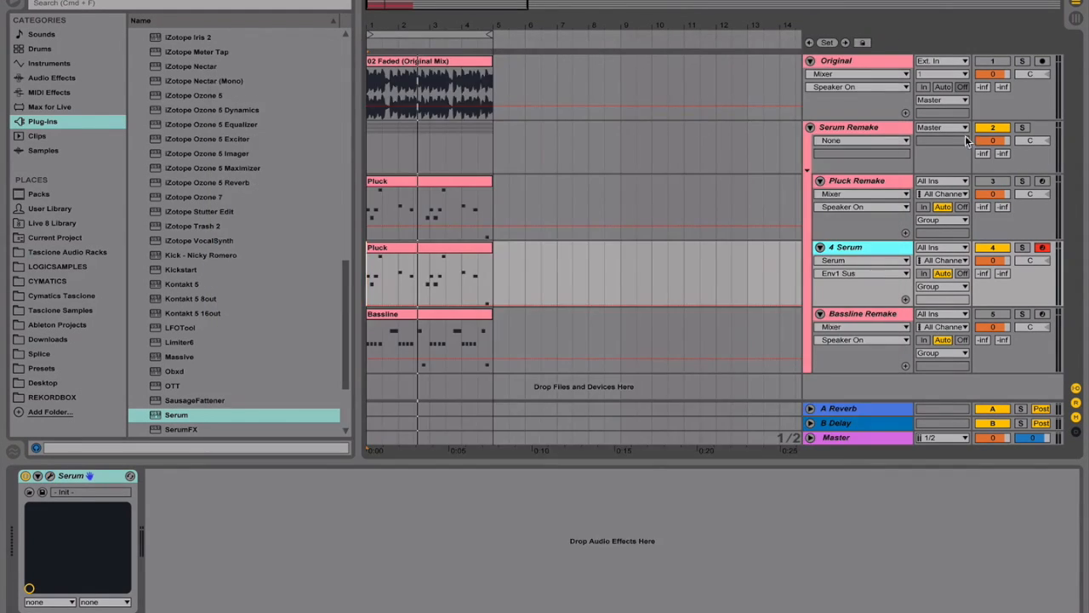
{"action": "left_click", "coordinate": [1021, 181]}
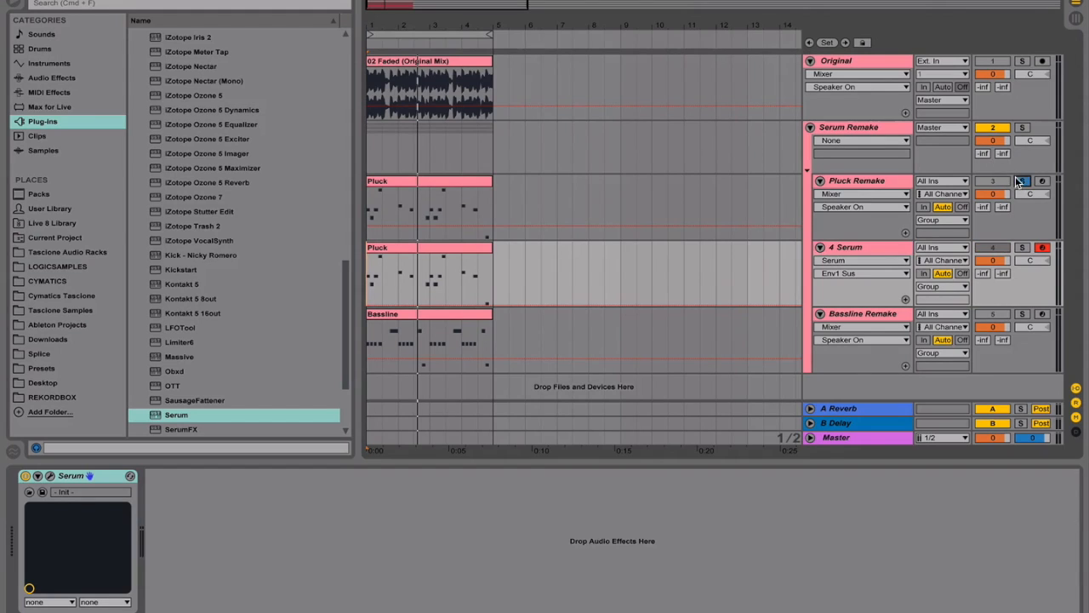
{"action": "left_click", "coordinate": [382, 180]}
{"action": "double_click", "coordinate": [382, 180]}
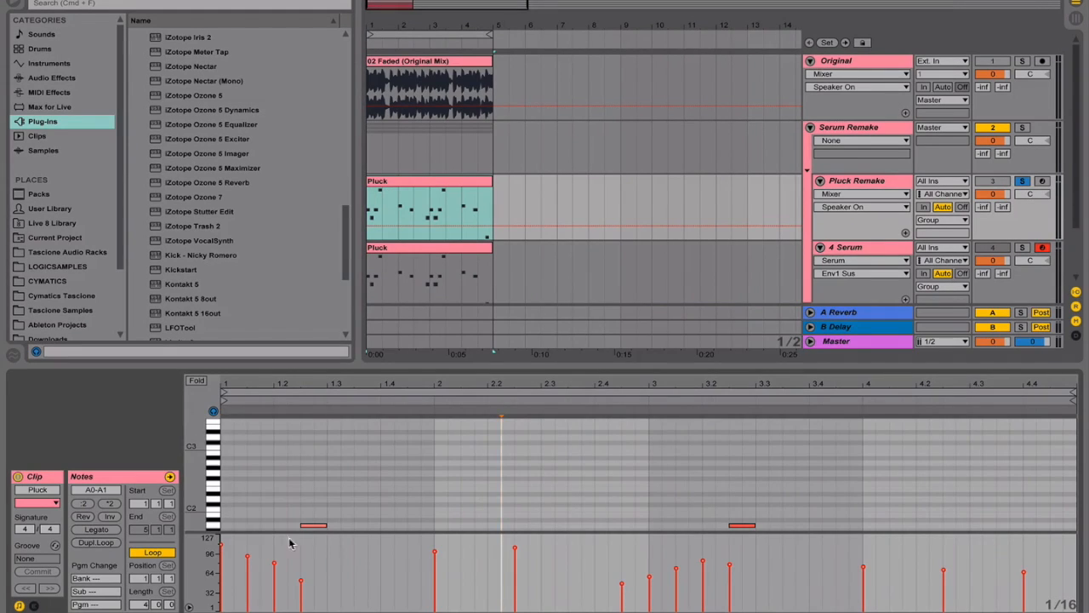
Play the soloed Pluck clip from its start and examine how the note velocities affect the sound.
{"action": "left_click", "coordinate": [301, 586]}
{"action": "key", "text": "space"}
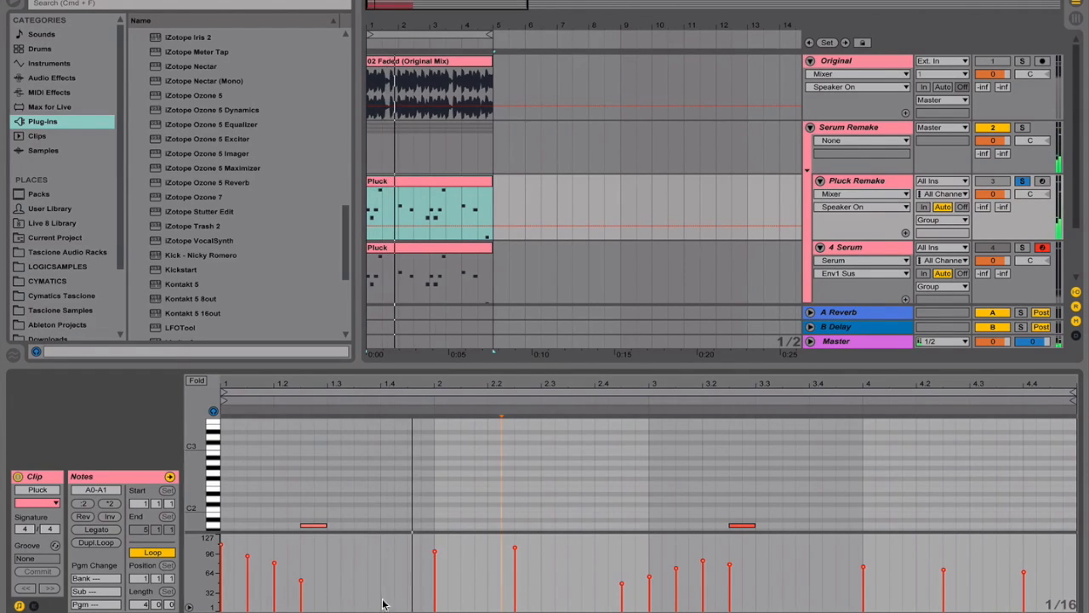
{"action": "key", "text": "space"}
{"action": "left_click", "coordinate": [308, 525]}
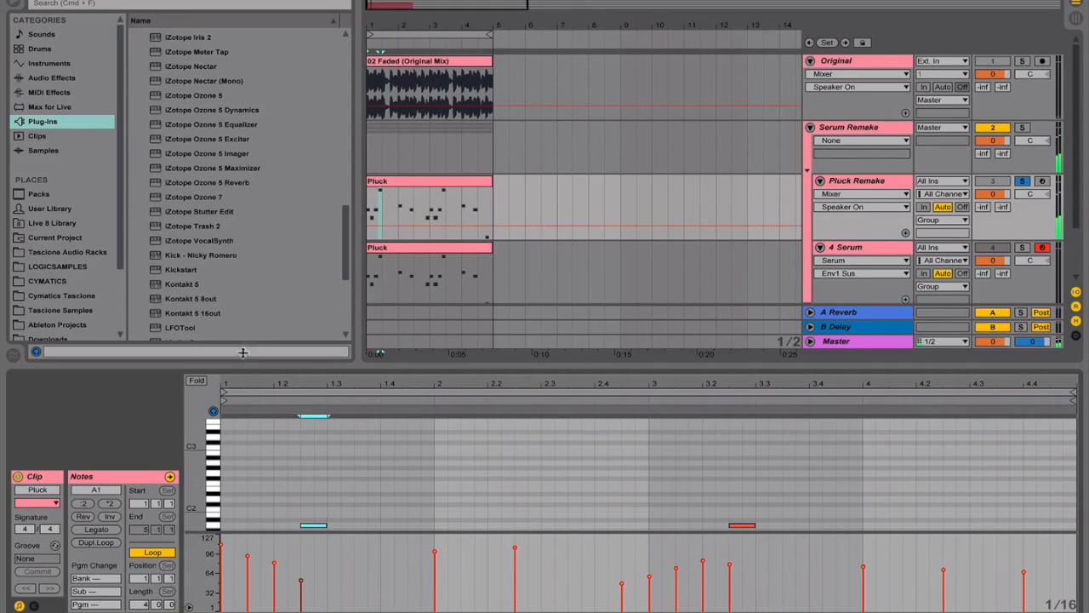
{"action": "left_click", "coordinate": [370, 211]}
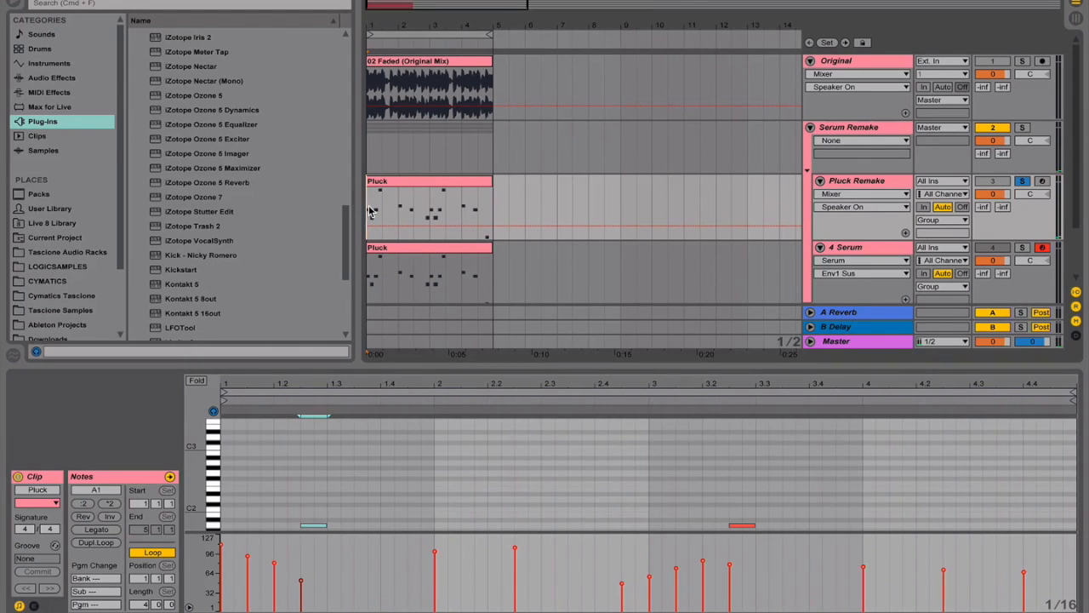
{"action": "key", "text": "space"}
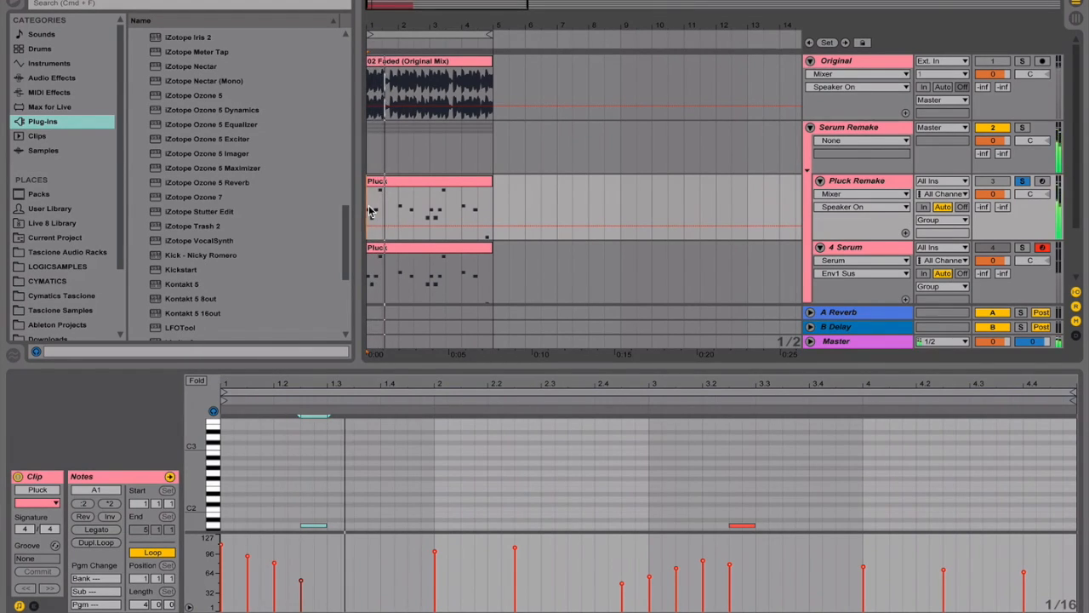
Solo the 4 Serum track, reopen its Serum and map velocity to the decay of envelope 1.
{"action": "left_click", "coordinate": [853, 247]}
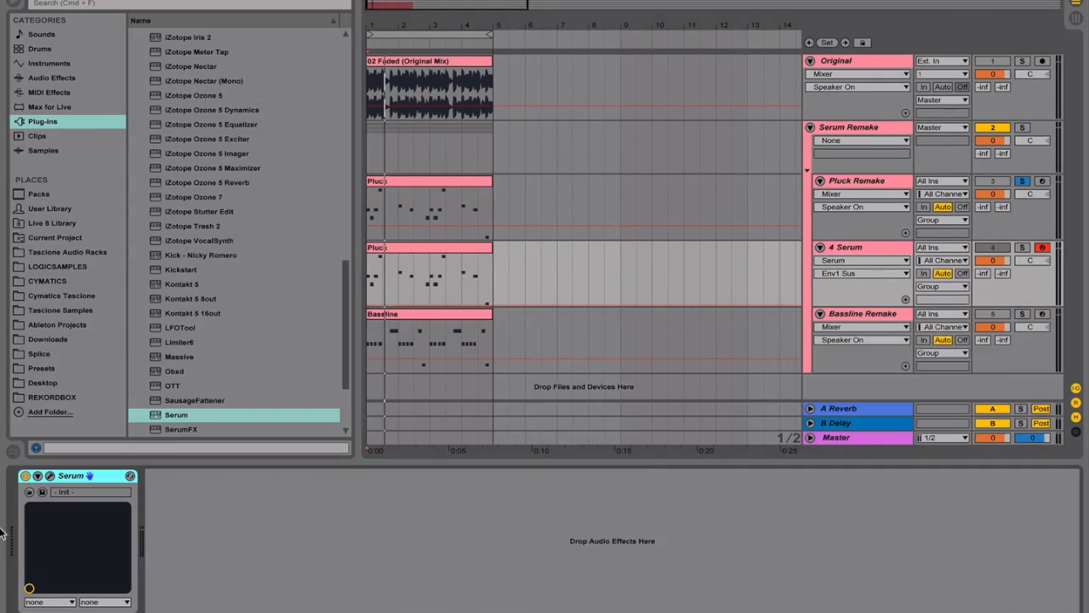
{"action": "left_click", "coordinate": [49, 475]}
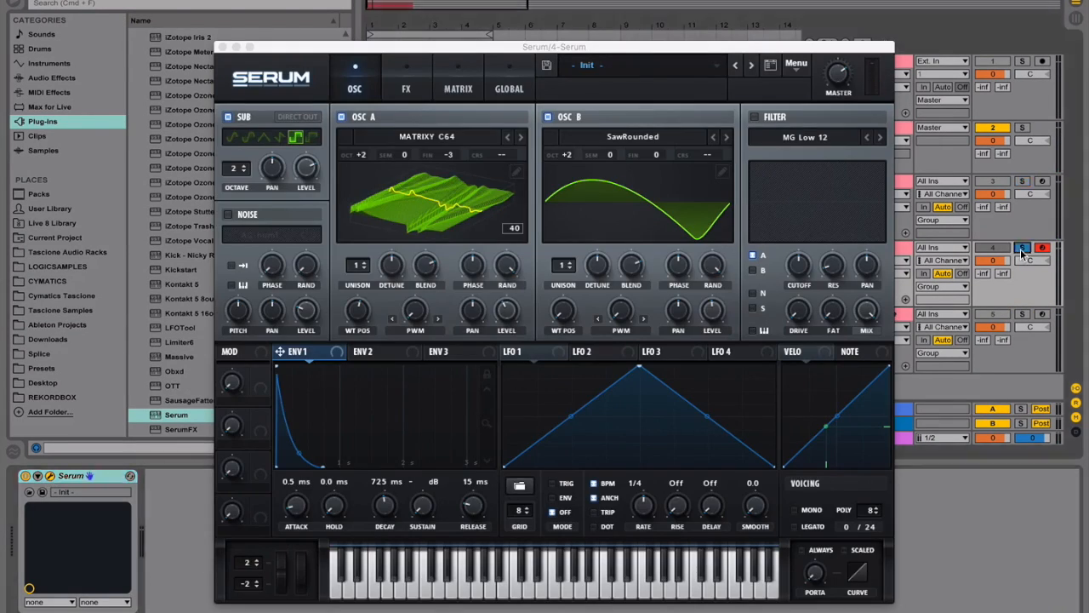
{"action": "left_click", "coordinate": [805, 354]}
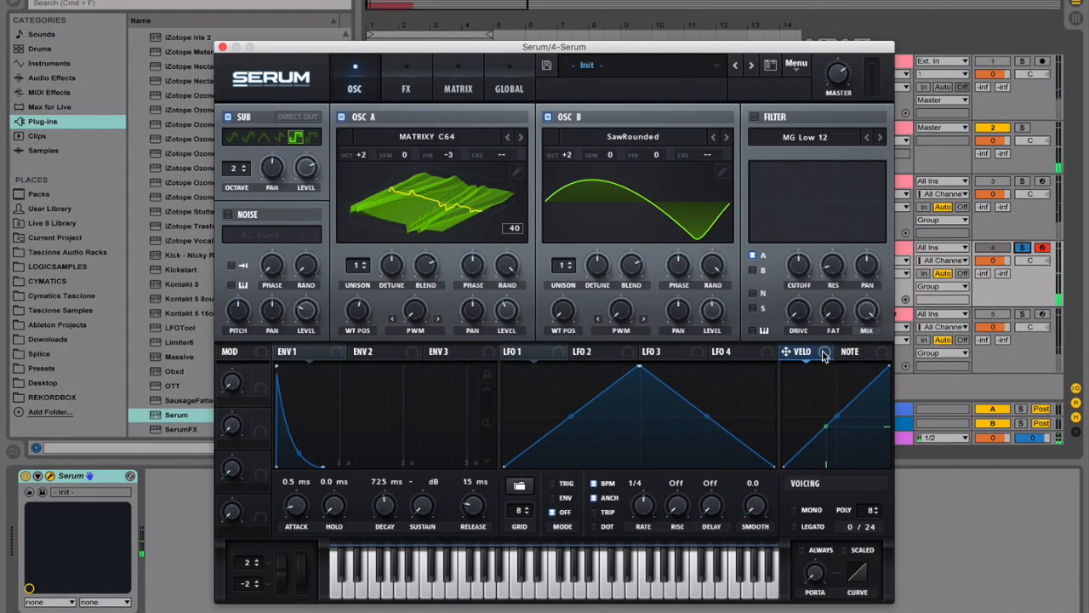
{"action": "left_click_drag", "start_coordinate": [824, 354], "coordinate": [372, 520]}
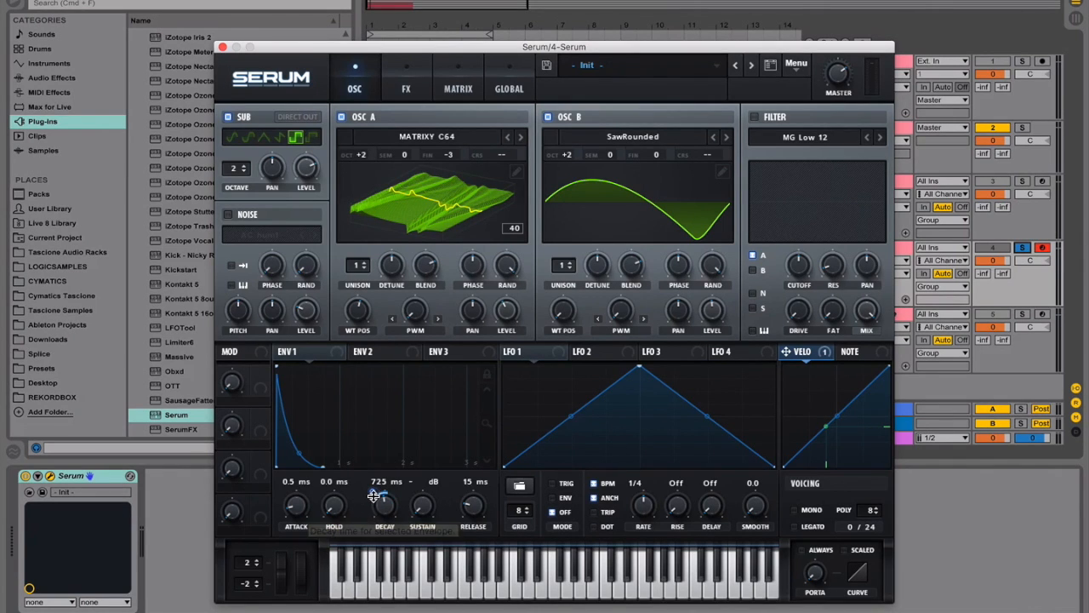
{"action": "left_click_drag", "start_coordinate": [373, 493], "coordinate": [372, 488]}
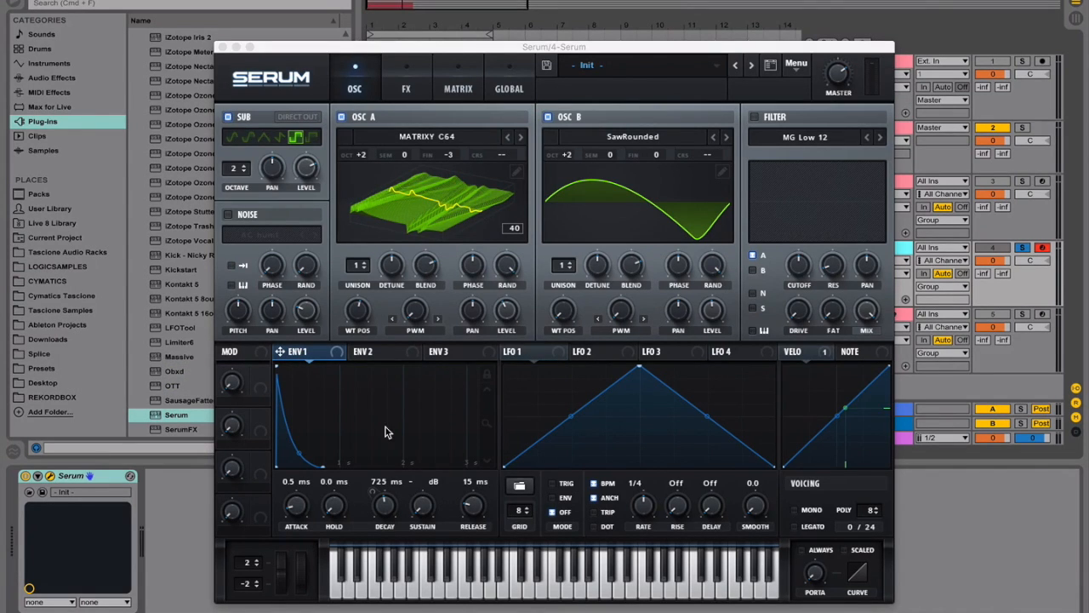
Set envelope 2 to 0.0 ms attack, 11 ms decay and 0.00% sustain.
{"action": "left_click", "coordinate": [408, 358]}
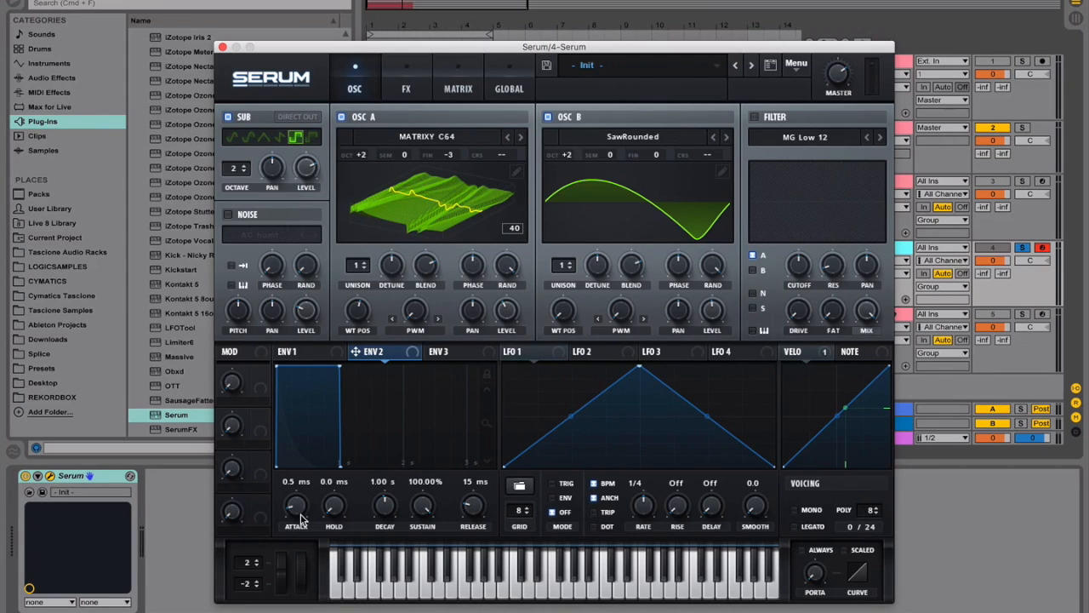
{"action": "left_click_drag", "start_coordinate": [300, 511], "coordinate": [300, 549]}
{"action": "double_click", "coordinate": [385, 483]}
{"action": "type", "text": "11"}
{"action": "key", "text": "Return"}
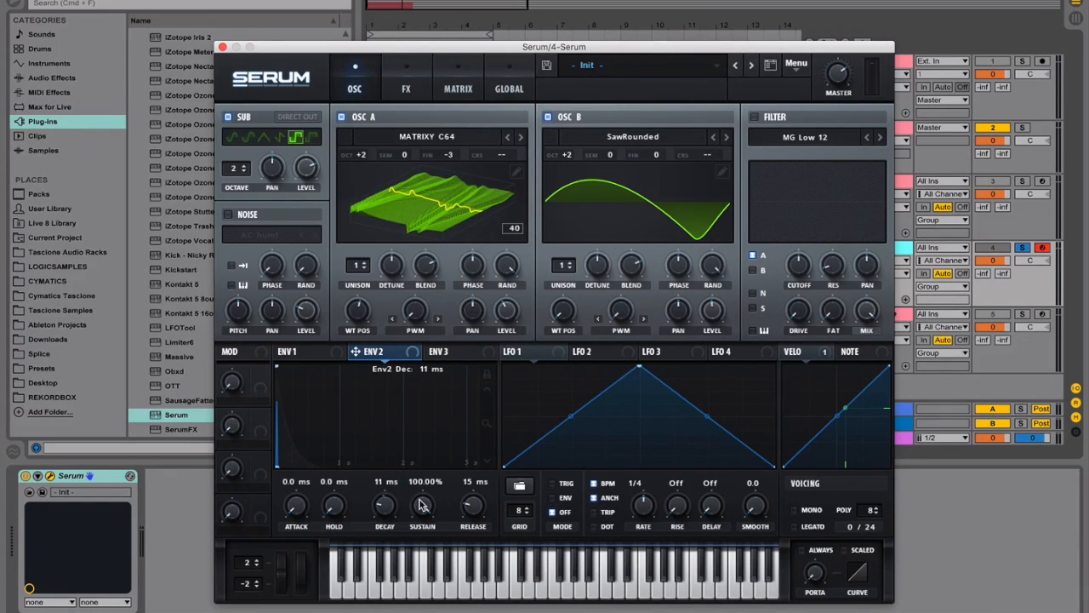
{"action": "left_click_drag", "start_coordinate": [423, 506], "coordinate": [423, 555]}
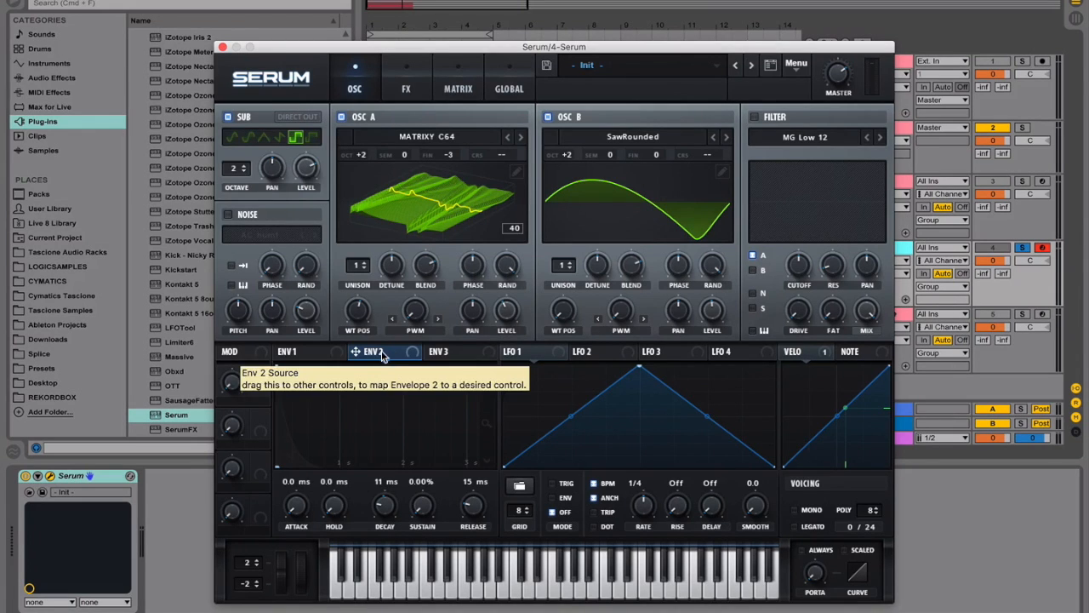
Map envelope 2 to oscillator A's coarse pitch and adjust the modulation amount.
{"action": "left_click_drag", "start_coordinate": [382, 357], "coordinate": [502, 155]}
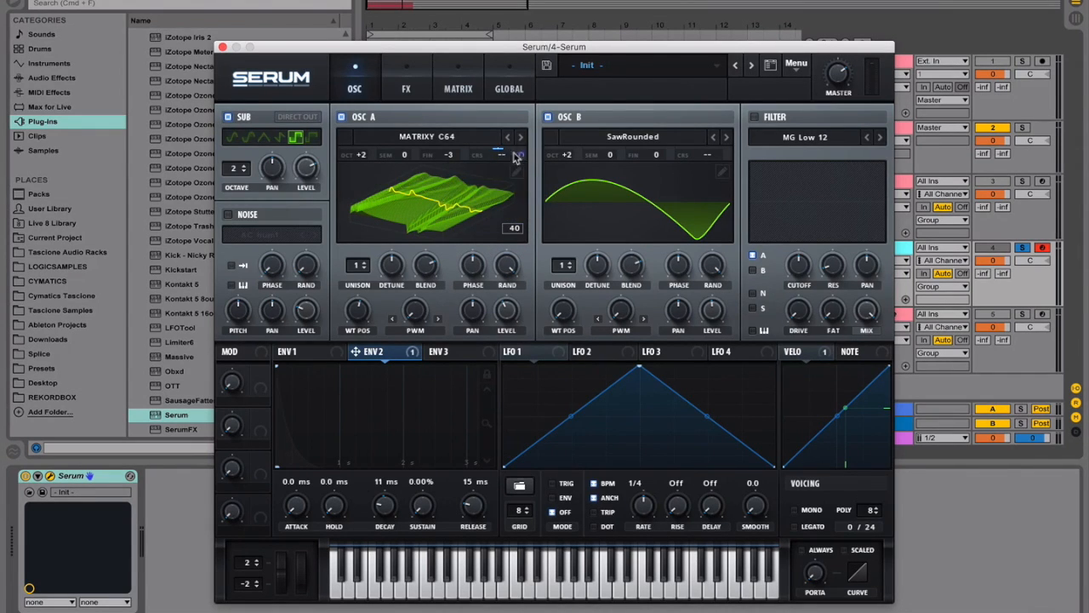
{"action": "mouse_move", "coordinate": [517, 156]}
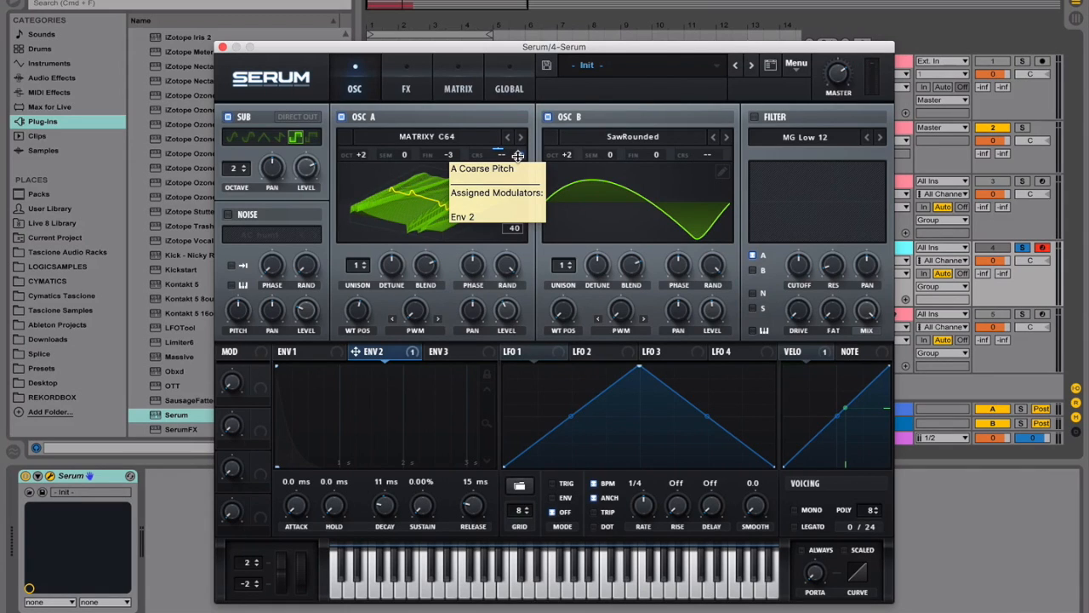
{"action": "left_click_drag", "start_coordinate": [517, 155], "coordinate": [518, 156]}
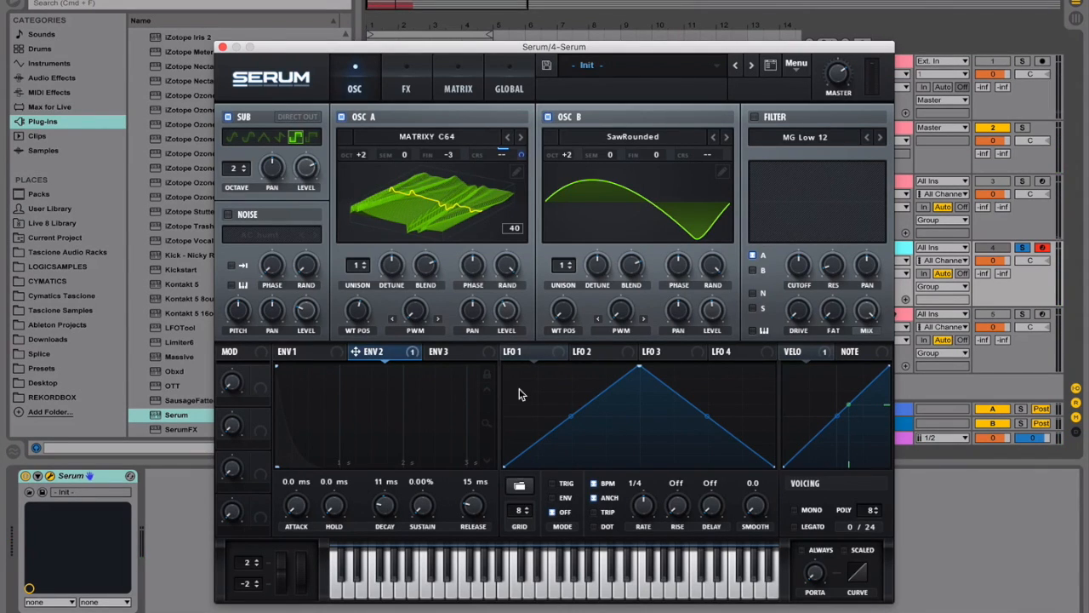
Change the shape of LFO 1 to a sine wave.
{"action": "left_click", "coordinate": [561, 358]}
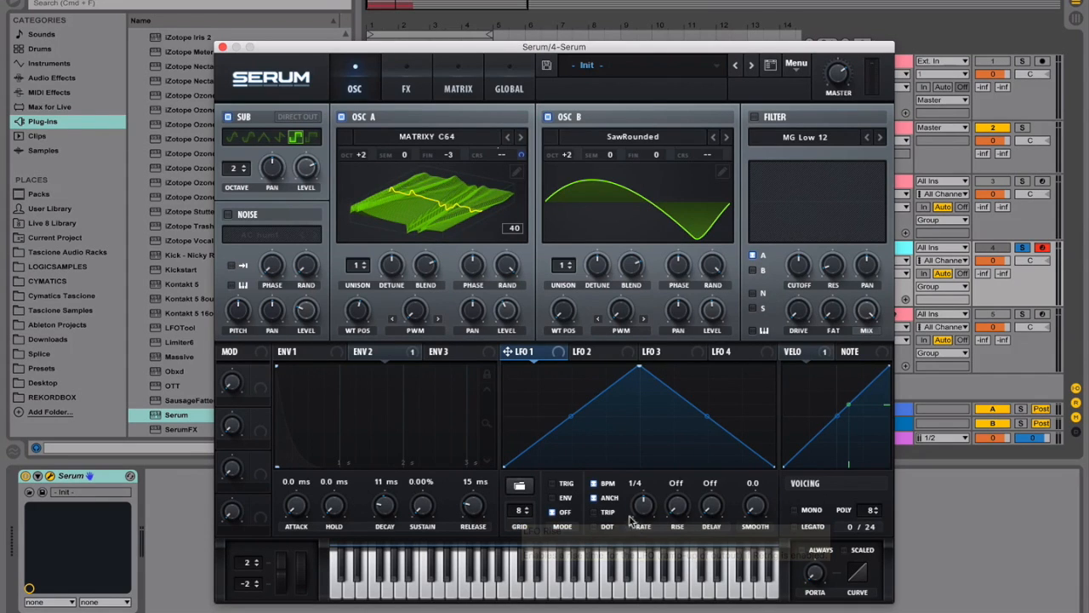
{"action": "left_click", "coordinate": [520, 487]}
{"action": "left_click", "coordinate": [520, 488]}
{"action": "left_click", "coordinate": [521, 488]}
{"action": "left_click", "coordinate": [521, 488]}
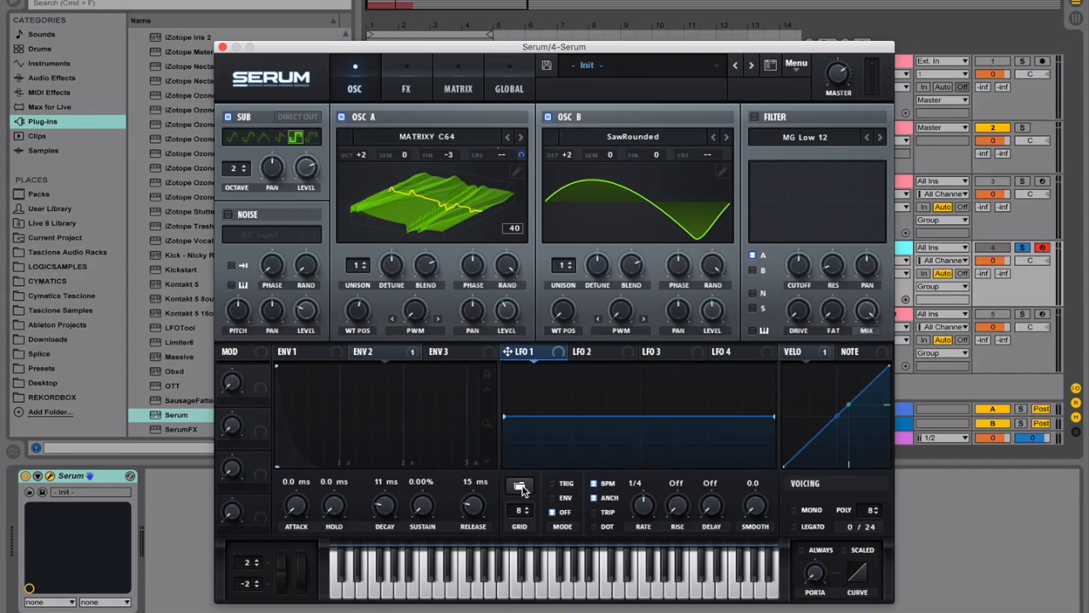
{"action": "left_click", "coordinate": [521, 488]}
{"action": "left_click", "coordinate": [520, 488]}
{"action": "left_click", "coordinate": [521, 488]}
{"action": "left_click", "coordinate": [521, 488]}
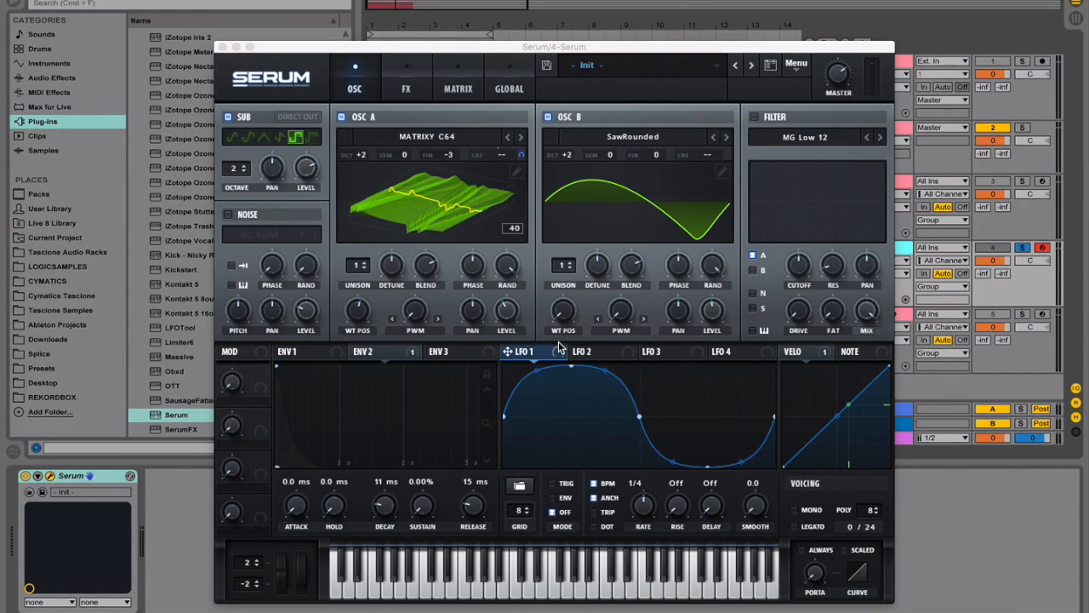
Map LFO 1 to oscillator A's fine pitch and reduce the modulation amount.
{"action": "left_click_drag", "start_coordinate": [555, 349], "coordinate": [452, 161]}
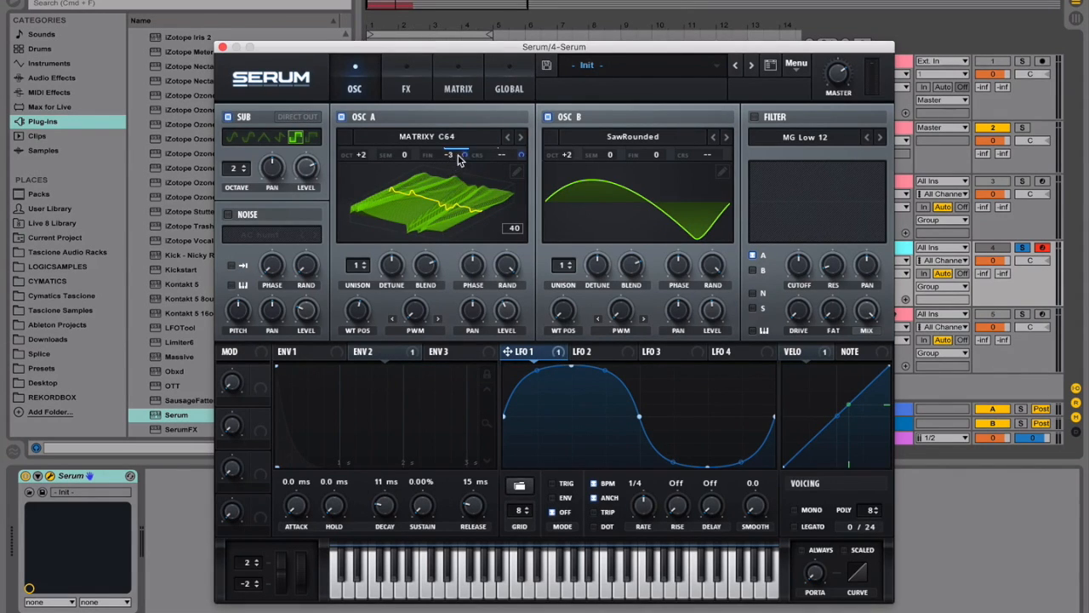
{"action": "right_click", "coordinate": [458, 161]}
{"action": "left_click", "coordinate": [466, 151]}
{"action": "left_click_drag", "start_coordinate": [465, 155], "coordinate": [460, 188]}
Turn off BPM sync for LFO 1 and set its rate to 6.0 Hz.
{"action": "left_click", "coordinate": [594, 485]}
{"action": "type", "text": "6"}
{"action": "key", "text": "Return"}
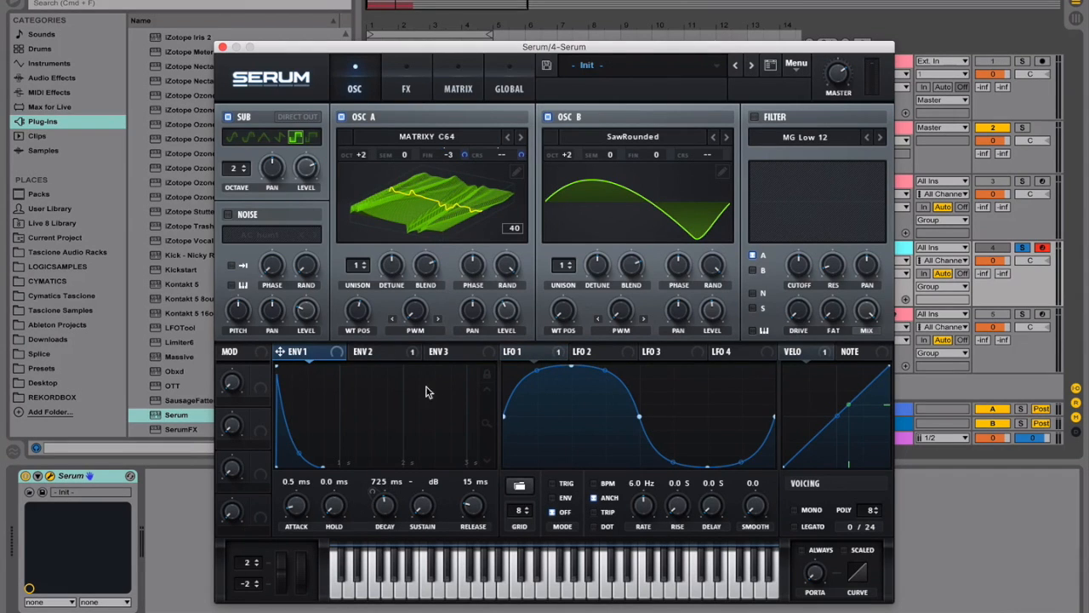
Map envelope 1 to both oscillators' wavetable positions, with an amount of 22 on oscillator A, and set A's position to 41.
{"action": "left_click_drag", "start_coordinate": [316, 357], "coordinate": [349, 321]}
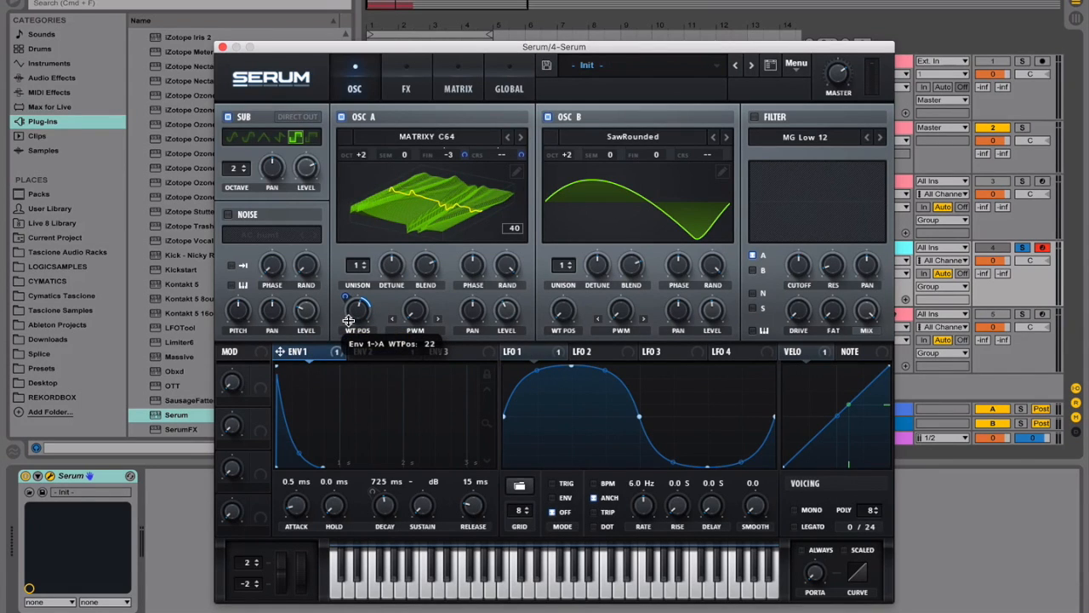
{"action": "left_click_drag", "start_coordinate": [356, 316], "coordinate": [356, 315]}
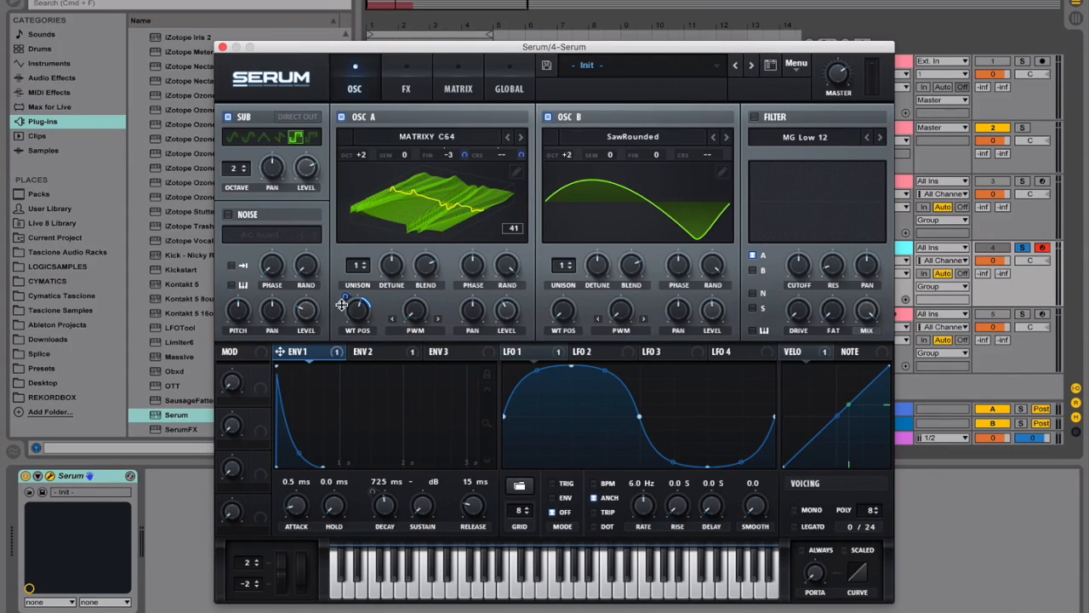
{"action": "mouse_move", "coordinate": [348, 316]}
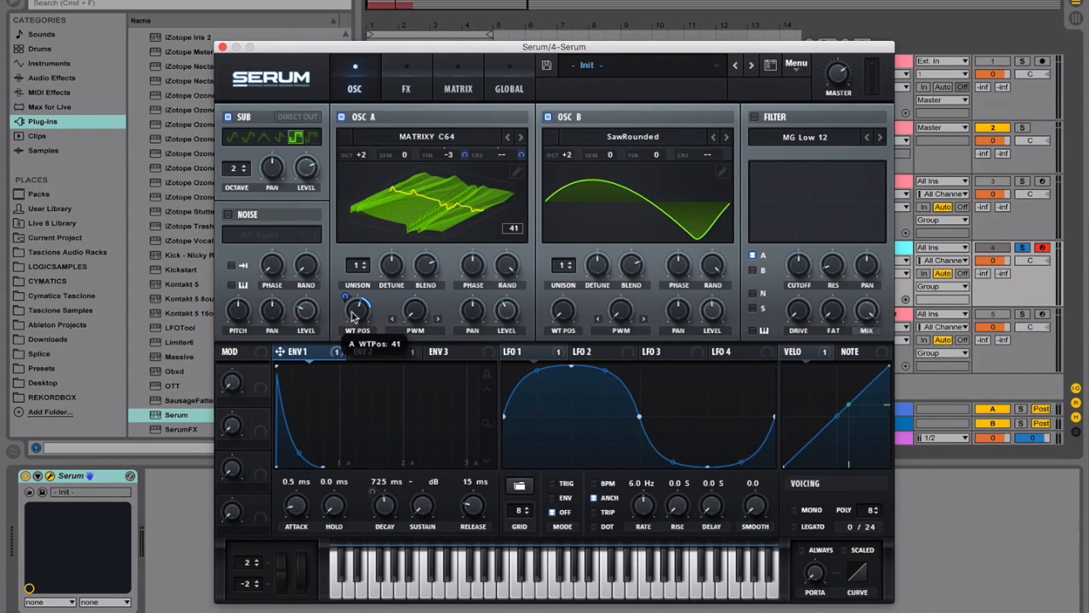
{"action": "left_click_drag", "start_coordinate": [331, 360], "coordinate": [552, 359]}
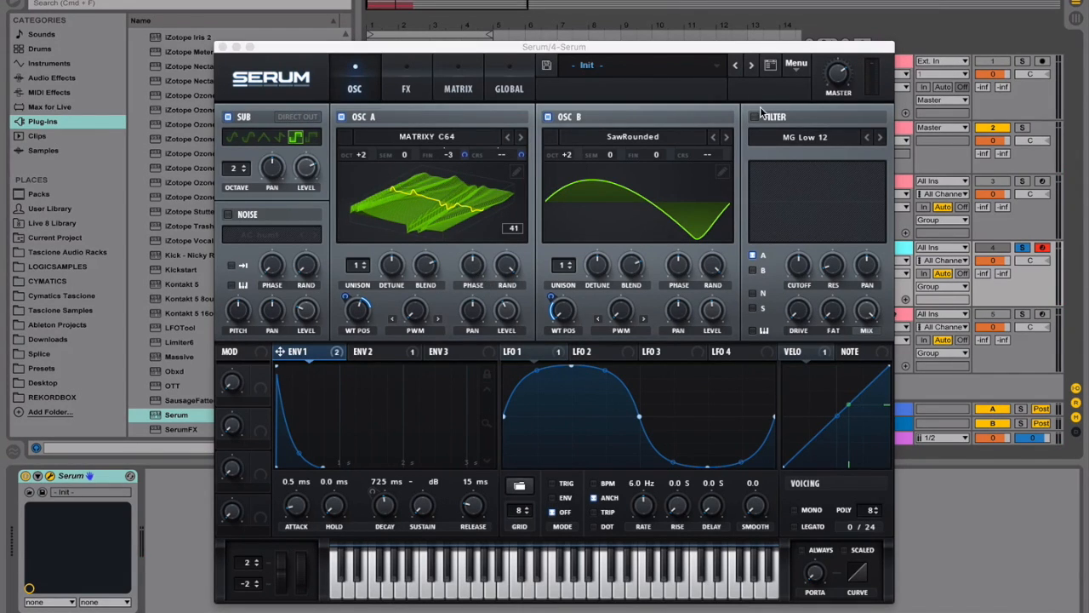
Enable the filter with oscillator B also routed through it and choose the MG Low 6 type.
{"action": "left_click", "coordinate": [754, 117]}
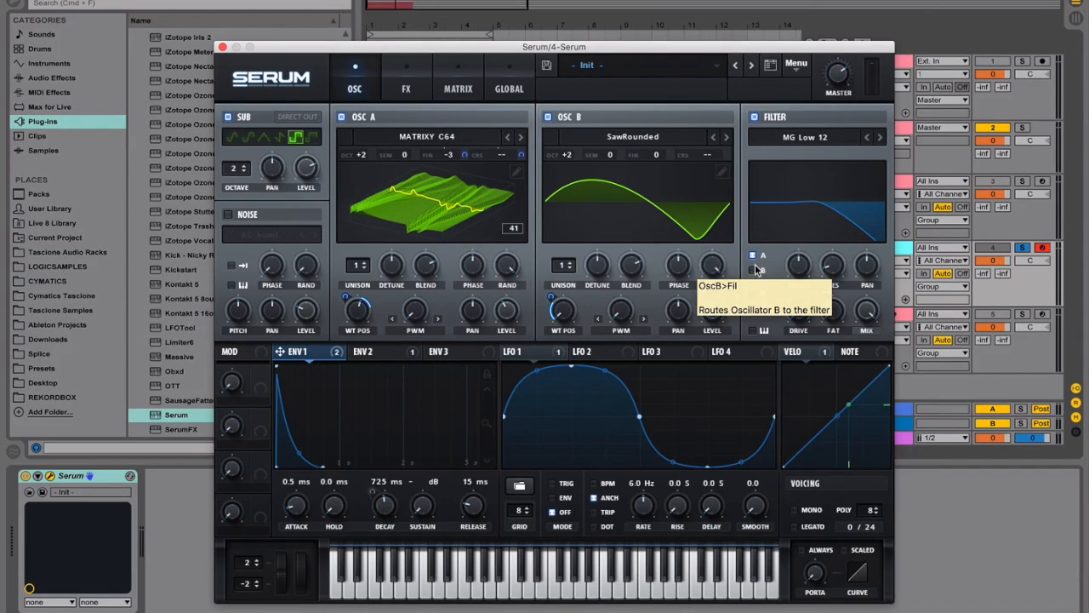
{"action": "left_click", "coordinate": [792, 140]}
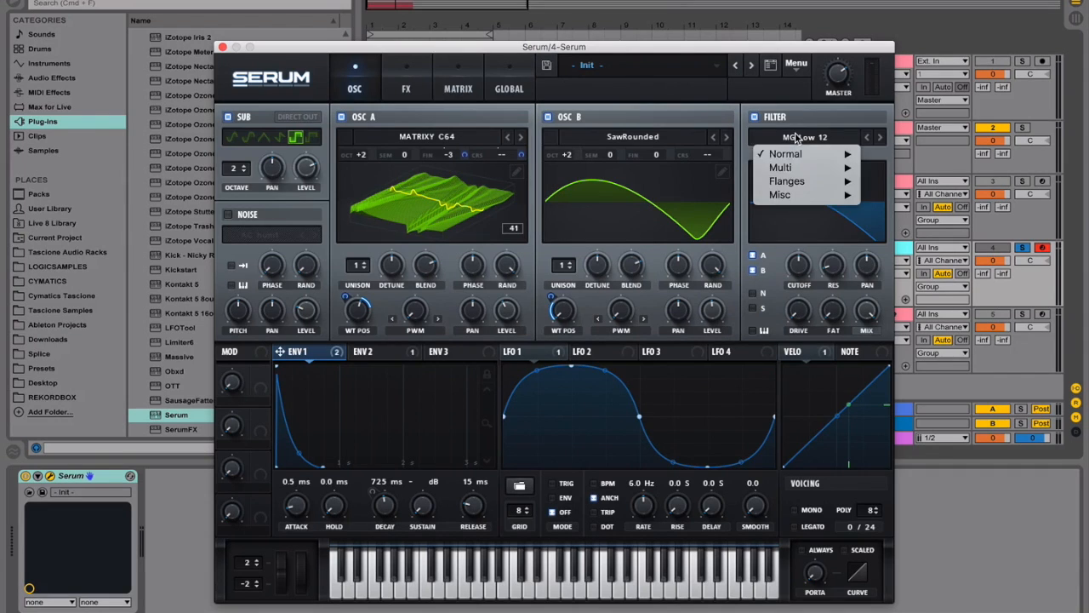
{"action": "mouse_move", "coordinate": [798, 154]}
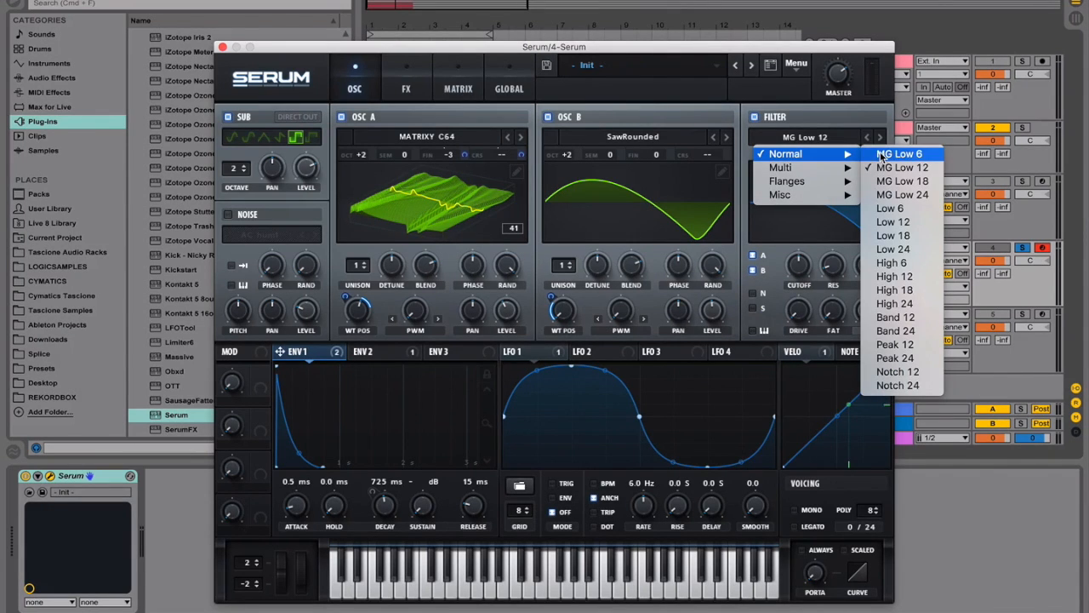
{"action": "left_click", "coordinate": [881, 154]}
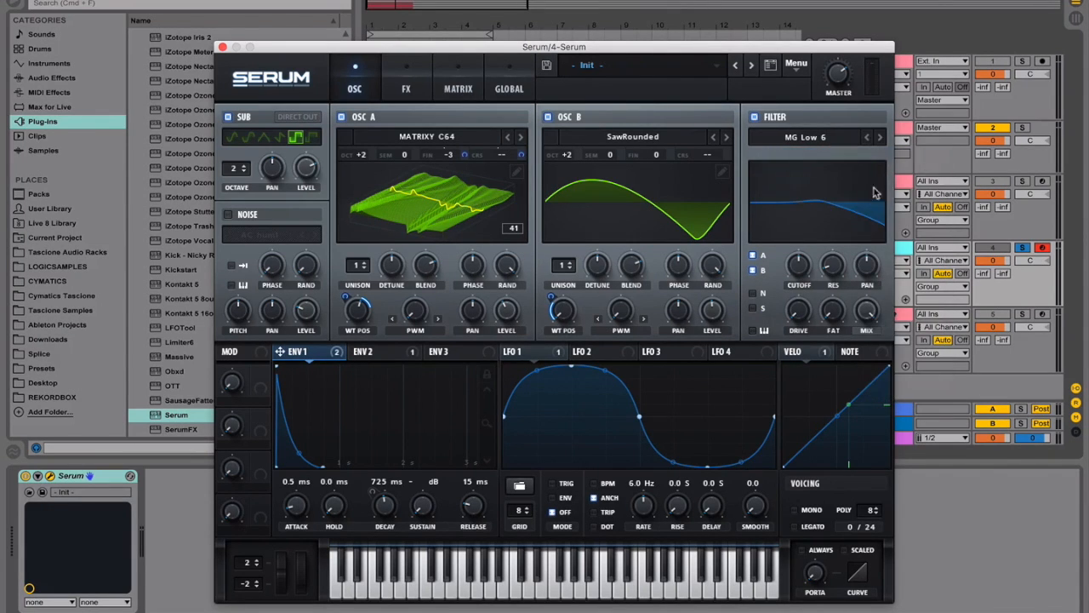
{"action": "left_click", "coordinate": [828, 139]}
Set the filter cutoff to 200 Hz and turn on the filter's keytracking.
{"action": "left_click", "coordinate": [811, 269]}
{"action": "left_click", "coordinate": [807, 271]}
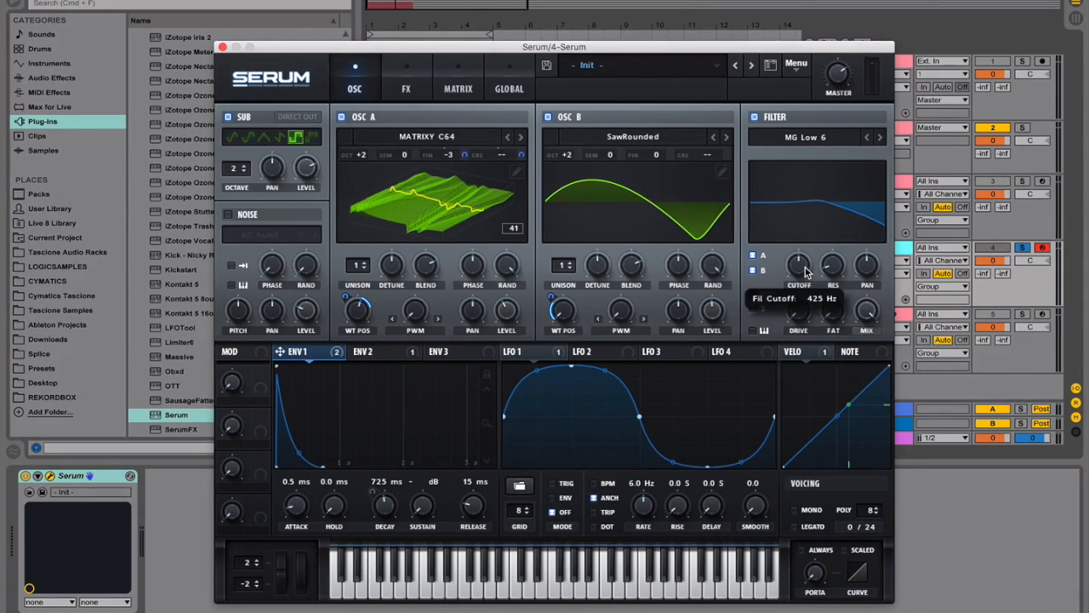
{"action": "type", "text": "200"}
{"action": "key", "text": "Return"}
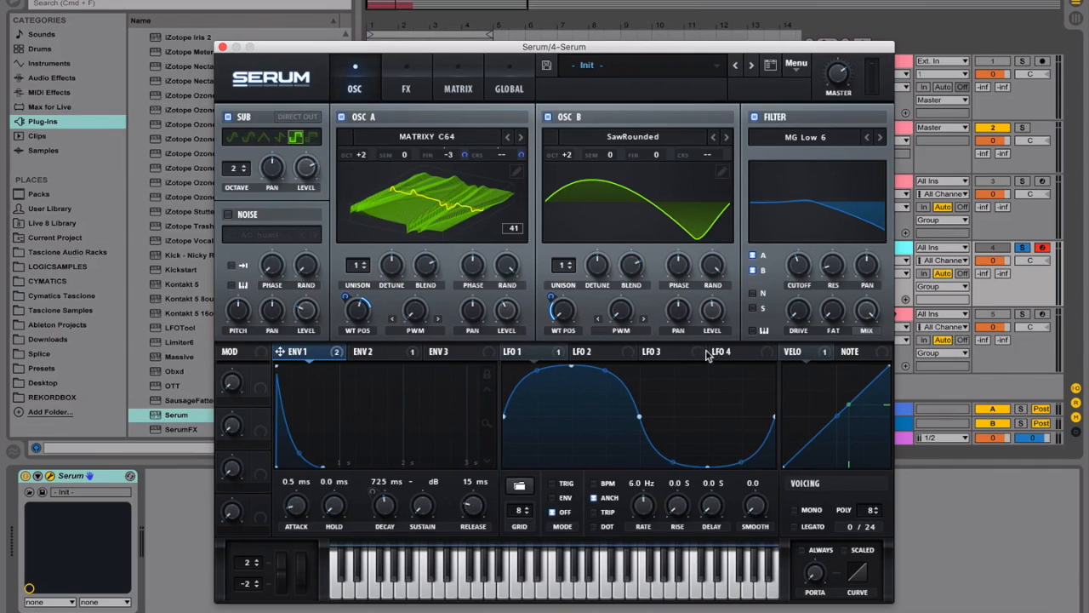
{"action": "left_click", "coordinate": [753, 330]}
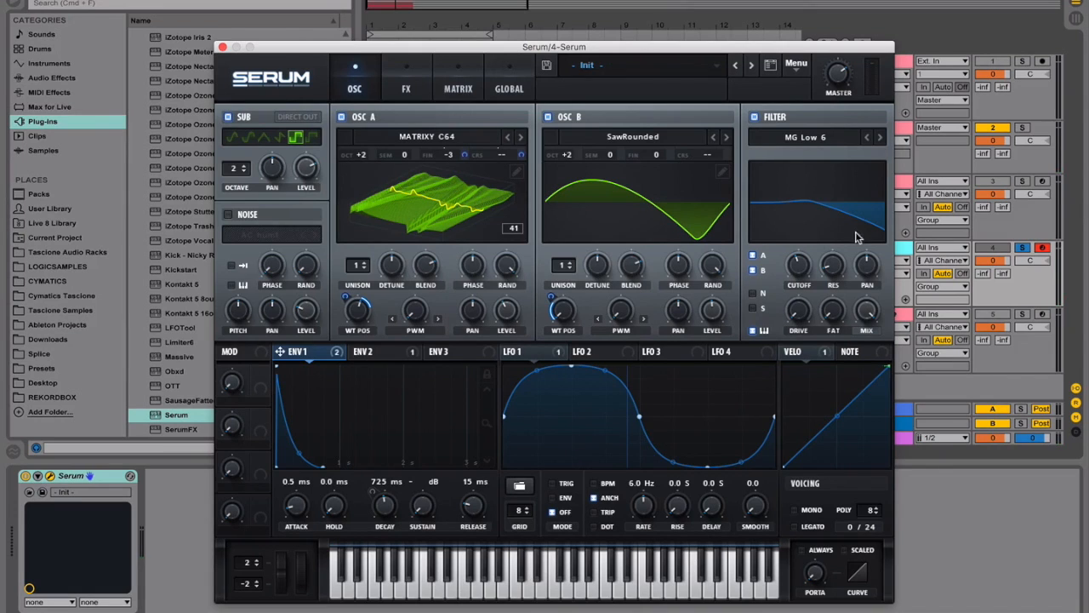
Set the main filter's cutoff to 300 Hz and map envelope 1 to it.
{"action": "double_click", "coordinate": [807, 270]}
{"action": "type", "text": "300"}
{"action": "key", "text": "Return"}
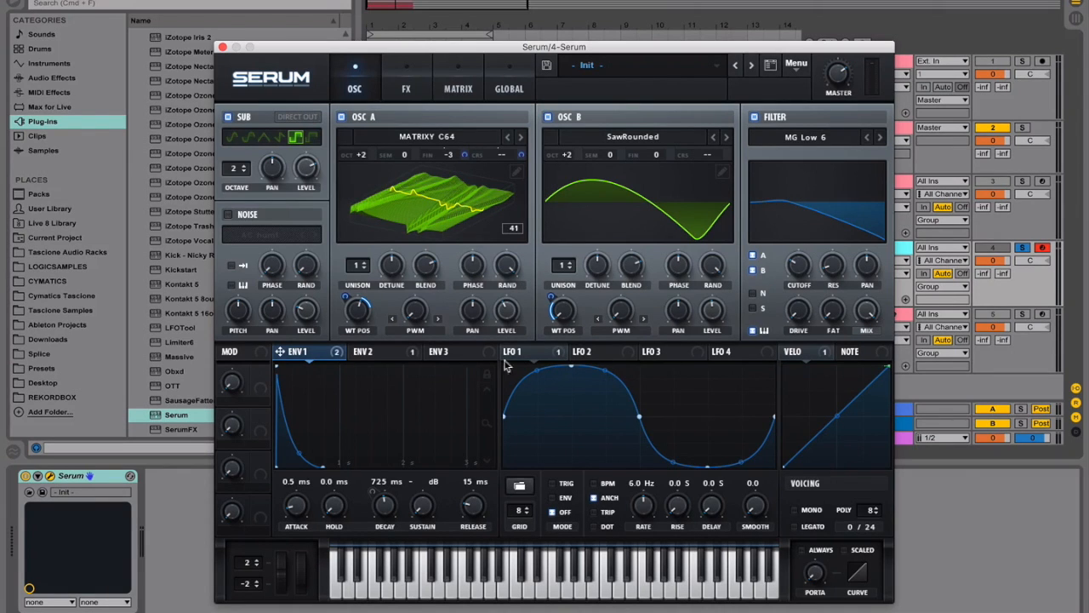
{"action": "left_click_drag", "start_coordinate": [296, 359], "coordinate": [800, 223]}
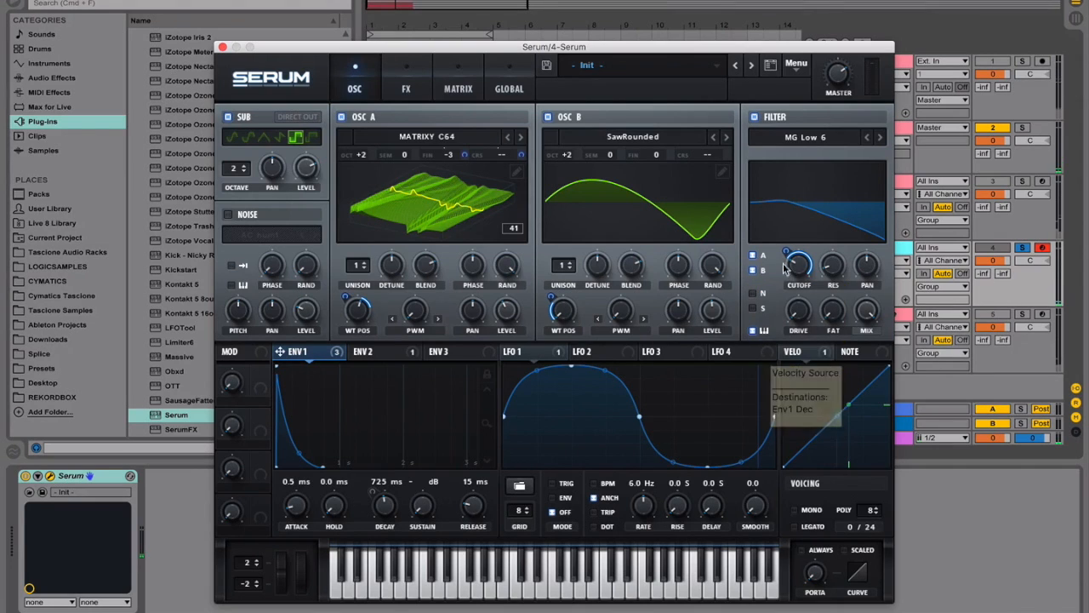
{"action": "left_click", "coordinate": [808, 351]}
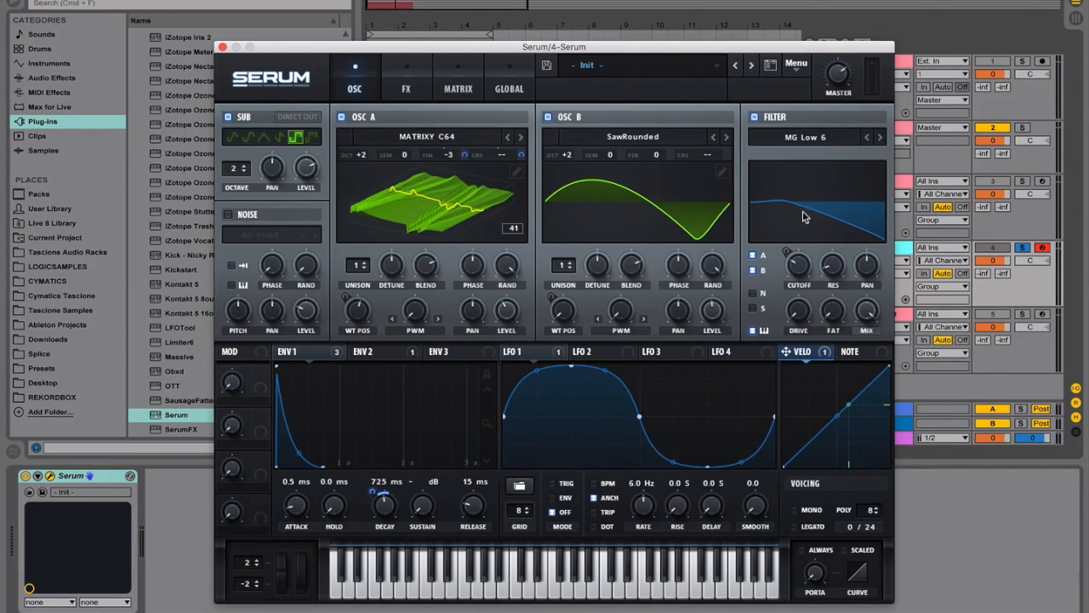
{"action": "left_click", "coordinate": [902, 254]}
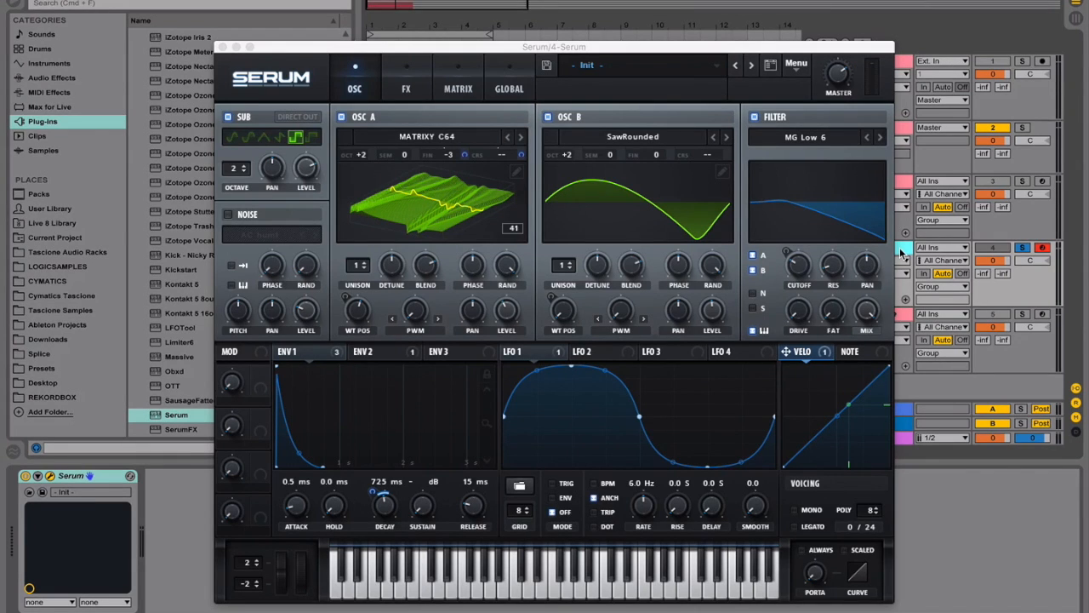
Enable the Filter effect, move it to the start of the effects chain and choose the MG Low 18 type.
{"action": "left_click", "coordinate": [406, 90]}
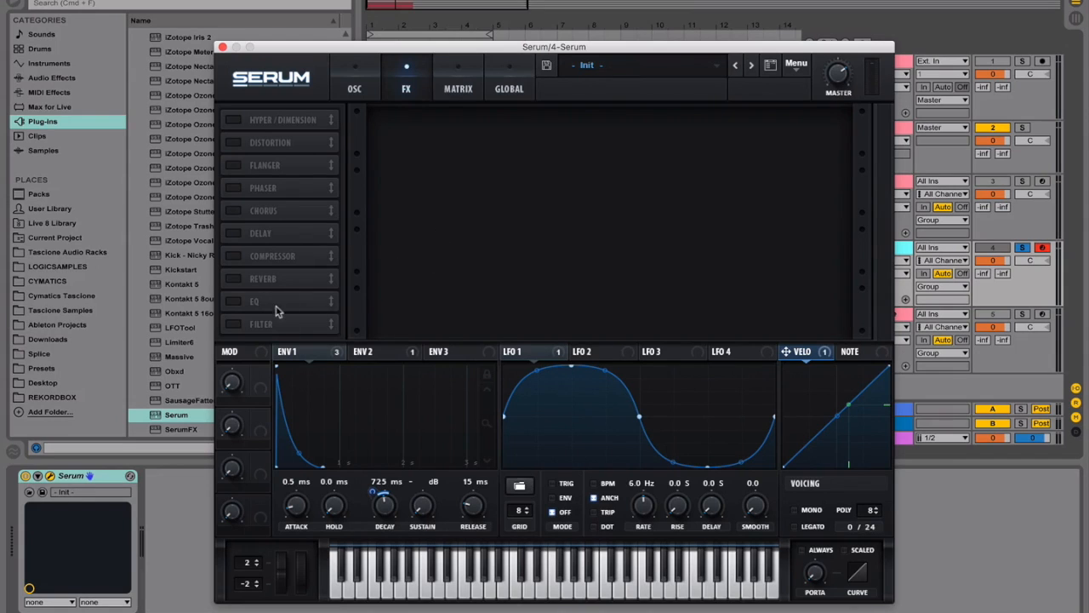
{"action": "left_click", "coordinate": [235, 324]}
{"action": "left_click_drag", "start_coordinate": [255, 325], "coordinate": [289, 121]}
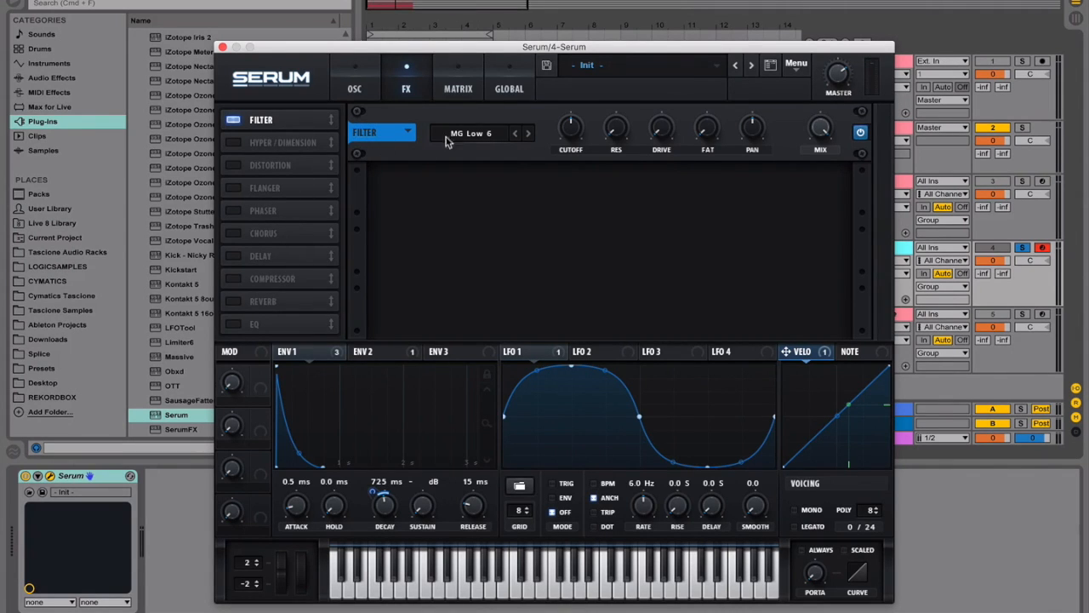
{"action": "left_click", "coordinate": [475, 133]}
{"action": "mouse_move", "coordinate": [475, 149]}
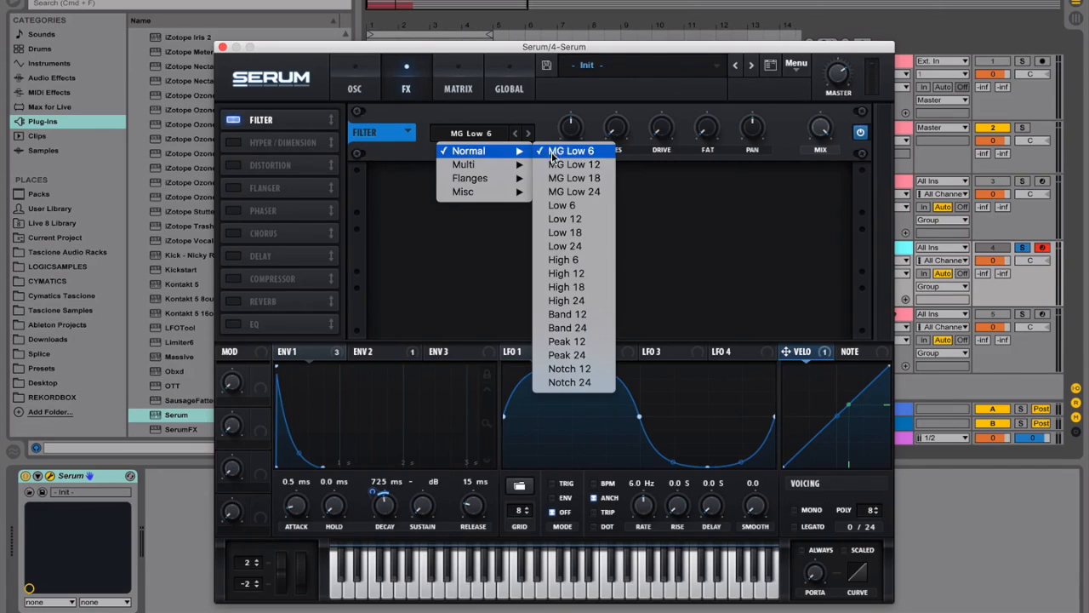
{"action": "left_click", "coordinate": [567, 178]}
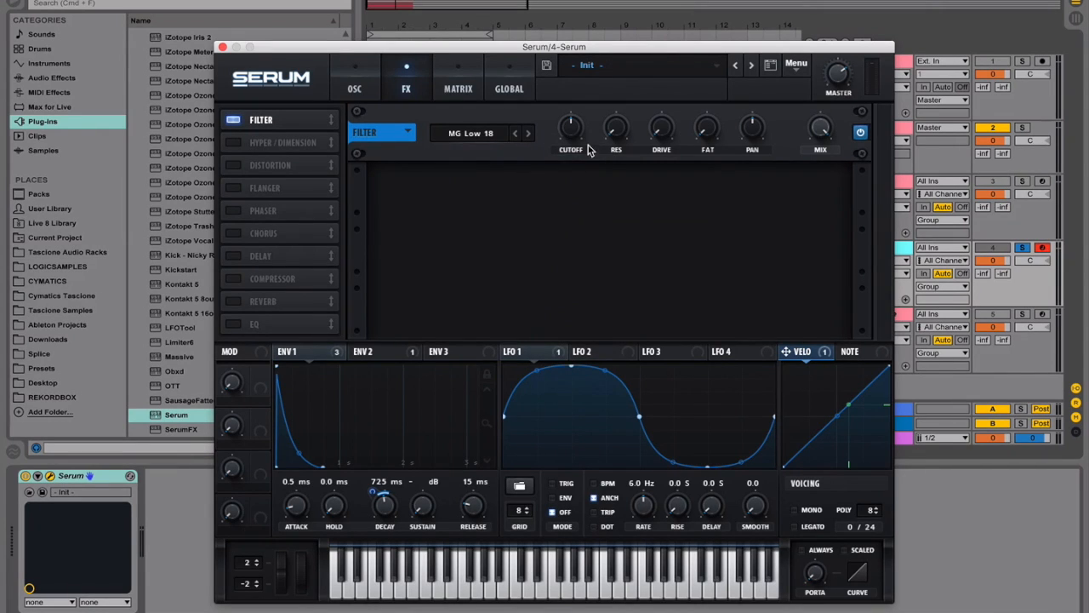
Set the effects filter's cutoff to 88 Hz and map envelope 1 to it.
{"action": "double_click", "coordinate": [576, 136]}
{"action": "type", "text": "88"}
{"action": "key", "text": "Return"}
{"action": "left_click_drag", "start_coordinate": [320, 352], "coordinate": [562, 143]}
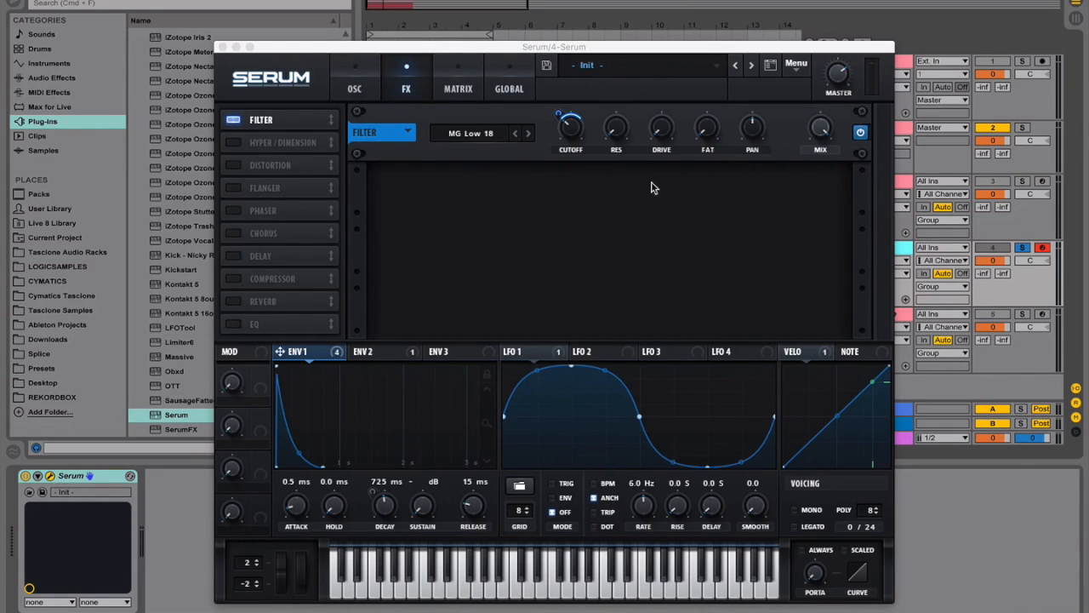
Set the resonance to 15% on the effects filter and to 0% on the main filter.
{"action": "left_click", "coordinate": [621, 138]}
{"action": "type", "text": "15"}
{"action": "key", "text": "Return"}
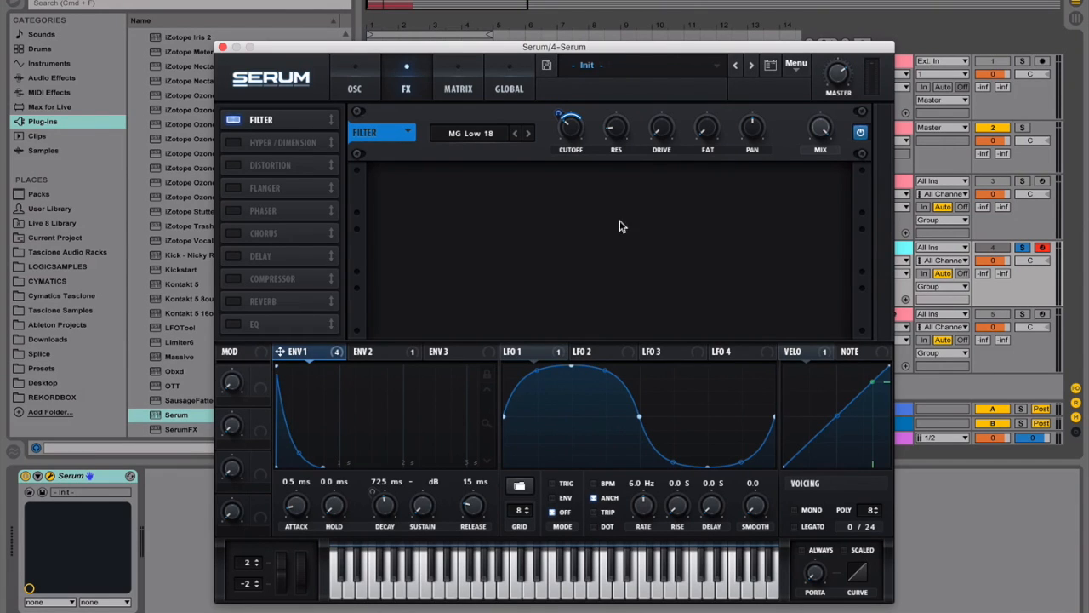
{"action": "left_click", "coordinate": [363, 92]}
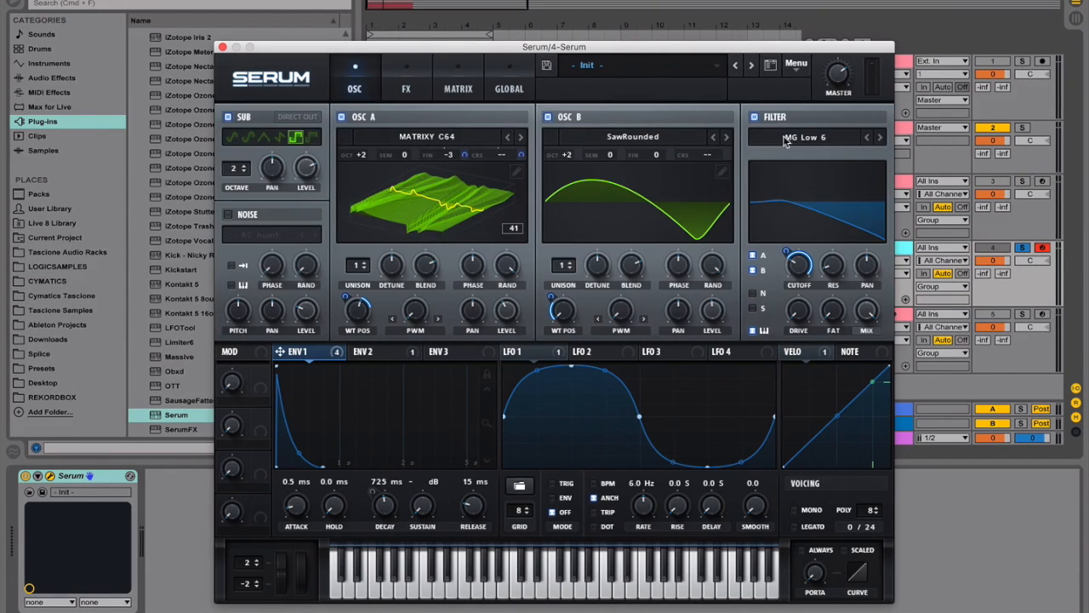
{"action": "left_click_drag", "start_coordinate": [843, 273], "coordinate": [837, 355]}
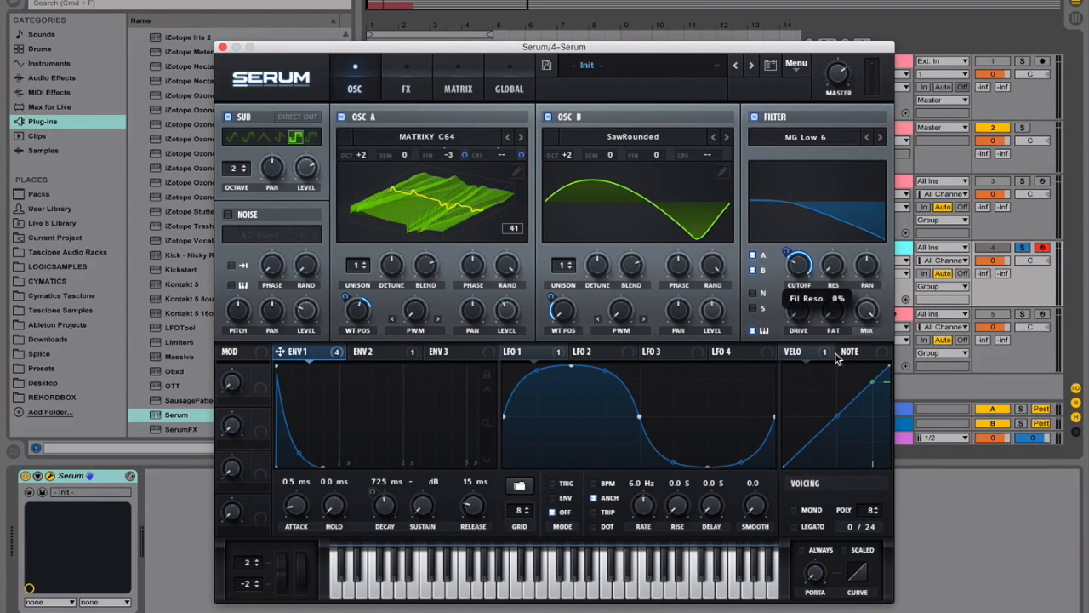
Set the effects filter's Fat amount to 20%, auditioning it at its minimum and maximum for comparison.
{"action": "left_click", "coordinate": [406, 90]}
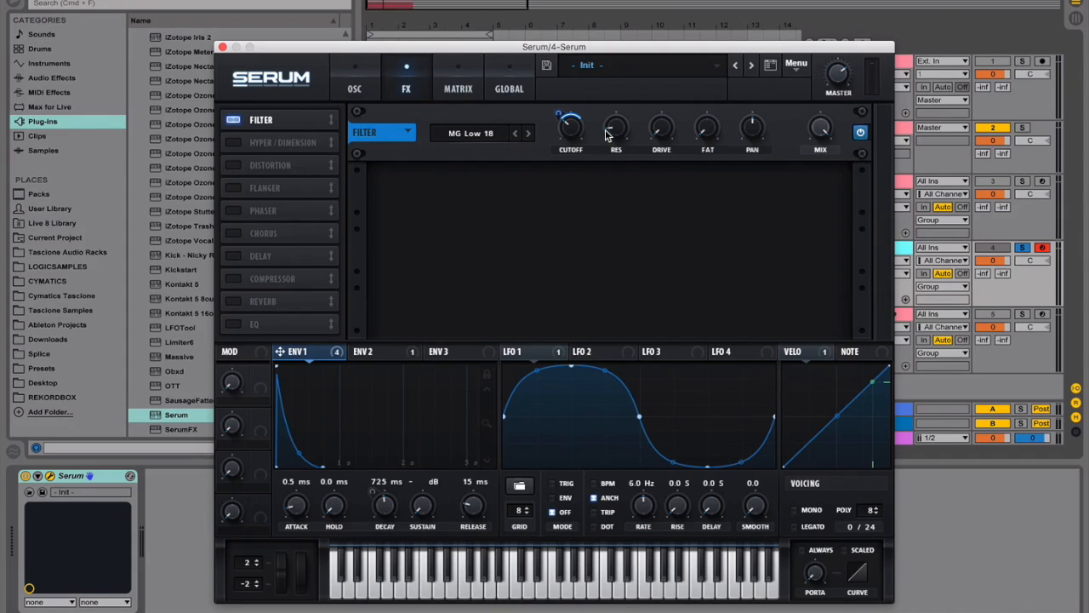
{"action": "double_click", "coordinate": [699, 134]}
{"action": "type", "text": "20"}
{"action": "key", "text": "Return"}
{"action": "left_click_drag", "start_coordinate": [711, 135], "coordinate": [705, 211]}
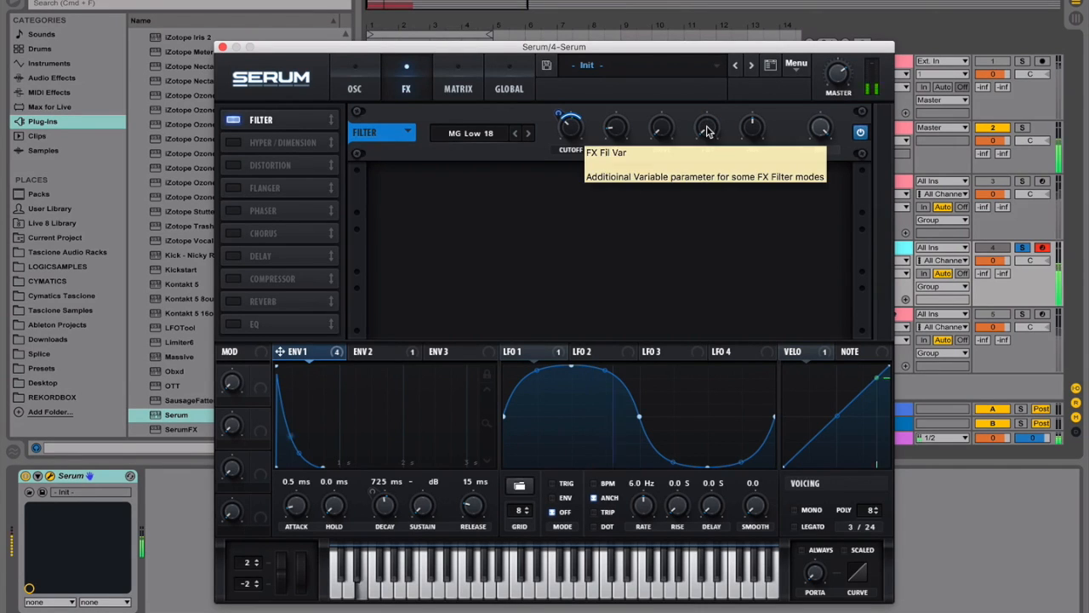
{"action": "left_click_drag", "start_coordinate": [706, 132], "coordinate": [718, 0]}
{"action": "double_click", "coordinate": [710, 135]}
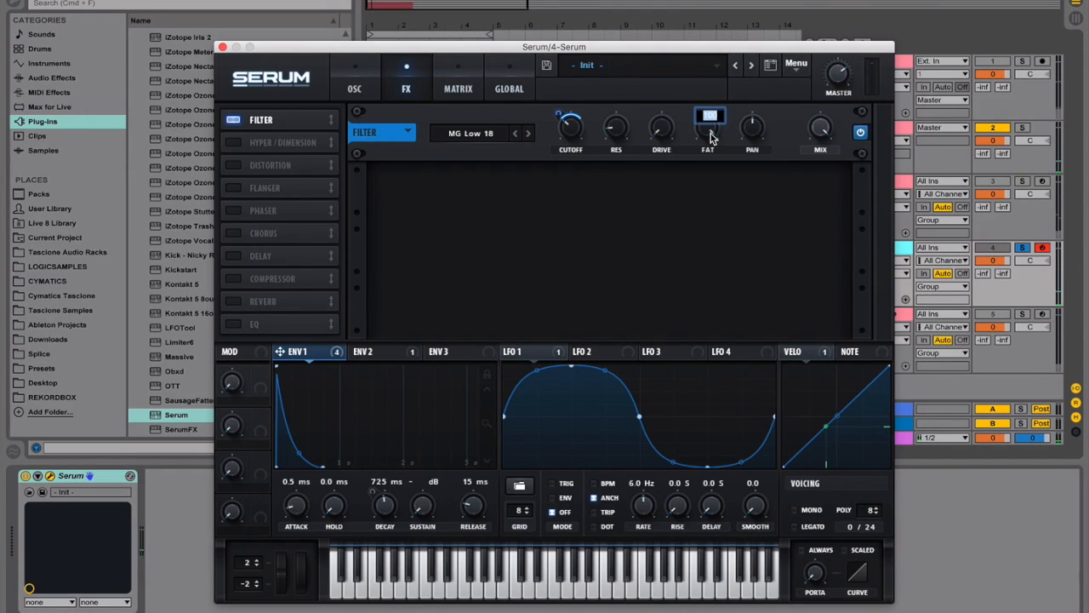
{"action": "type", "text": "0"}
{"action": "key", "text": "Return"}
{"action": "left_click", "coordinate": [904, 246]}
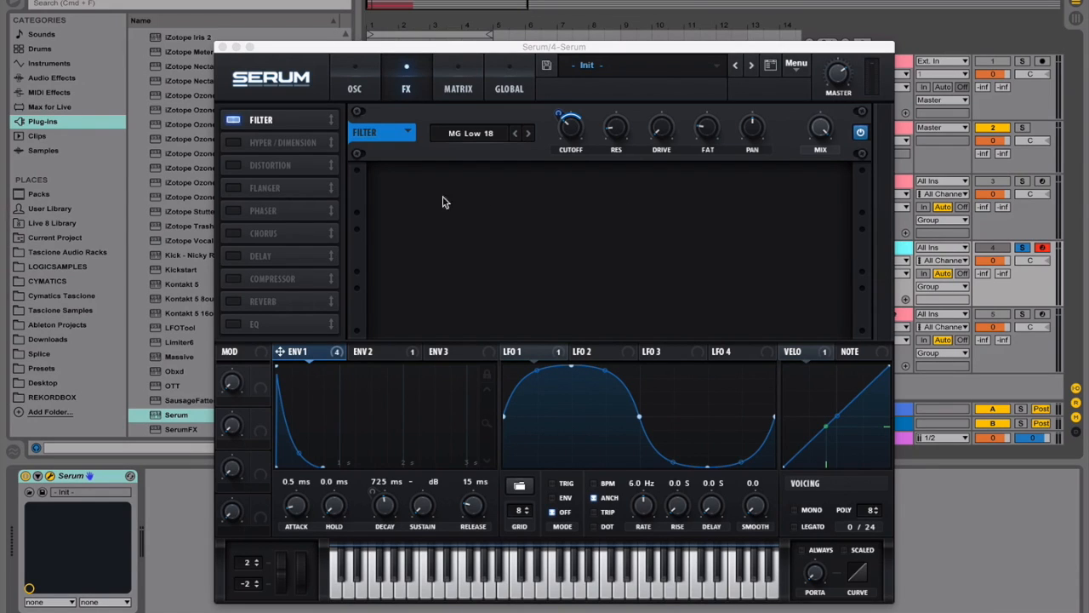
Enable the Hyper/Dimension effect, raise the Hyper detune and set the Hyper mix to 48%.
{"action": "left_click", "coordinate": [234, 144]}
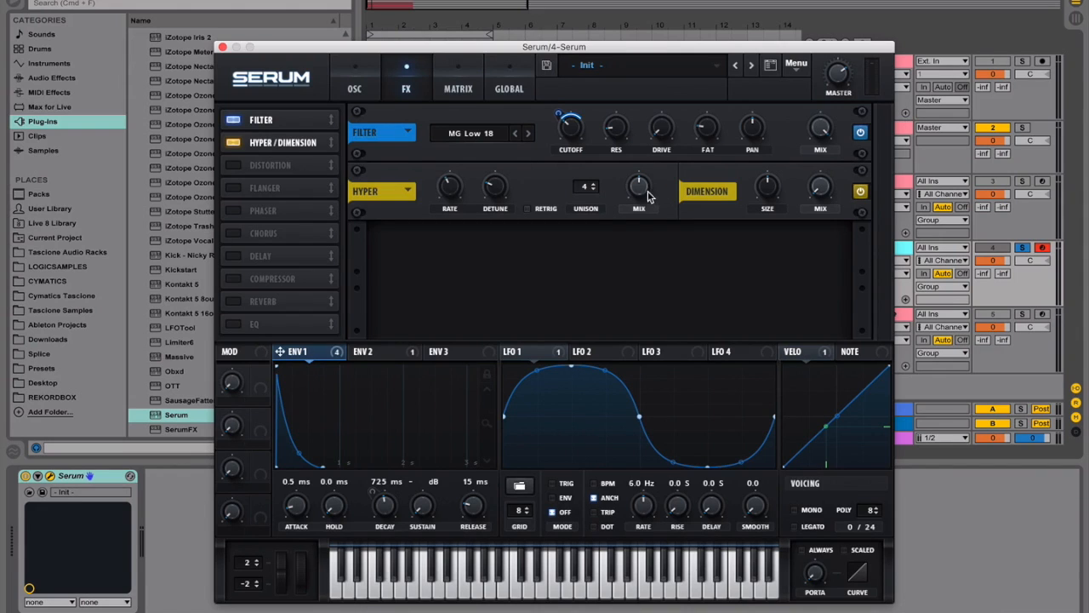
{"action": "left_click_drag", "start_coordinate": [476, 192], "coordinate": [499, 165]}
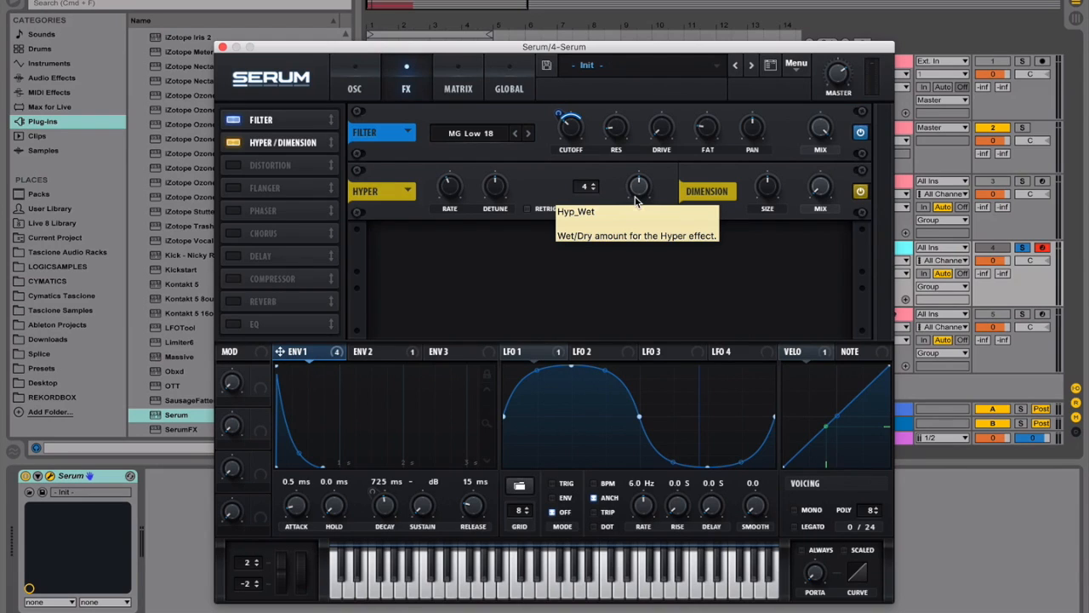
{"action": "left_click_drag", "start_coordinate": [637, 200], "coordinate": [638, 189]}
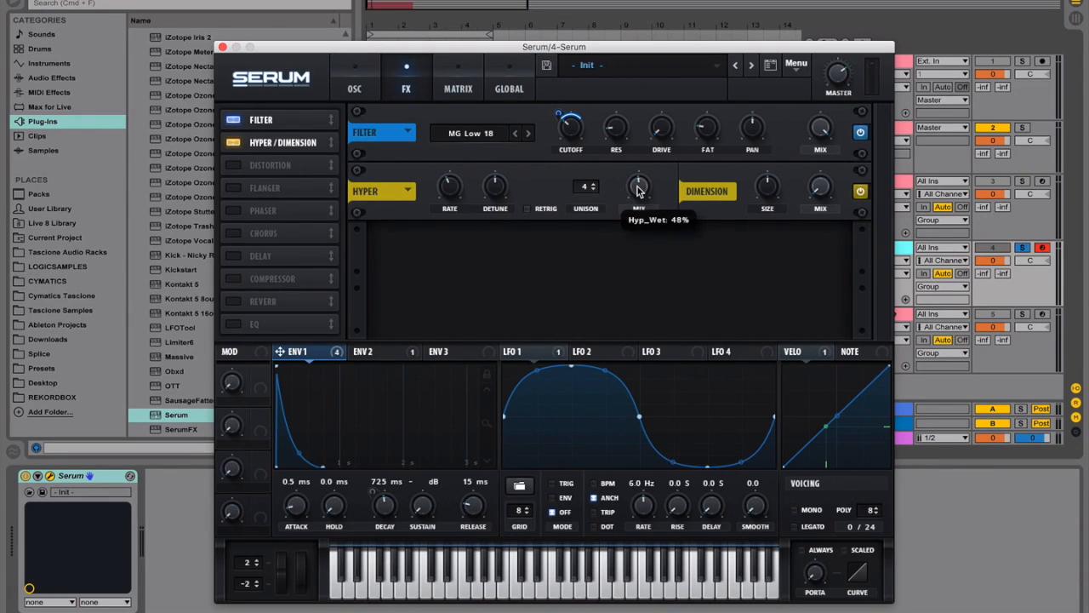
Reduce the Dimension size and raise the Dimension mix slightly.
{"action": "left_click_drag", "start_coordinate": [770, 189], "coordinate": [773, 255]}
{"action": "left_click_drag", "start_coordinate": [822, 199], "coordinate": [829, 168]}
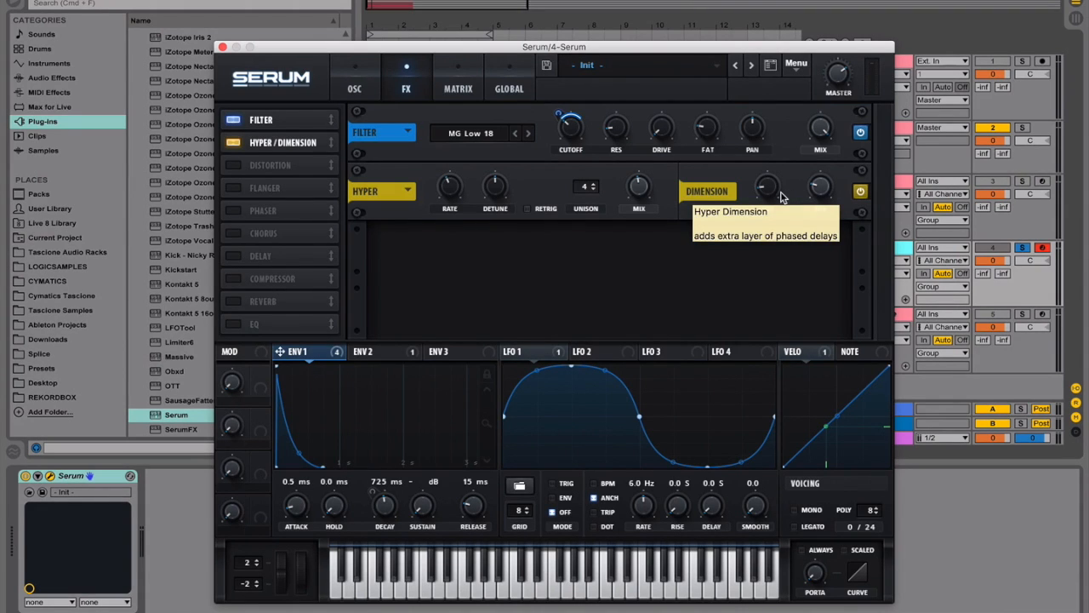
{"action": "left_click_drag", "start_coordinate": [813, 194], "coordinate": [772, 195]}
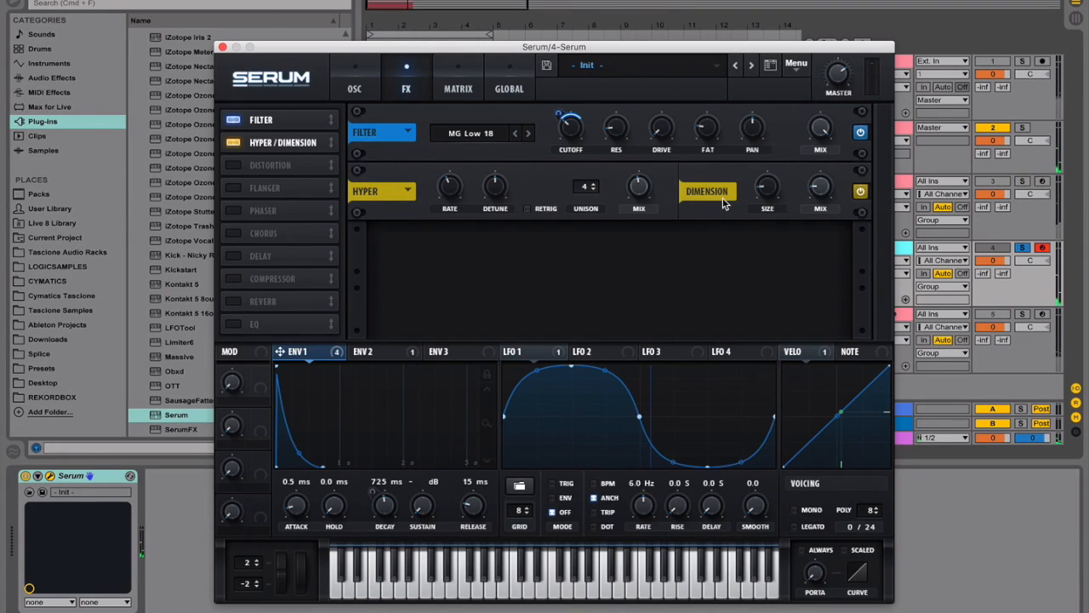
{"action": "left_click", "coordinate": [904, 253]}
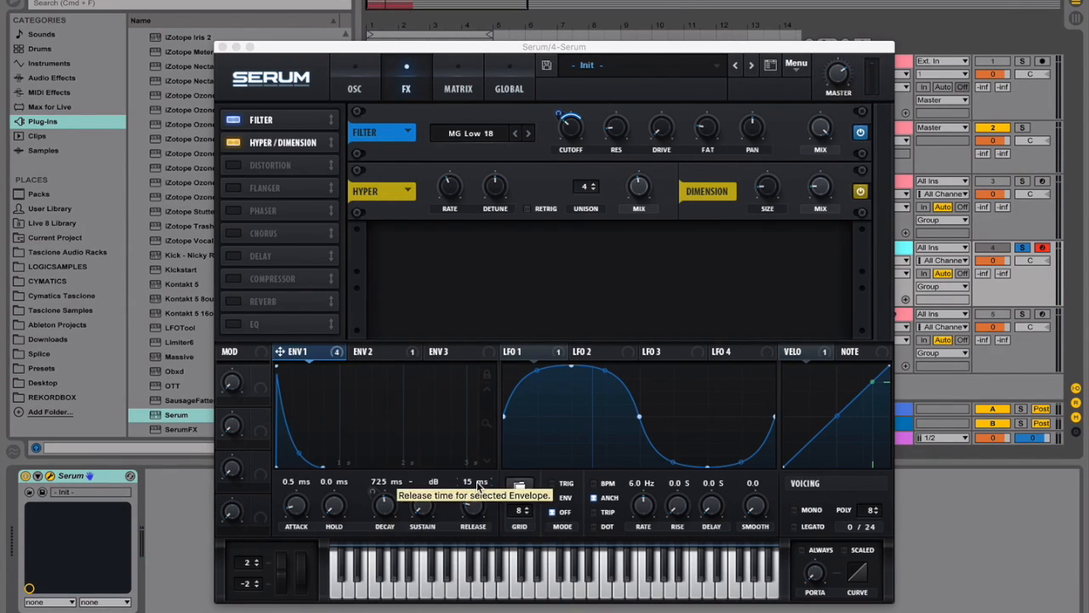
Set envelope 1's release to 435 ms and turn on mono and legato voicing.
{"action": "left_click", "coordinate": [474, 502]}
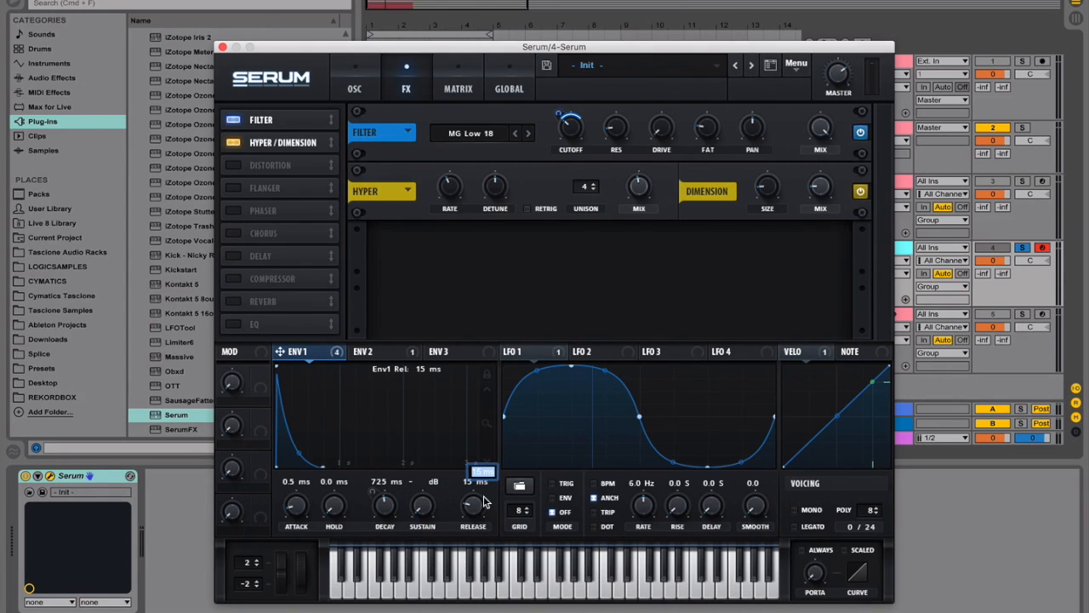
{"action": "type", "text": "435"}
{"action": "key", "text": "Return"}
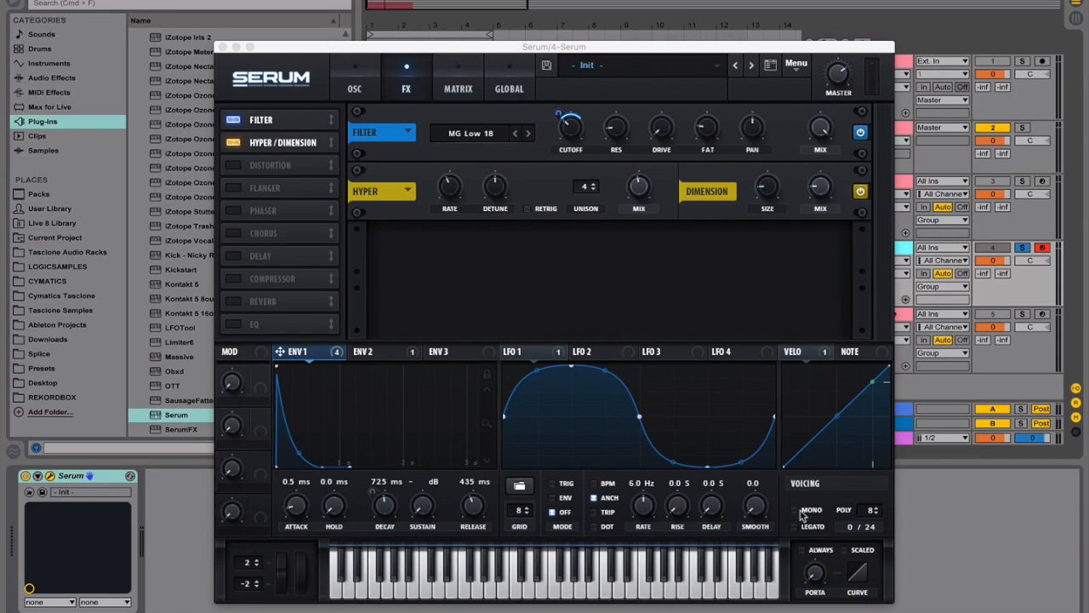
{"action": "left_click", "coordinate": [804, 511]}
{"action": "left_click", "coordinate": [798, 528]}
Enable Chorus directly after Hyper/Dimension and set its delay 1 to 12 and delay 2 to 9.4.
{"action": "left_click", "coordinate": [260, 239]}
{"action": "left_click_drag", "start_coordinate": [260, 241], "coordinate": [283, 165]}
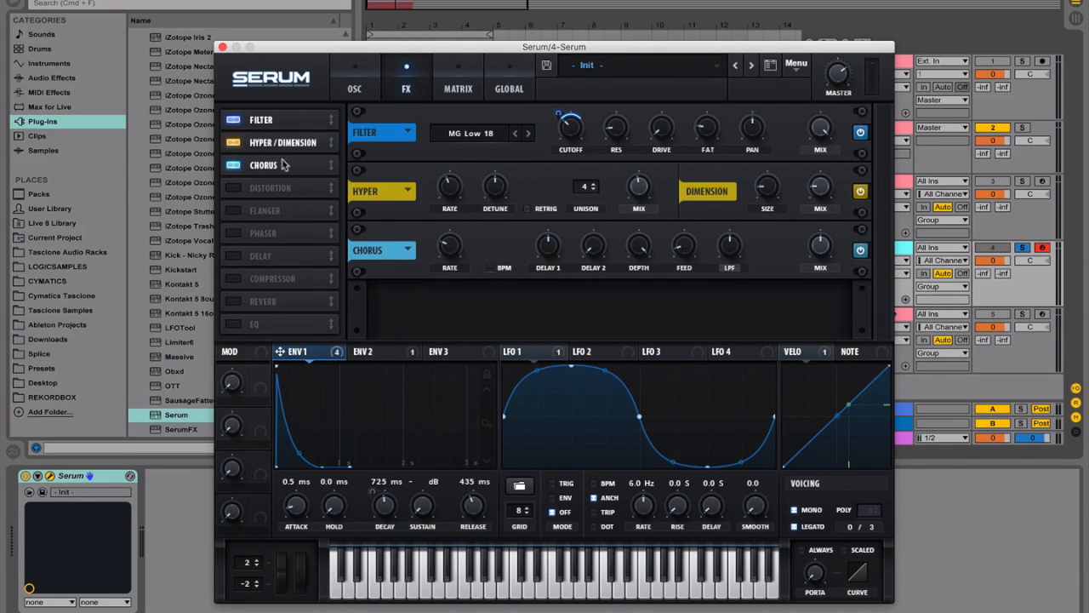
{"action": "double_click", "coordinate": [547, 248]}
{"action": "type", "text": "12"}
{"action": "key", "text": "Return"}
{"action": "double_click", "coordinate": [597, 250]}
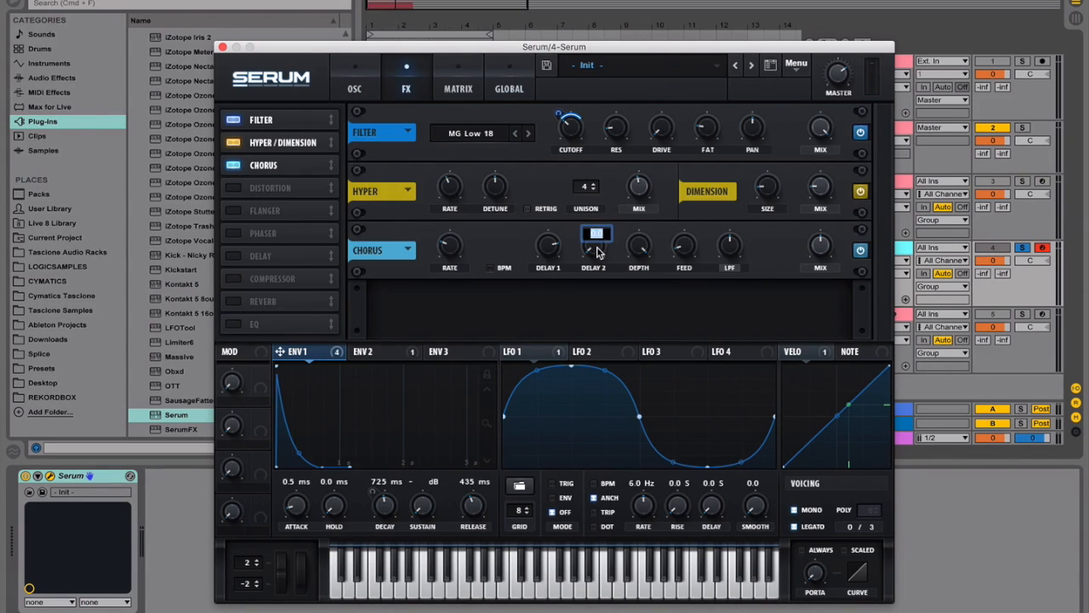
{"action": "type", "text": "9.4"}
{"action": "key", "text": "Return"}
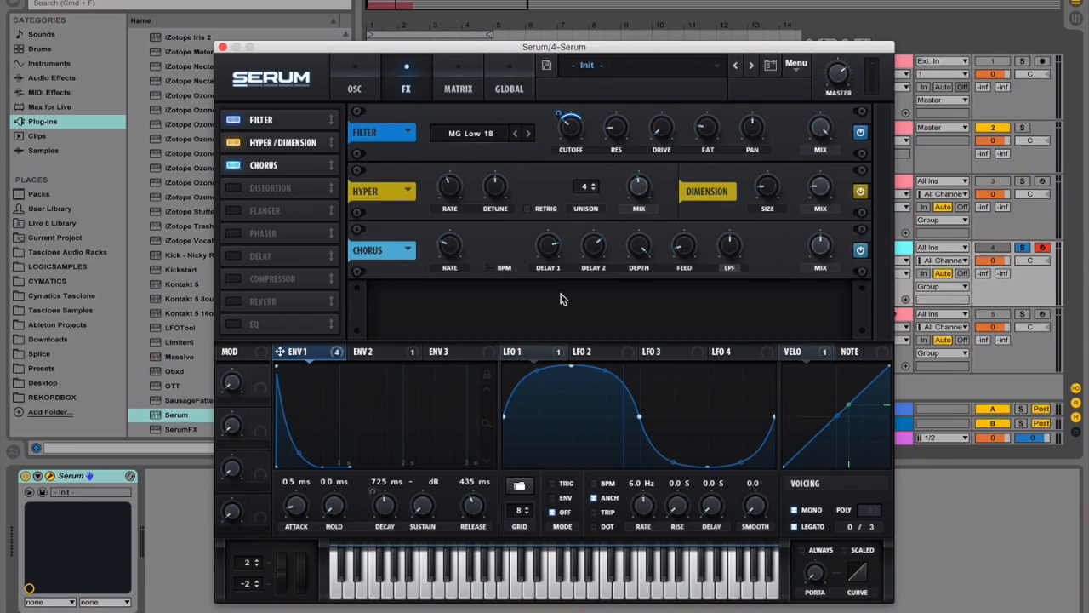
Set the chorus depth to 3.
{"action": "double_click", "coordinate": [643, 250]}
{"action": "type", "text": "3"}
{"action": "key", "text": "Return"}
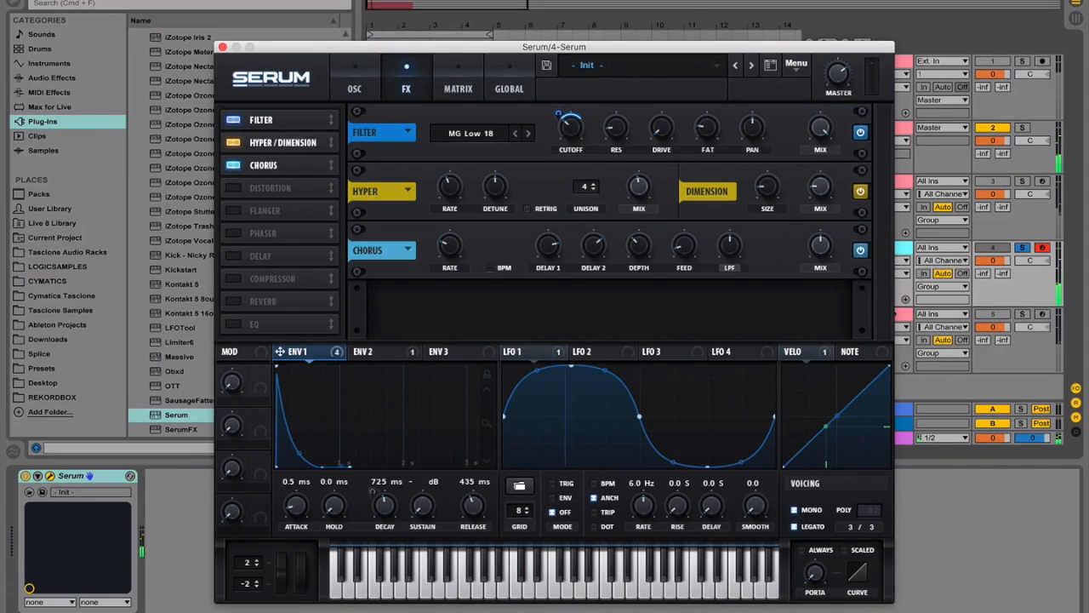
{"action": "mouse_move", "coordinate": [634, 245]}
{"action": "left_mouse_down"}
{"action": "mouse_move", "coordinate": [639, 113]}
{"action": "mouse_move", "coordinate": [636, 238]}
{"action": "left_mouse_up"}
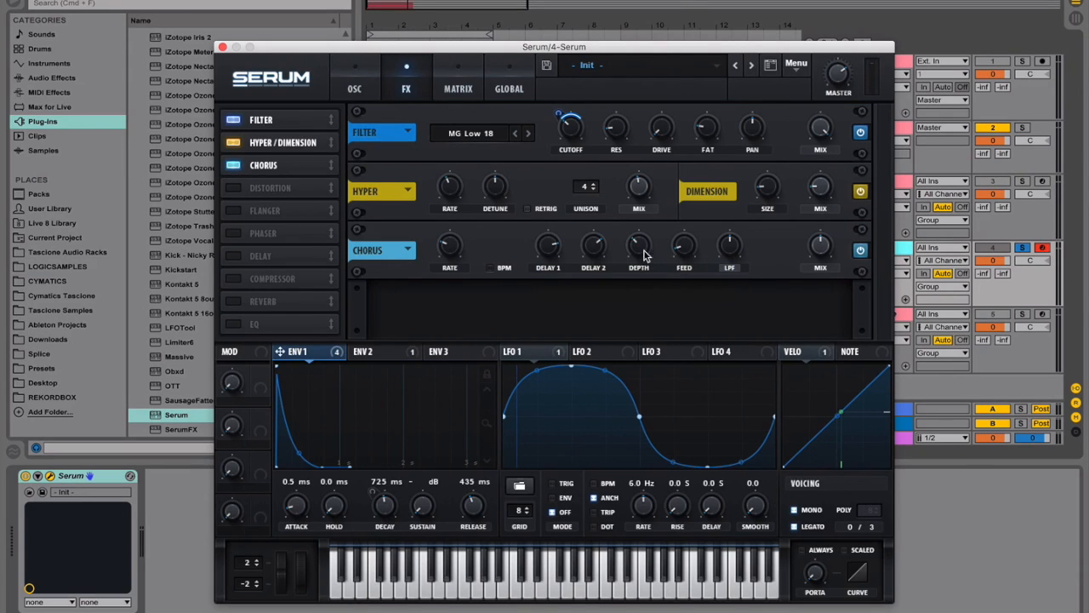
Raise the chorus feedback, open its low-pass filter fully and lower its mix.
{"action": "left_click", "coordinate": [679, 251]}
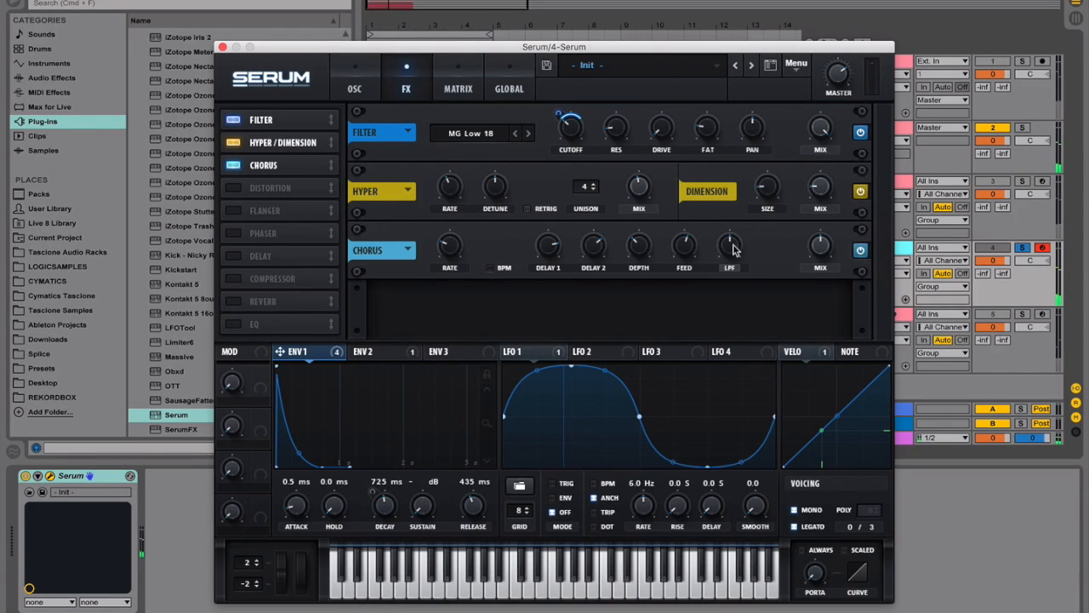
{"action": "left_click_drag", "start_coordinate": [733, 254], "coordinate": [735, 213]}
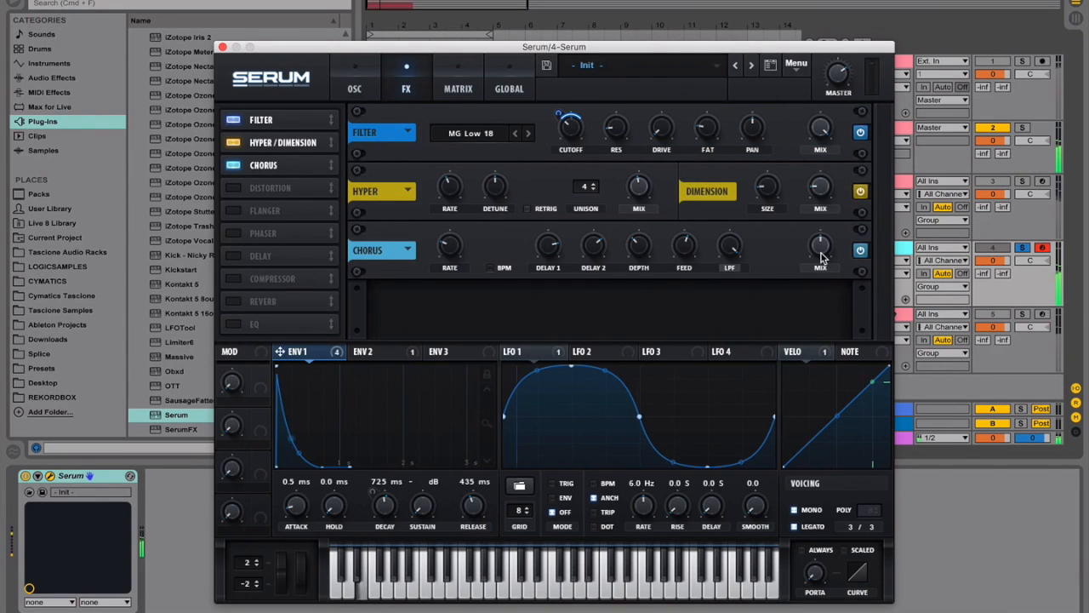
{"action": "left_click_drag", "start_coordinate": [826, 246], "coordinate": [822, 275]}
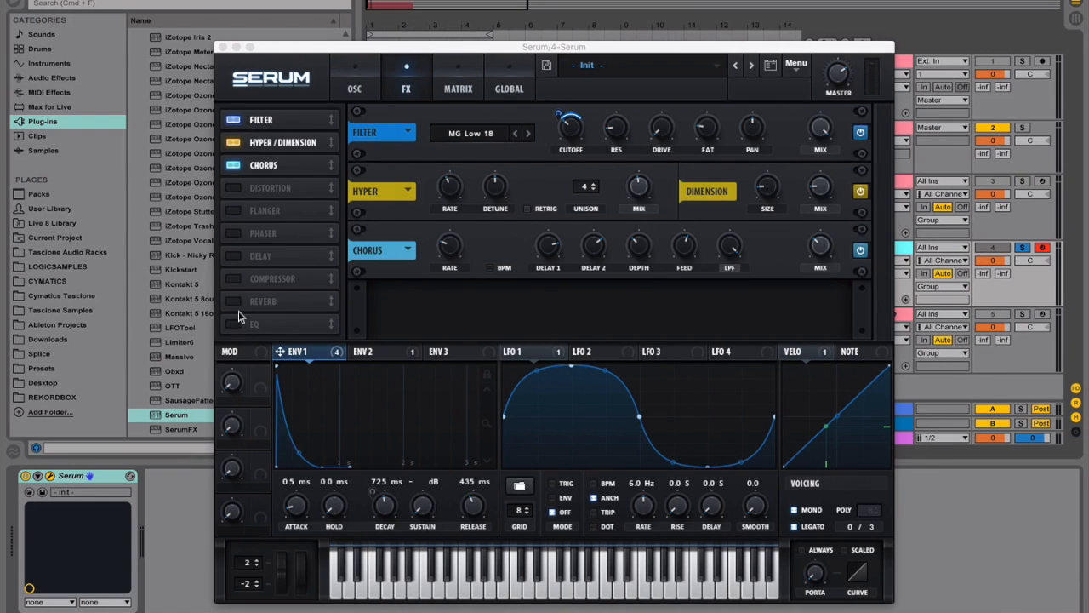
Enable the EQ directly after Chorus, switch its low band to a high-pass shape and lower that band's Q.
{"action": "left_click", "coordinate": [238, 317]}
{"action": "left_click_drag", "start_coordinate": [273, 321], "coordinate": [281, 180]}
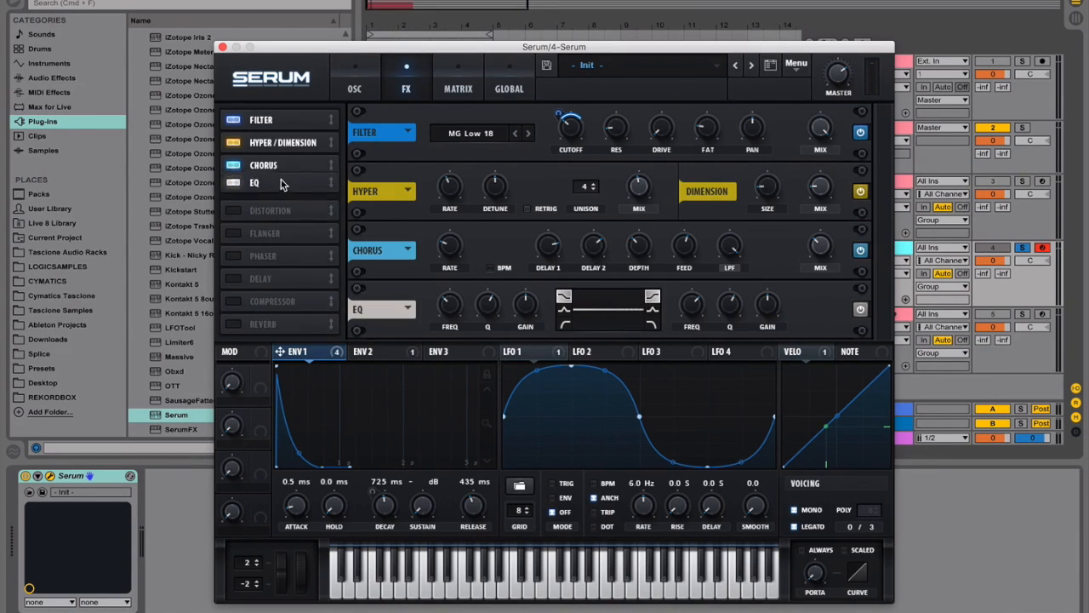
{"action": "left_click", "coordinate": [565, 324]}
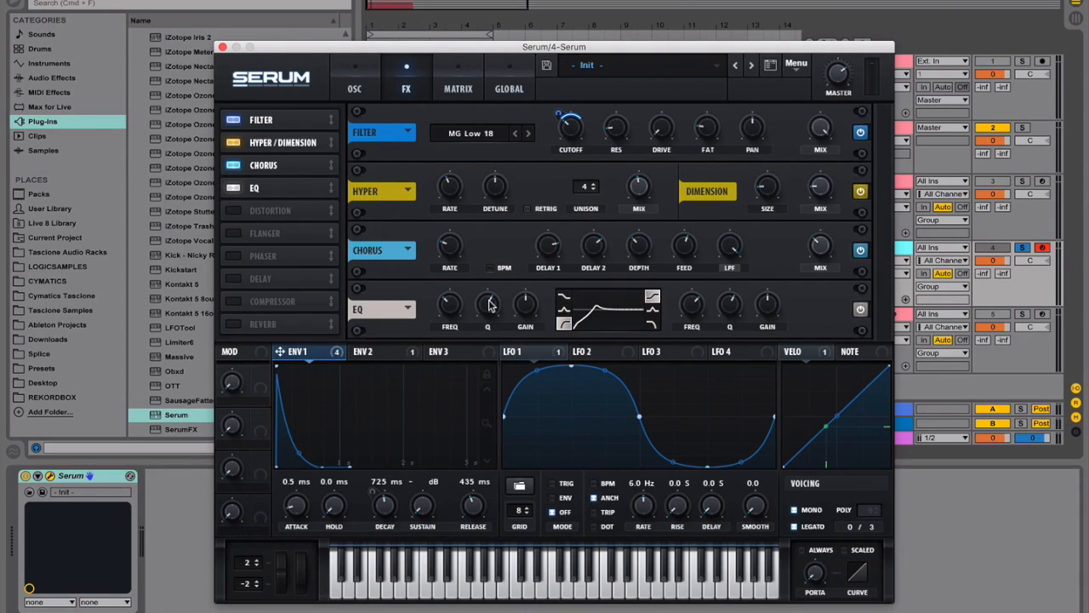
{"action": "left_click_drag", "start_coordinate": [487, 308], "coordinate": [489, 321]}
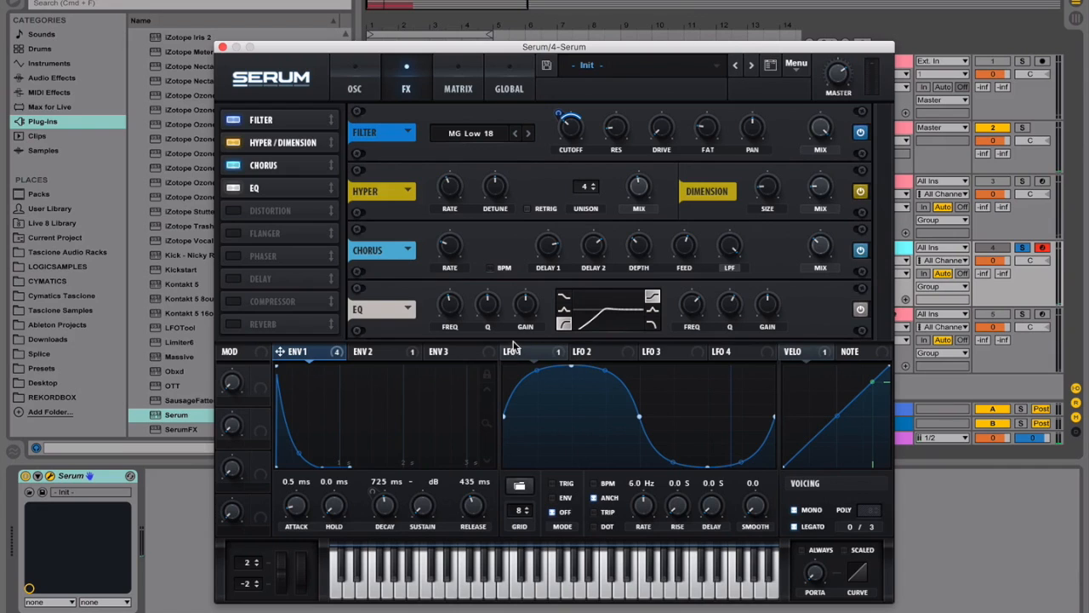
Lower the Q of the EQ's high band, set that band's gain to 11.5 and compare the sound with the EQ bypassed.
{"action": "left_click", "coordinate": [973, 202]}
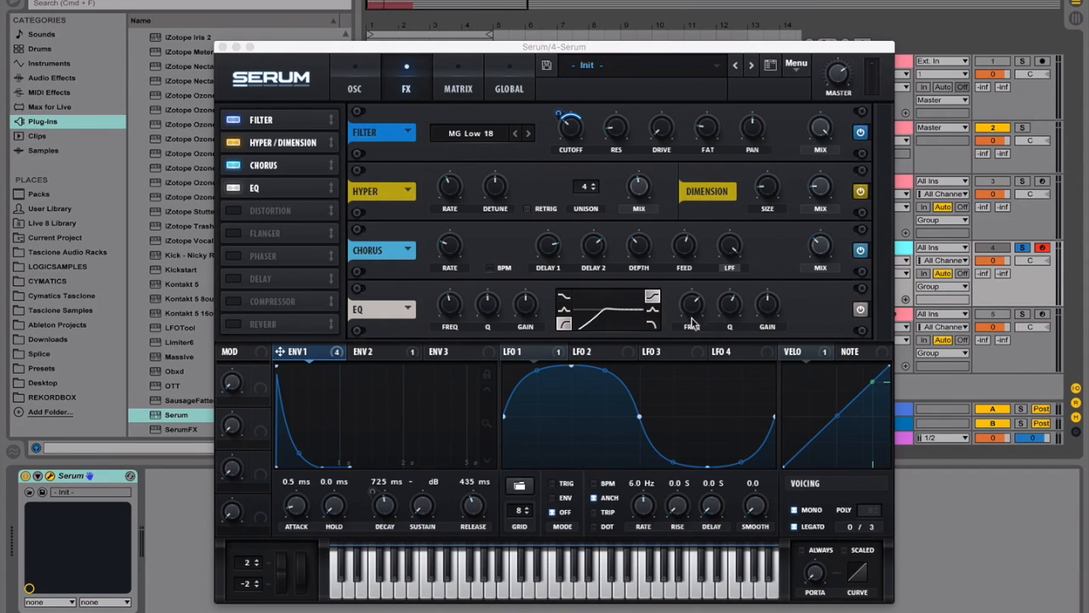
{"action": "left_click", "coordinate": [691, 314]}
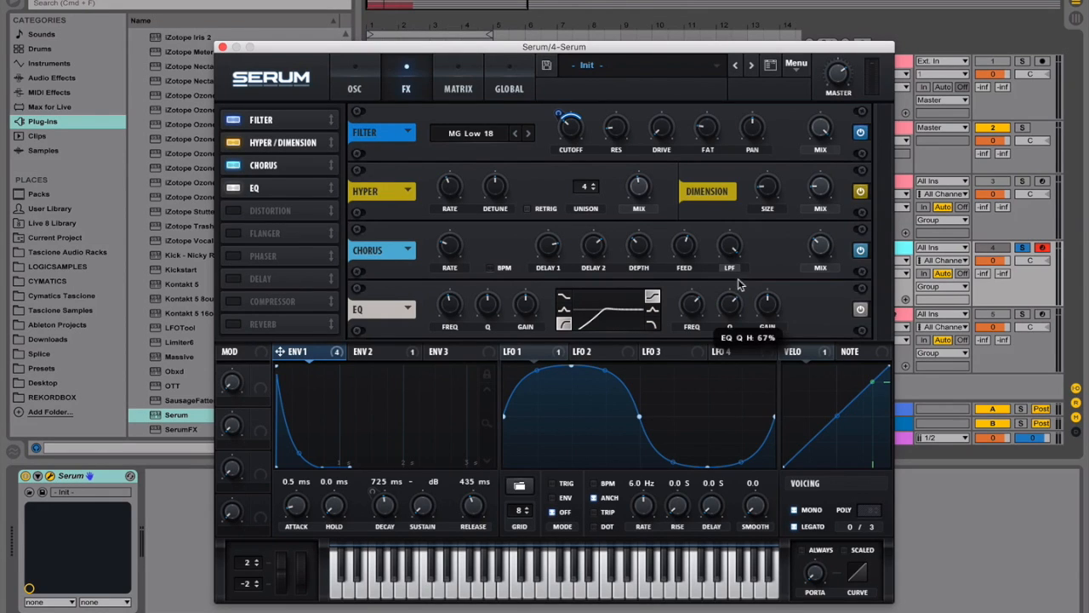
{"action": "left_click_drag", "start_coordinate": [757, 298], "coordinate": [759, 269]}
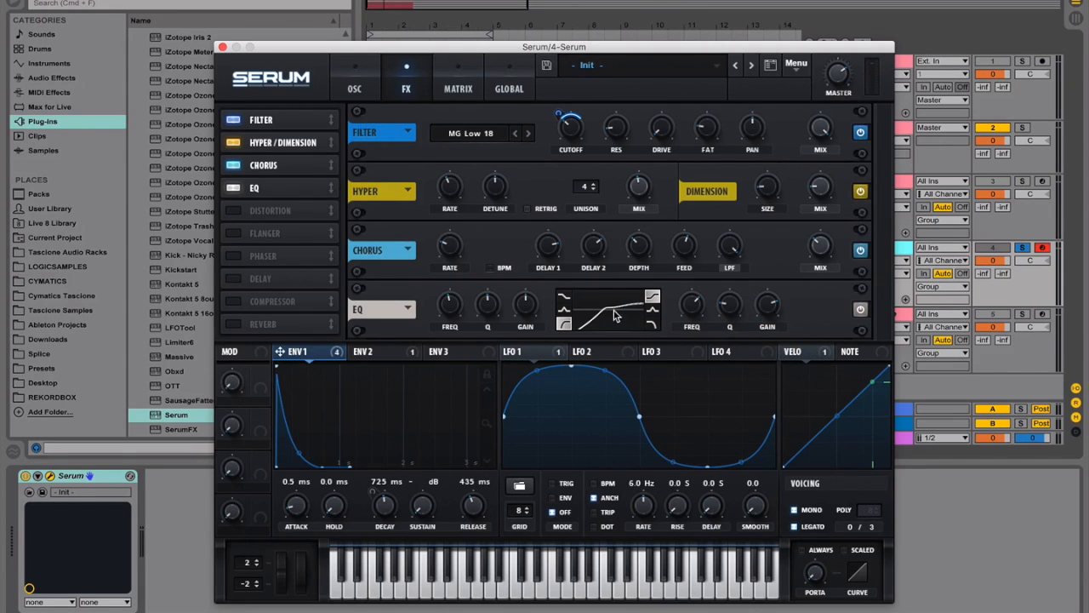
{"action": "double_click", "coordinate": [763, 308]}
{"action": "type", "text": "11.5"}
{"action": "key", "text": "Return"}
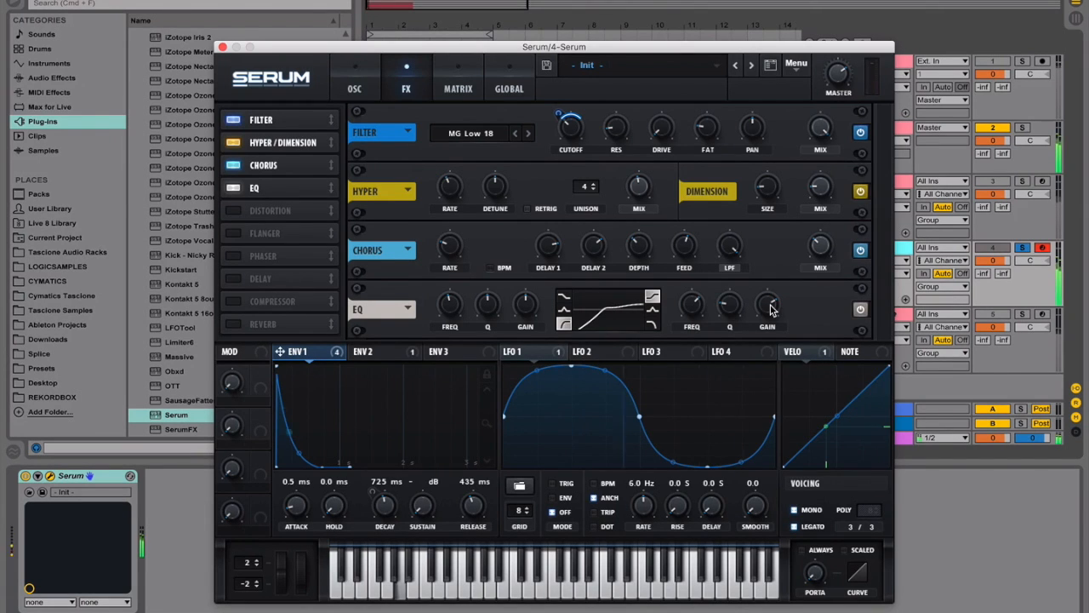
{"action": "left_click", "coordinate": [858, 313]}
{"action": "left_click", "coordinate": [857, 312]}
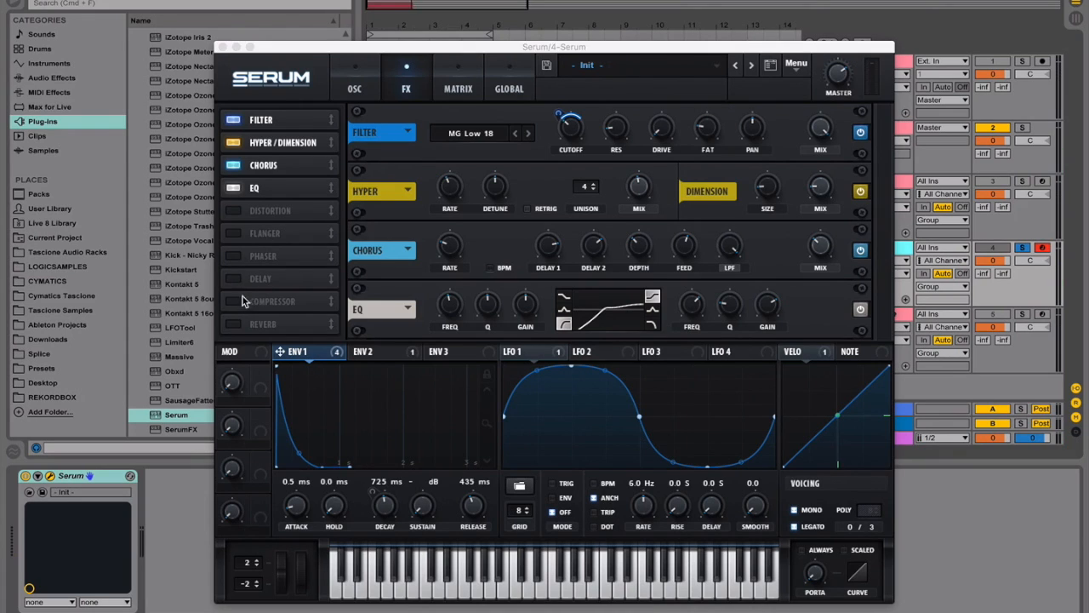
Enable the Compressor directly after the EQ, raise its ratio and shorten its release.
{"action": "left_click", "coordinate": [242, 301]}
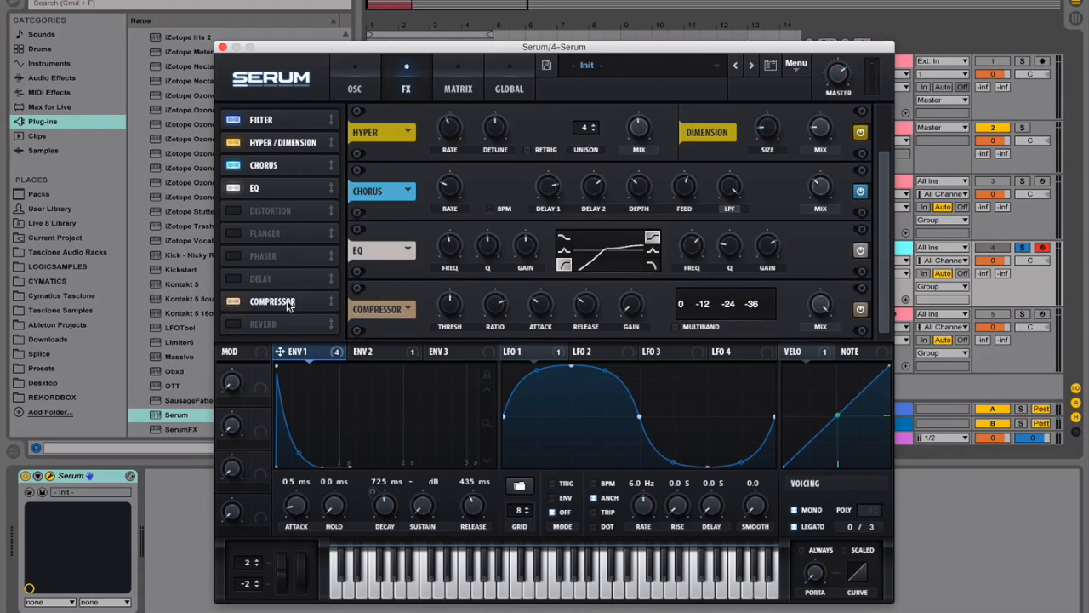
{"action": "left_click_drag", "start_coordinate": [296, 303], "coordinate": [297, 211]}
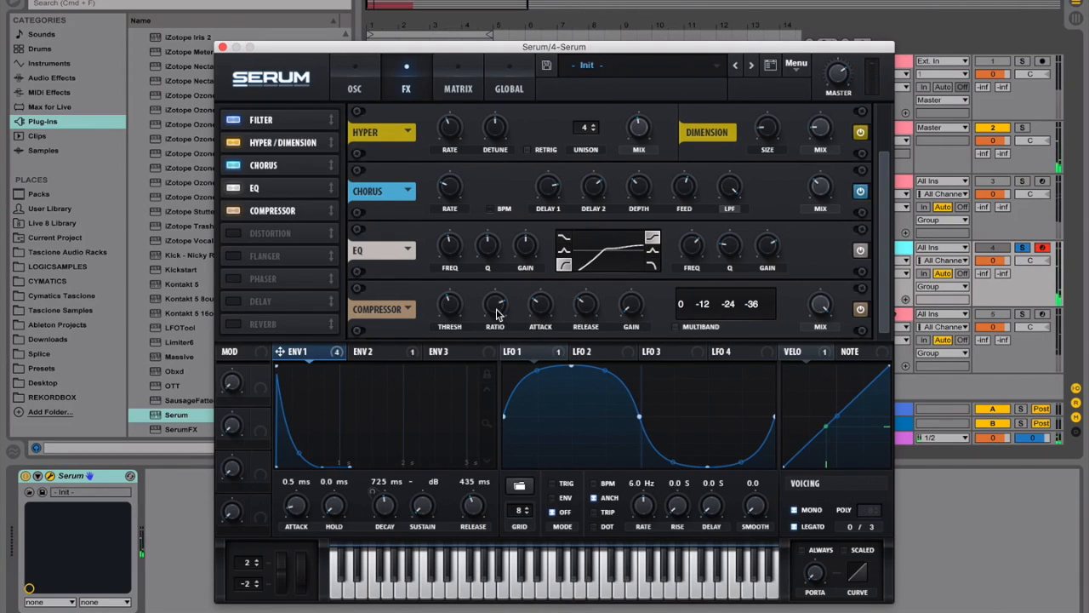
{"action": "mouse_move", "coordinate": [534, 312]}
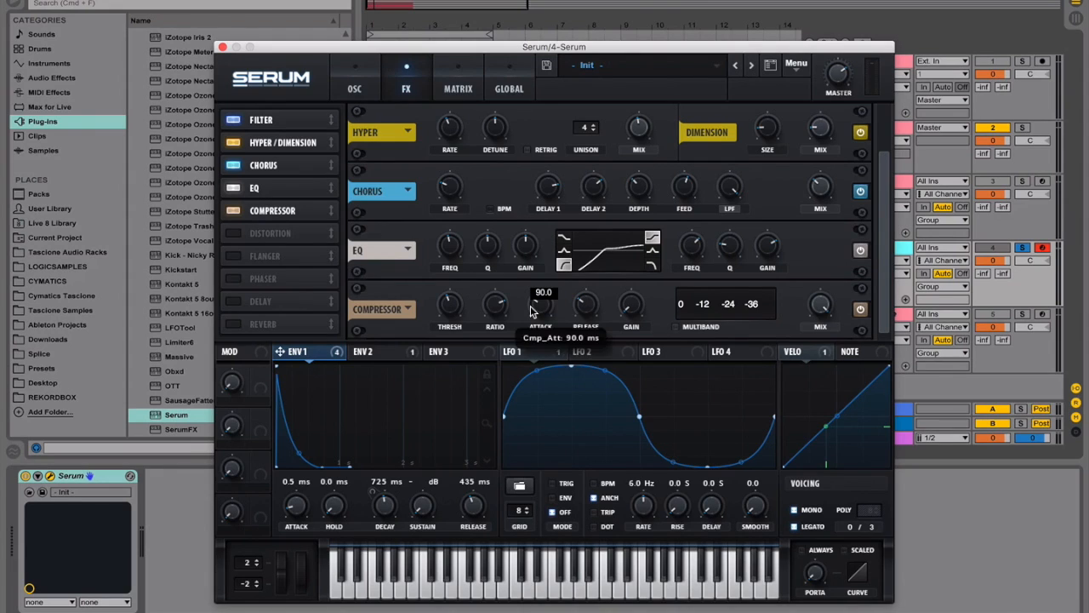
{"action": "double_click", "coordinate": [587, 306]}
{"action": "type", "text": "4"}
{"action": "key", "text": "Return"}
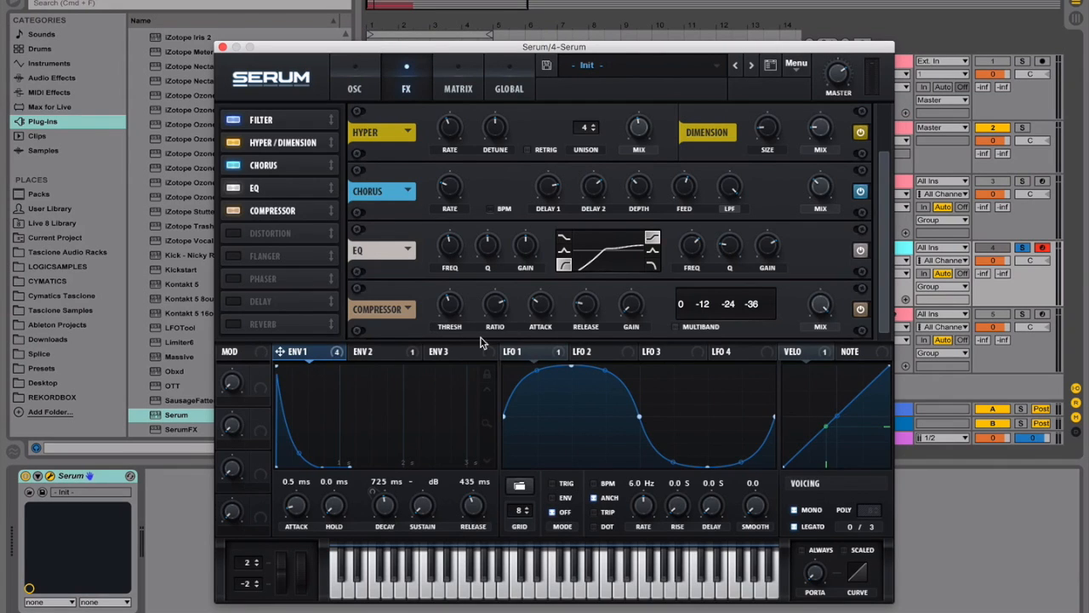
Set the compressor's gain to 15 and turn the master volume down.
{"action": "double_click", "coordinate": [638, 304]}
{"action": "type", "text": "15"}
{"action": "key", "text": "Return"}
{"action": "mouse_move", "coordinate": [844, 69]}
{"action": "left_mouse_down"}
{"action": "mouse_move", "coordinate": [840, 136]}
{"action": "mouse_move", "coordinate": [839, 85]}
{"action": "left_mouse_up"}
{"action": "left_click", "coordinate": [899, 249]}
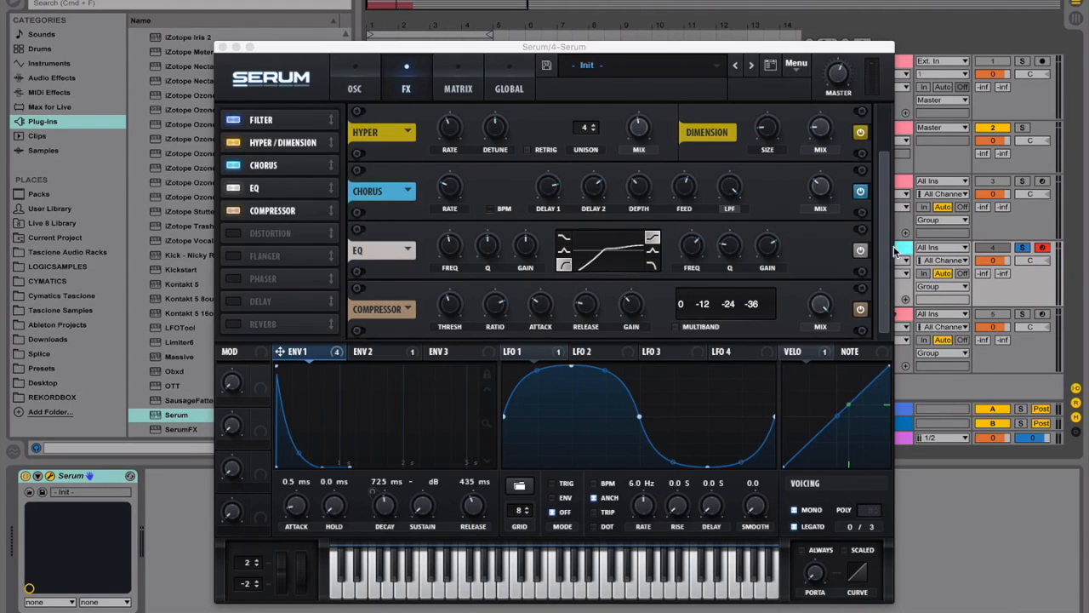
Enable Delay directly after the Compressor, with feedback at 24 and the right-channel time at 1/8.
{"action": "left_click", "coordinate": [238, 298]}
{"action": "left_click_drag", "start_coordinate": [295, 298], "coordinate": [299, 226]}
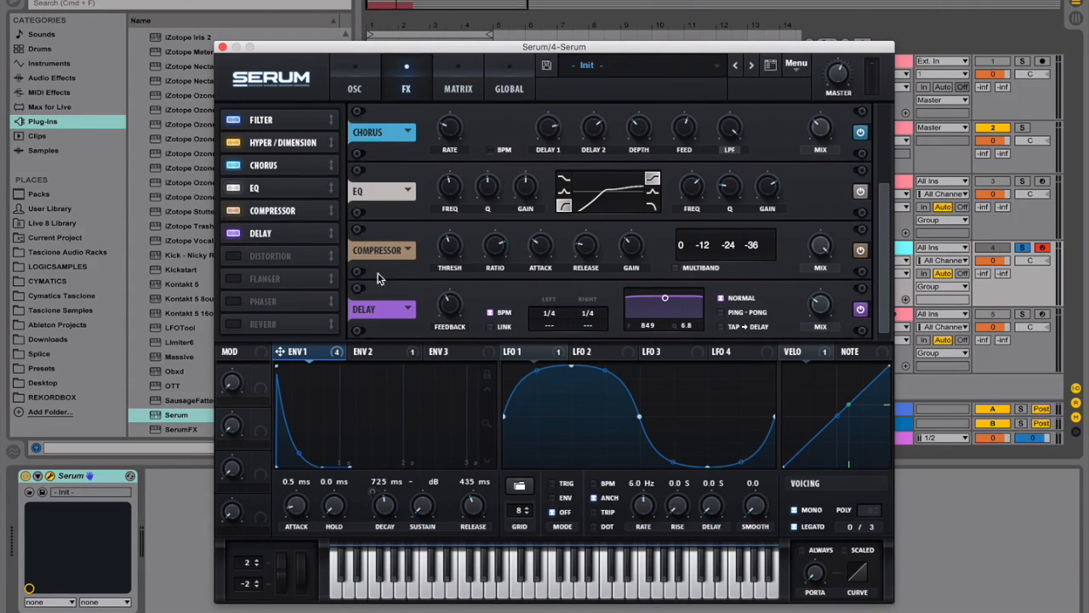
{"action": "double_click", "coordinate": [452, 305]}
{"action": "type", "text": "24"}
{"action": "key", "text": "Return"}
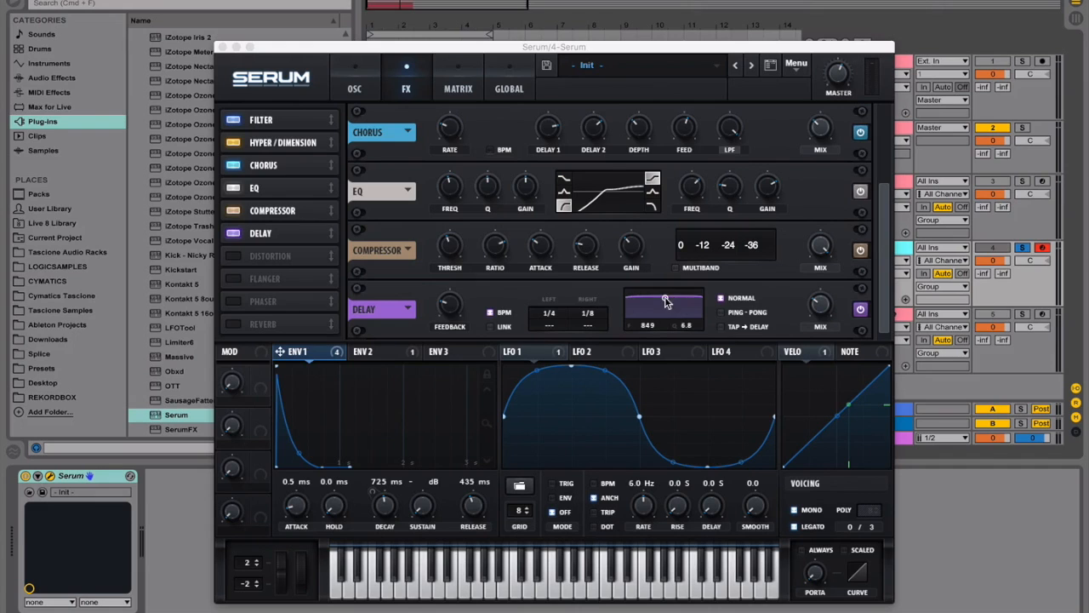
Set the delay's filter frequency to 7385 and its filter Q to 2.7, with the delay mix at 40.
{"action": "left_click_drag", "start_coordinate": [666, 301], "coordinate": [680, 314]}
{"action": "double_click", "coordinate": [654, 325]}
{"action": "type", "text": "7385"}
{"action": "key", "text": "Return"}
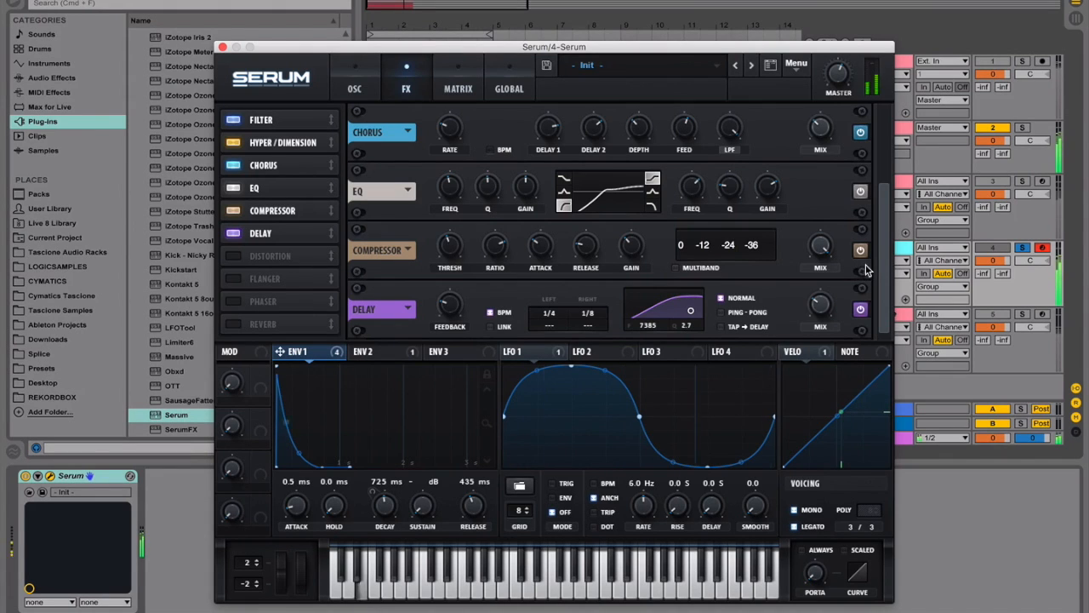
{"action": "double_click", "coordinate": [820, 314]}
{"action": "type", "text": "40"}
{"action": "key", "text": "Return"}
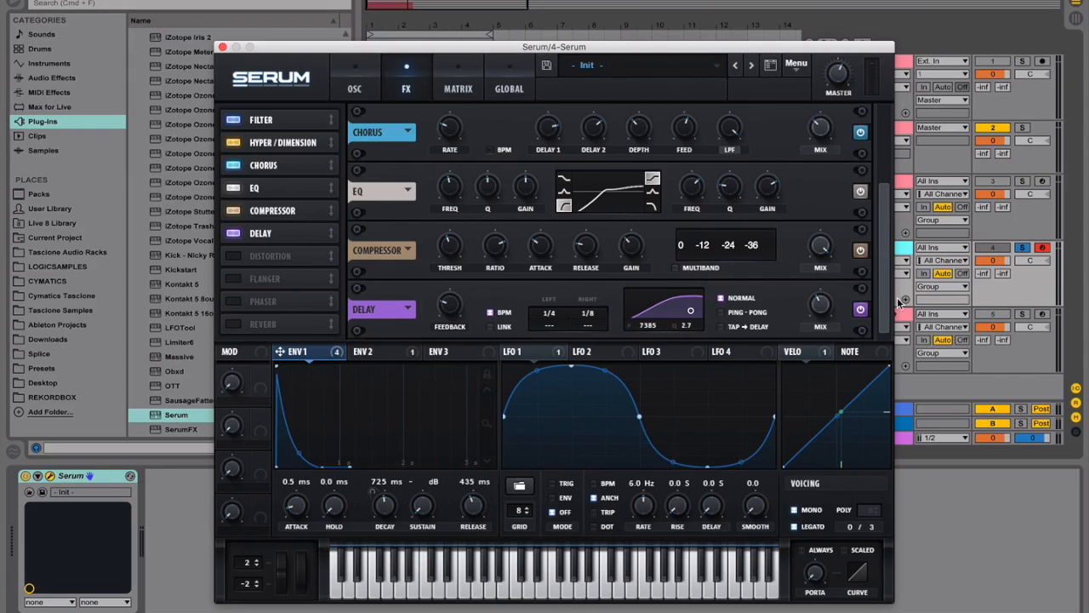
{"action": "left_click", "coordinate": [909, 253]}
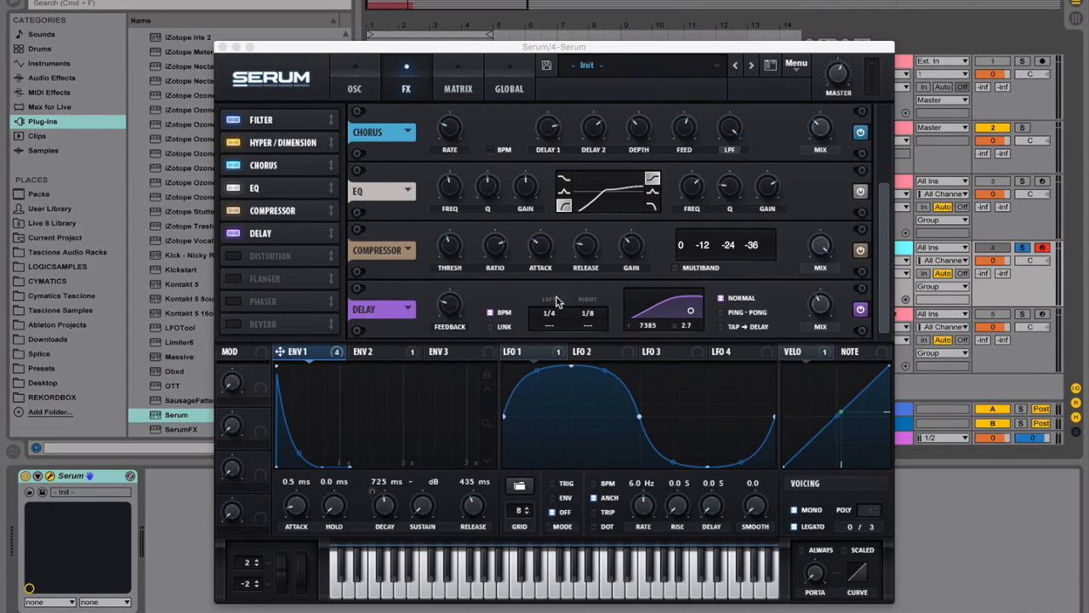
Enable Reverb directly after Delay and set its size to 35 and its decay to 6.2.
{"action": "left_click", "coordinate": [235, 325]}
{"action": "left_click_drag", "start_coordinate": [271, 325], "coordinate": [280, 257]}
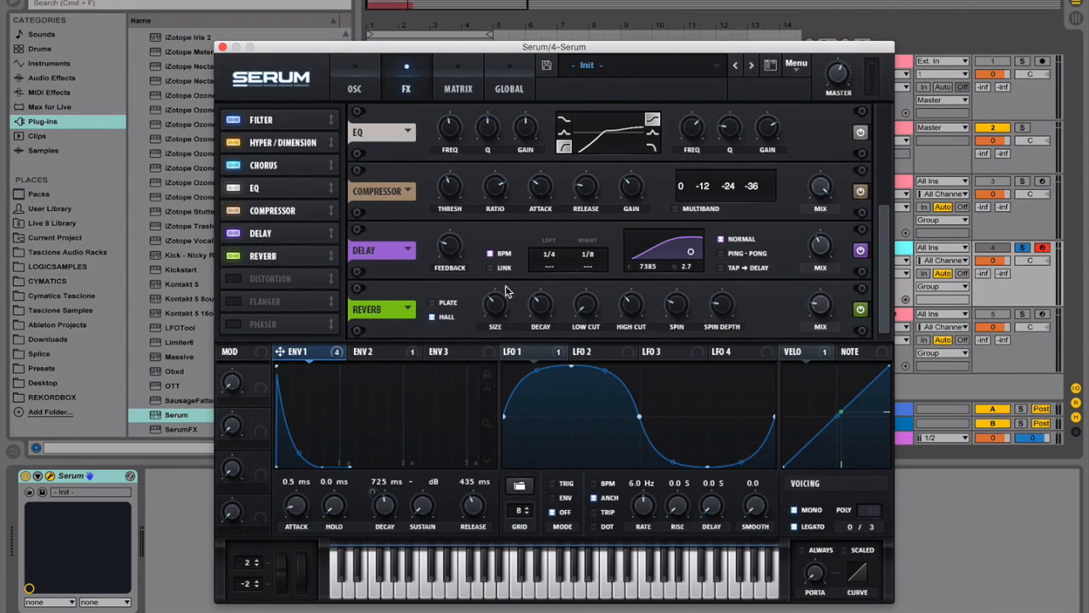
{"action": "double_click", "coordinate": [500, 303]}
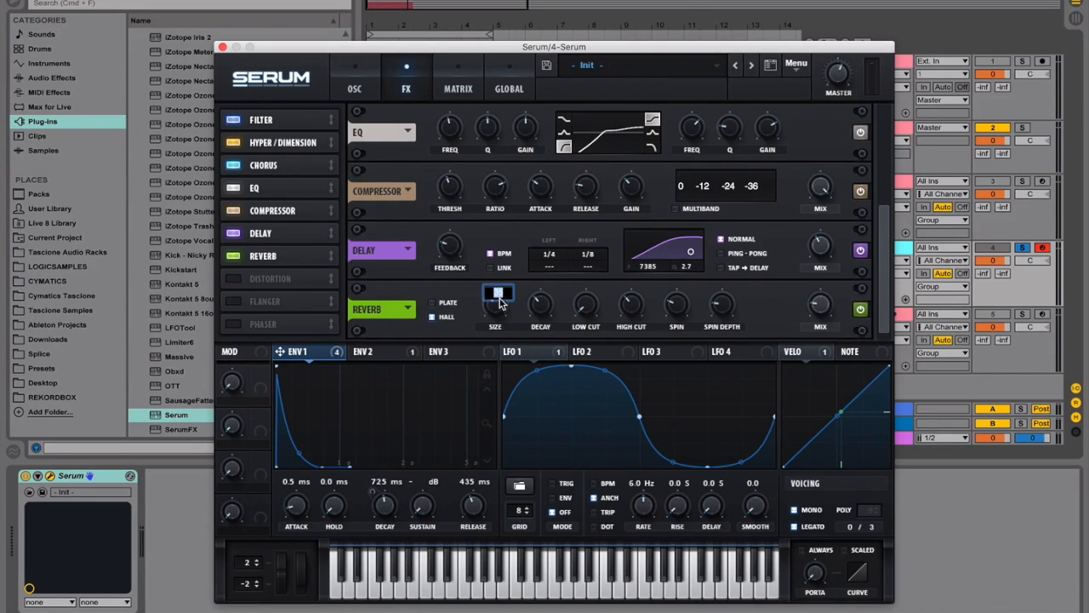
{"action": "type", "text": "35"}
{"action": "key", "text": "Return"}
{"action": "double_click", "coordinate": [529, 305]}
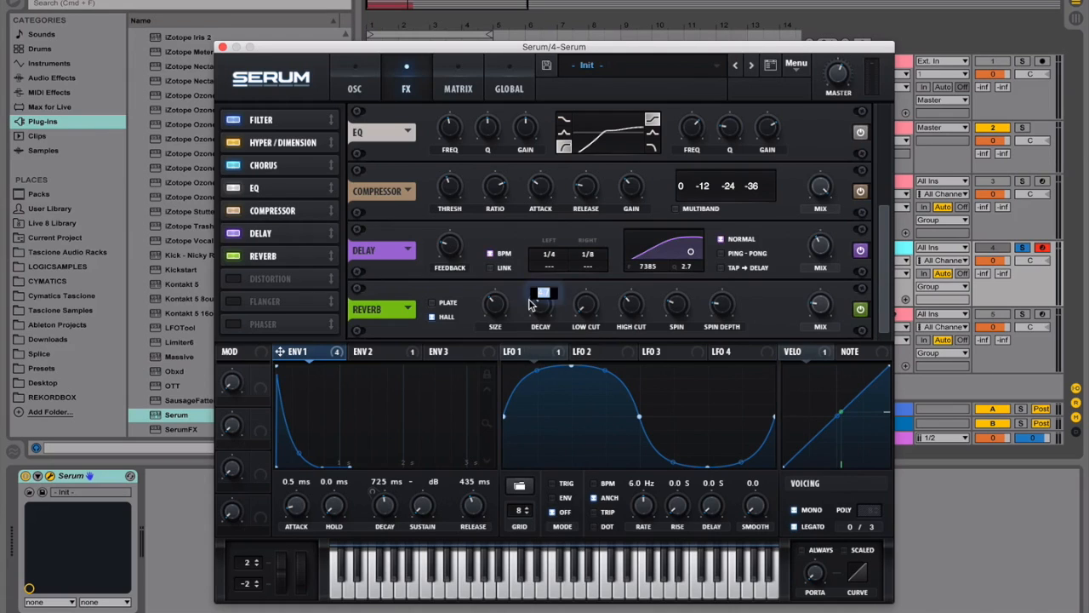
{"action": "type", "text": "6.2"}
{"action": "key", "text": "Return"}
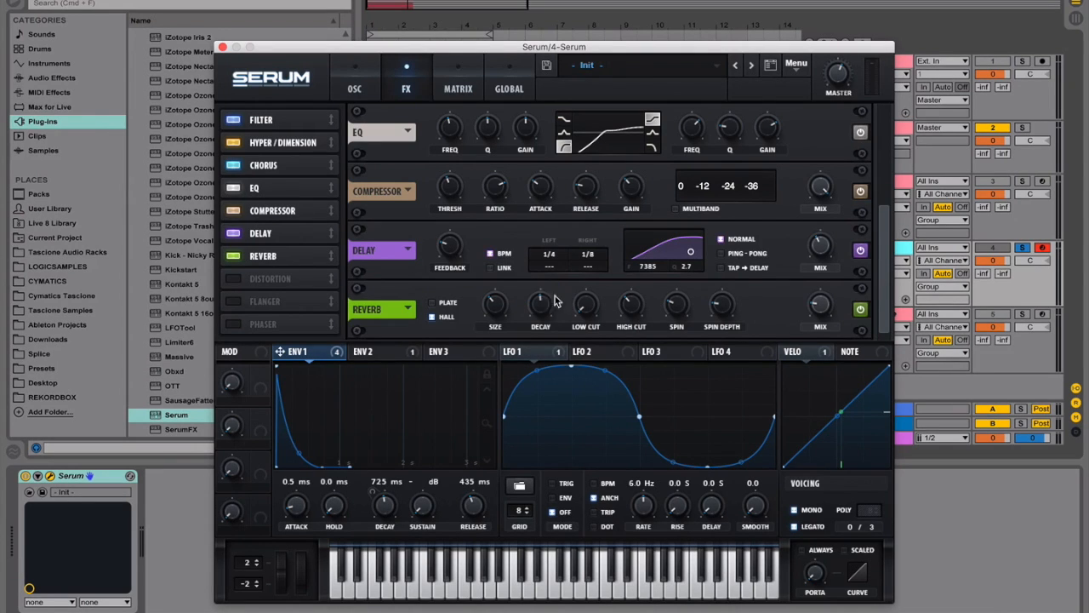
Set the reverb's low cut to 64 and audition it by sweeping the low cut down and back up.
{"action": "left_click", "coordinate": [580, 308]}
{"action": "double_click", "coordinate": [585, 306]}
{"action": "type", "text": "64"}
{"action": "key", "text": "Return"}
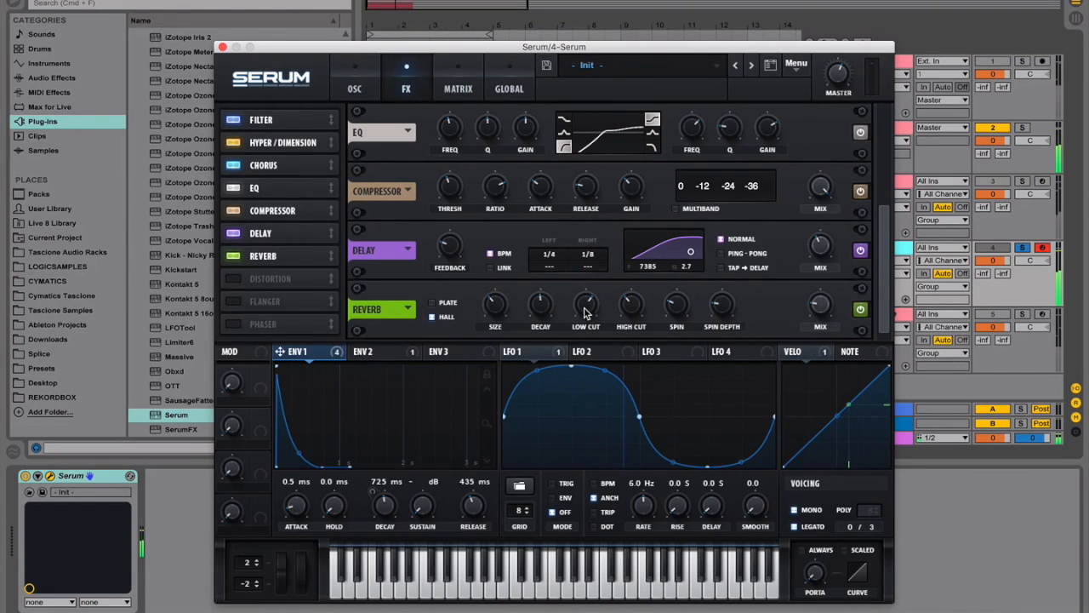
{"action": "left_click_drag", "start_coordinate": [584, 313], "coordinate": [585, 413]}
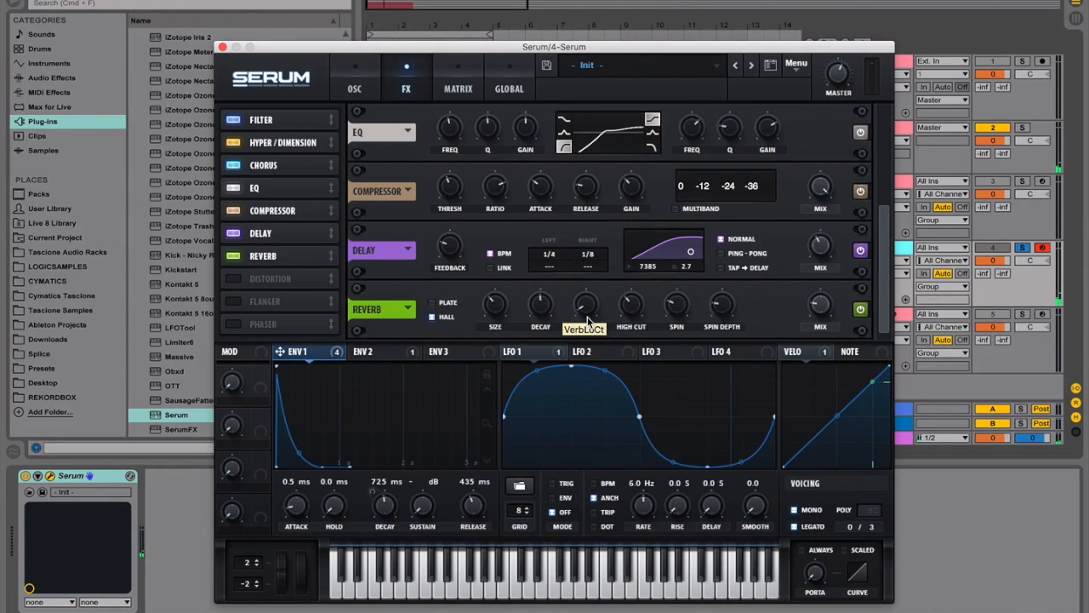
{"action": "left_click_drag", "start_coordinate": [600, 319], "coordinate": [628, 223]}
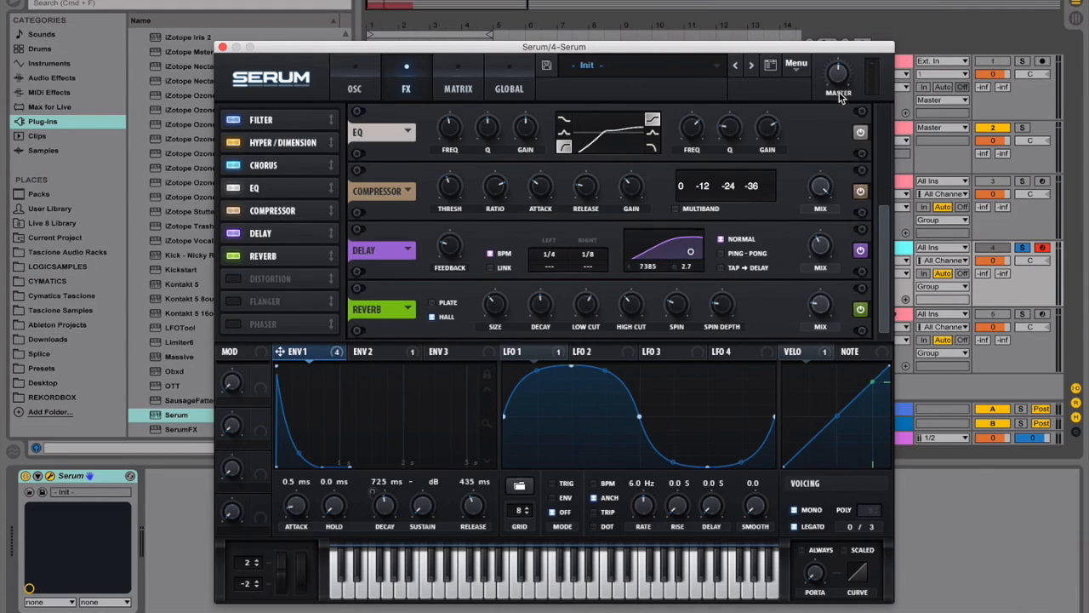
Turn the master volume down and review the effects chain from Filter through Reverb.
{"action": "left_click_drag", "start_coordinate": [840, 80], "coordinate": [840, 79]}
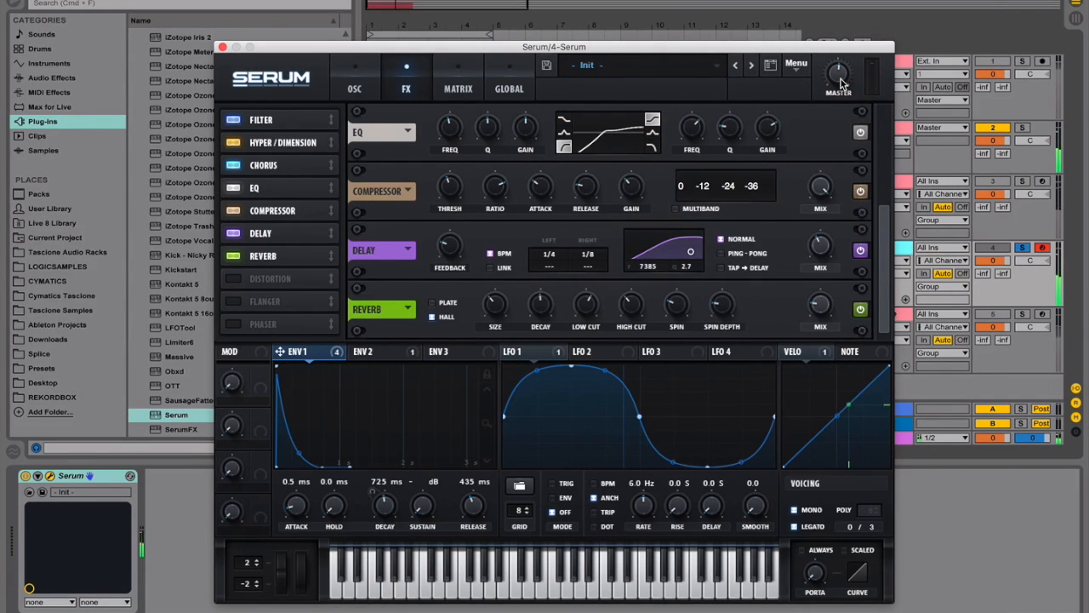
{"action": "left_click_drag", "start_coordinate": [841, 80], "coordinate": [839, 96]}
{"action": "scroll", "coordinate": [883, 140], "scroll_direction": "up", "scroll_amount": 1}
{"action": "scroll", "coordinate": [881, 142], "scroll_direction": "up", "scroll_amount": 5}
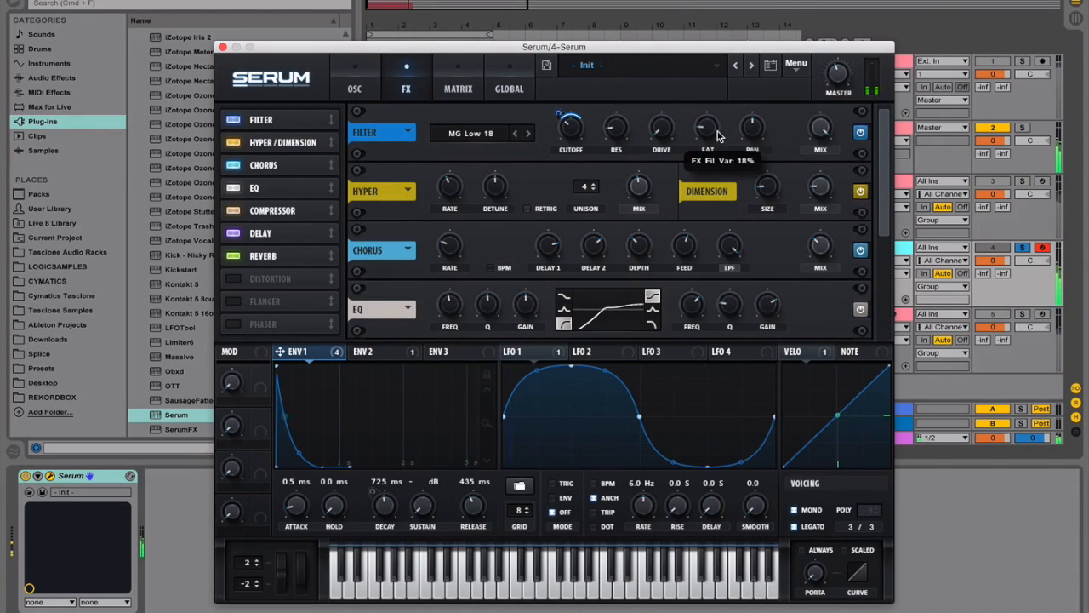
{"action": "scroll", "coordinate": [842, 176], "scroll_direction": "down", "scroll_amount": 5}
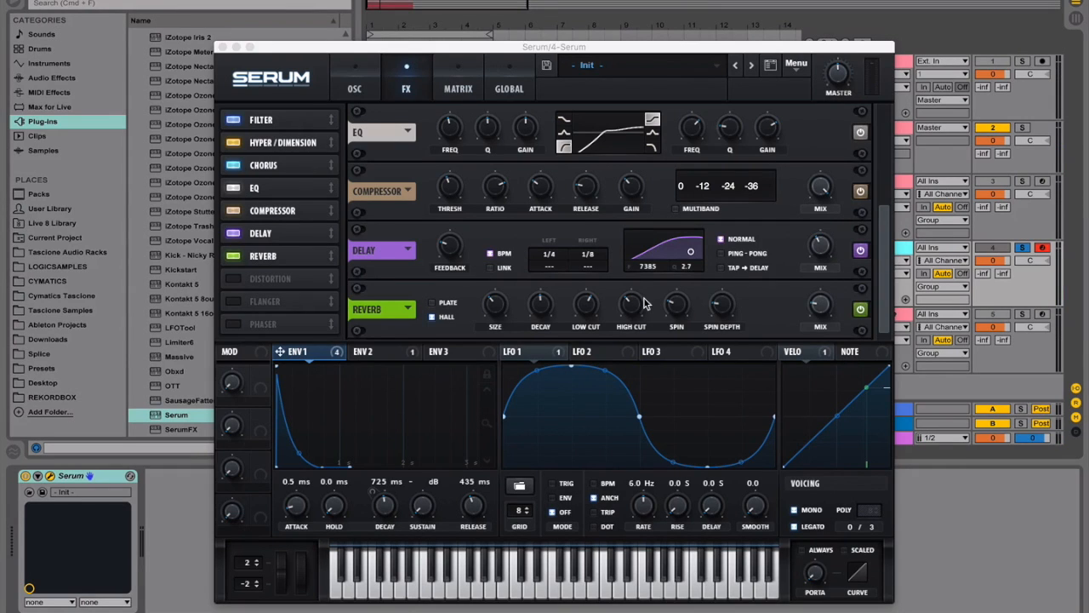
Lower the reverb's high cut, turn its spin fully up and set its mix to about 21%.
{"action": "mouse_move", "coordinate": [644, 303]}
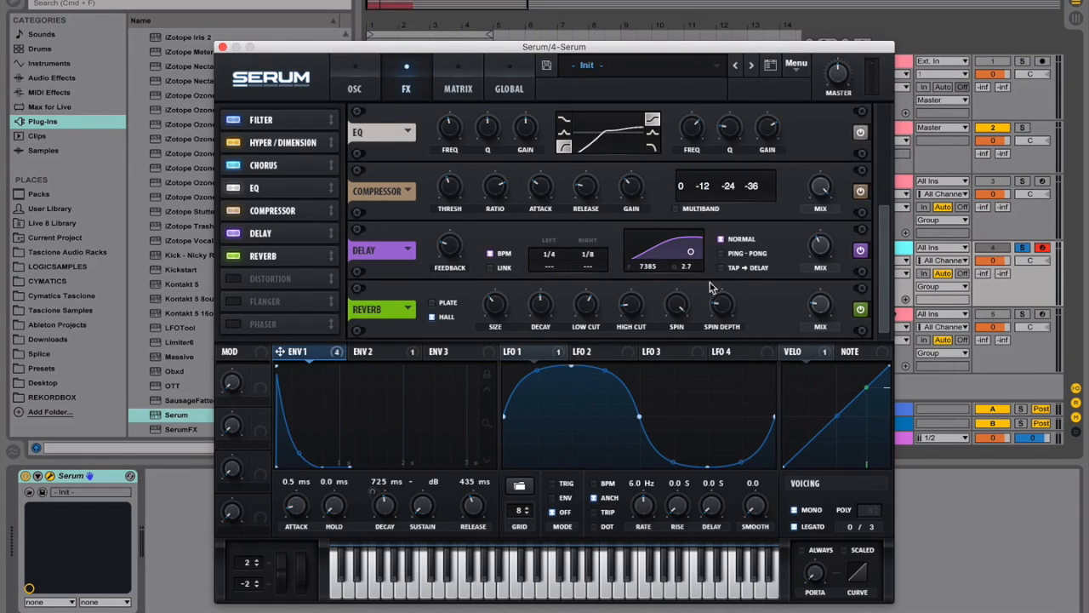
{"action": "mouse_move", "coordinate": [718, 302]}
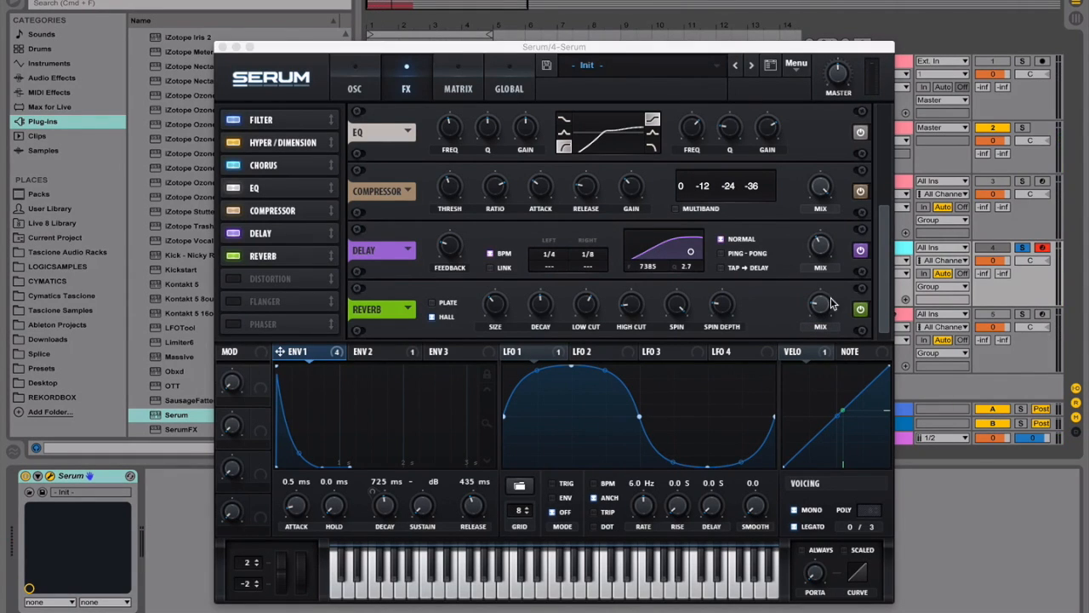
{"action": "left_click", "coordinate": [831, 308]}
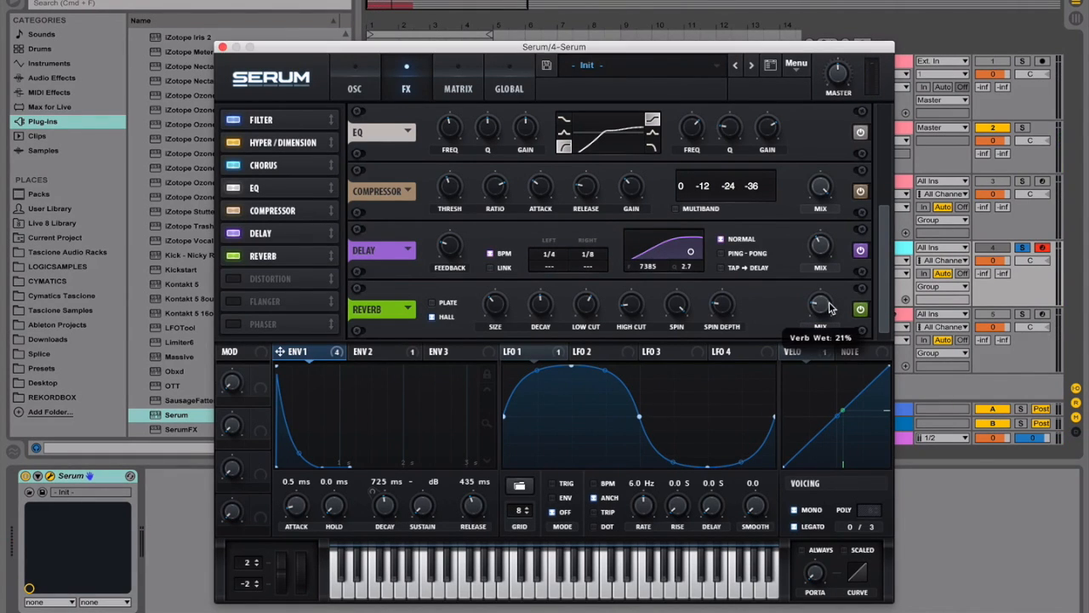
{"action": "left_click_drag", "start_coordinate": [830, 304], "coordinate": [833, 302]}
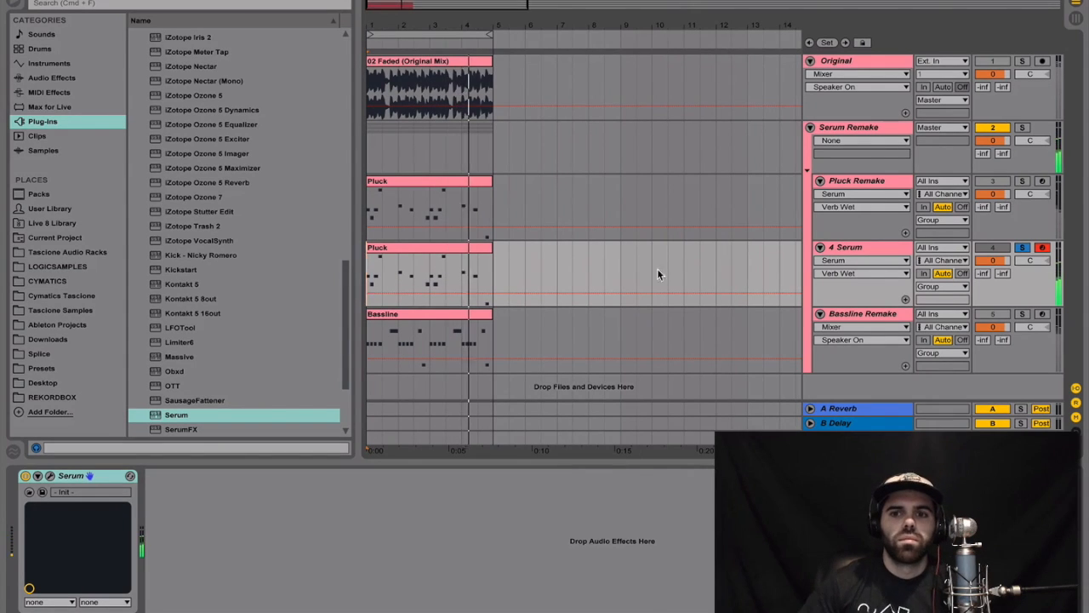
Solo the Pluck Remake track to compare it with the new Serum pluck, and rename the new track Remake 2.
{"action": "left_click", "coordinate": [1022, 180]}
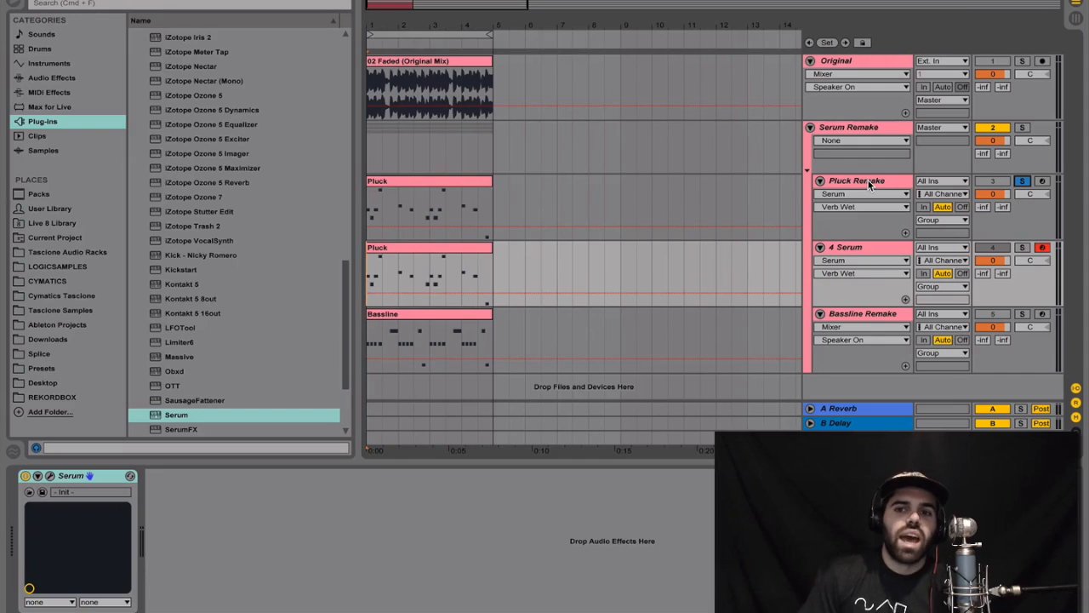
{"action": "left_click", "coordinate": [877, 247]}
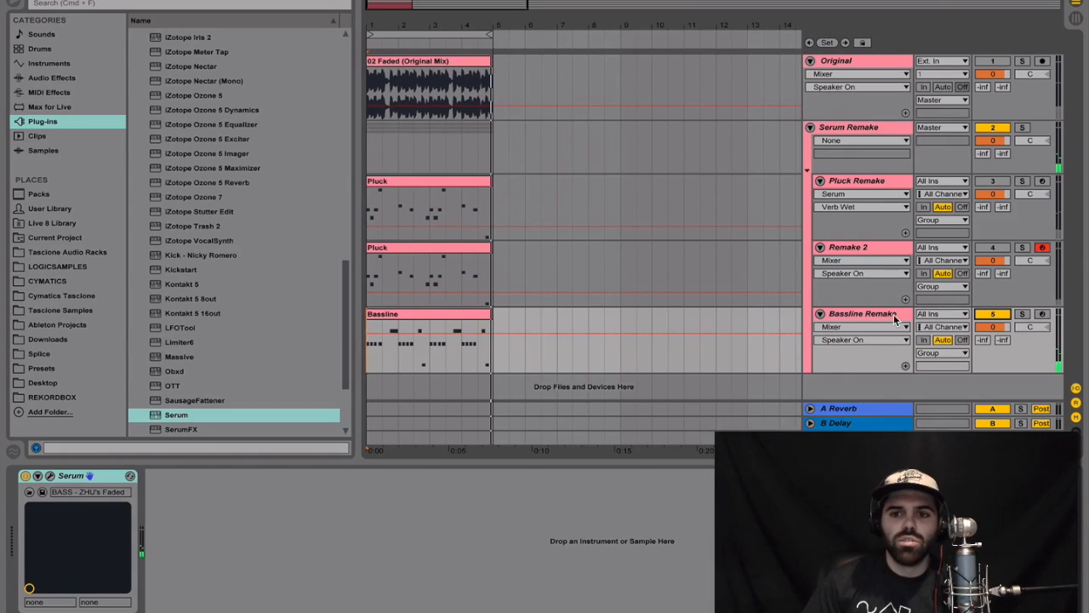
Insert a MIDI track below Bassline Remake, load Serum on it and close the plug-in window.
{"action": "left_click", "coordinate": [893, 317]}
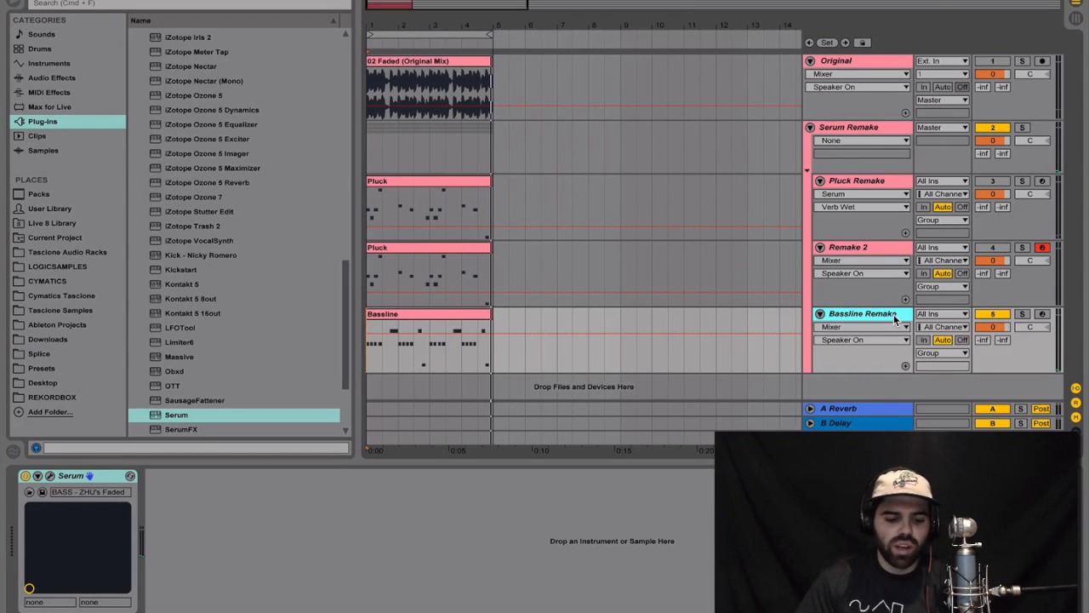
{"action": "key", "text": "super+shift+t"}
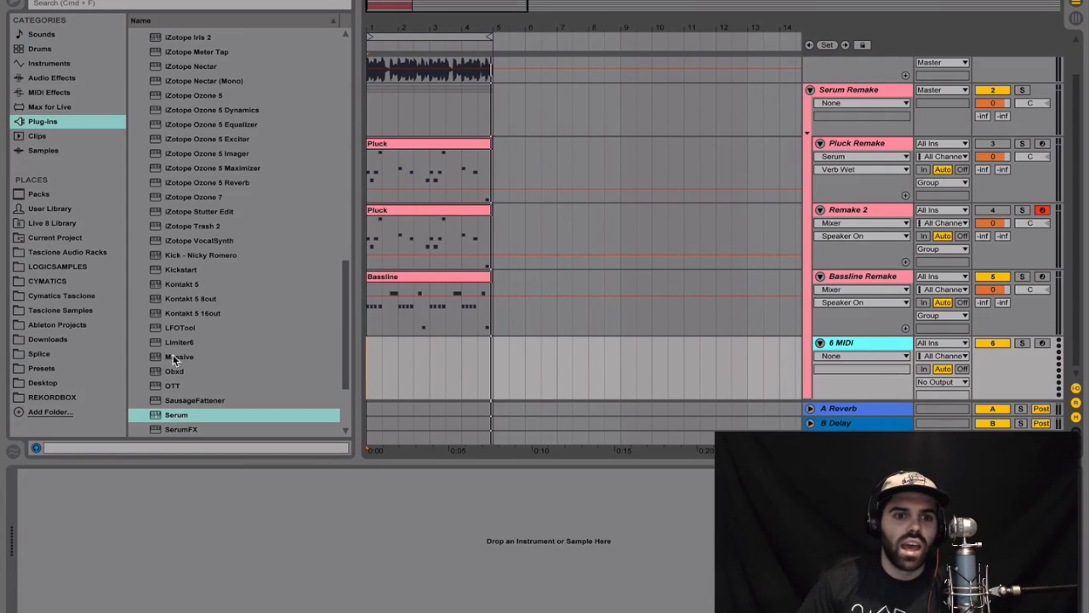
{"action": "left_click", "coordinate": [181, 420]}
{"action": "double_click", "coordinate": [184, 421]}
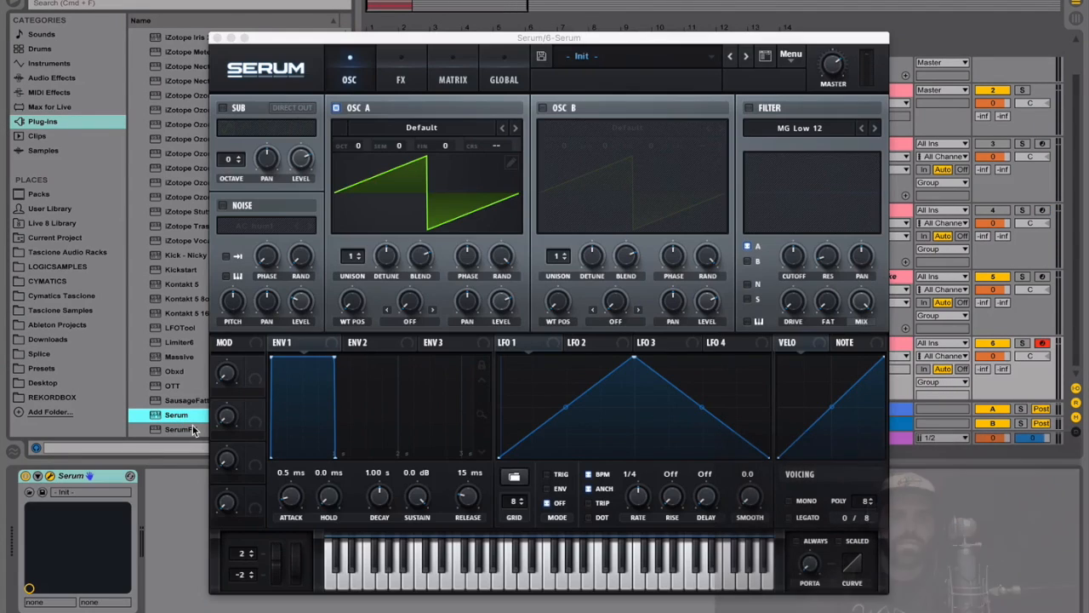
{"action": "left_click", "coordinate": [217, 38]}
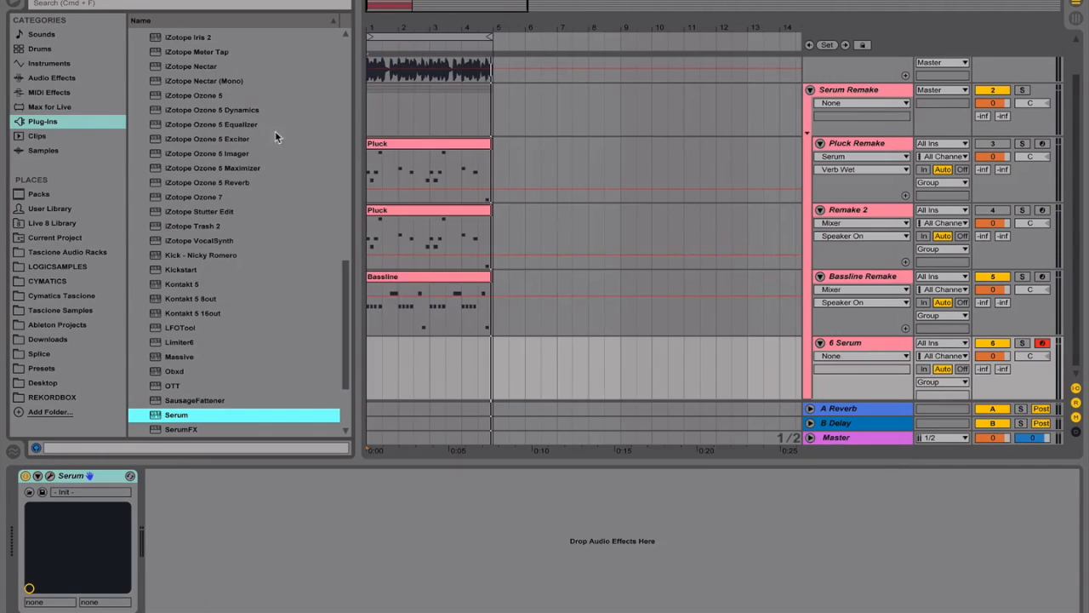
Copy the Bassline clip from the Bassline Remake track onto the new Serum track, mute the Bassline Remake track and start playback.
{"action": "left_click", "coordinate": [412, 278]}
{"action": "left_click_drag", "start_coordinate": [413, 278], "coordinate": [415, 360]}
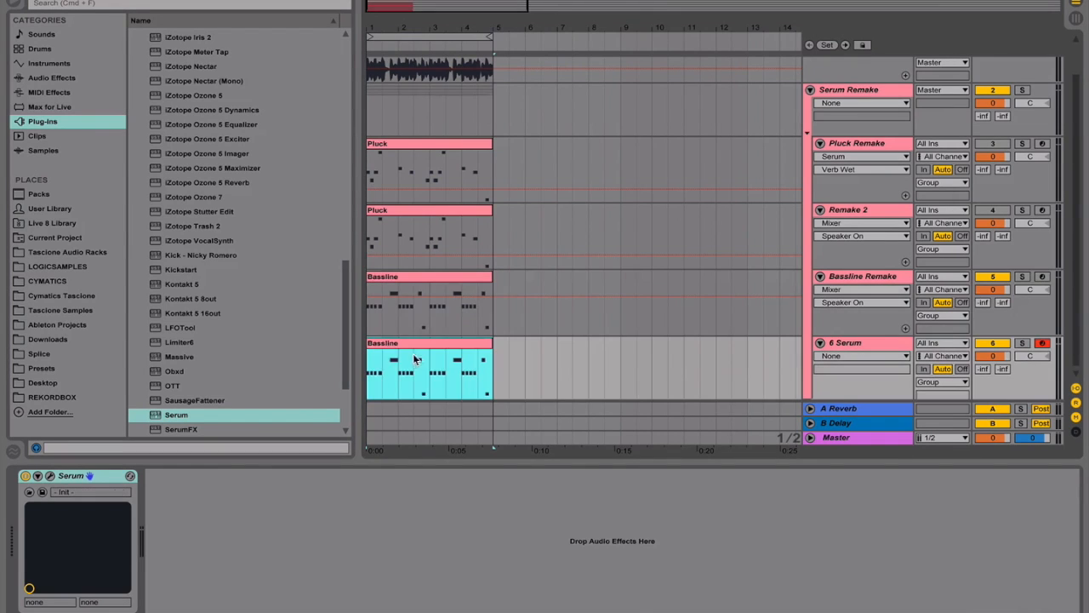
{"action": "left_click", "coordinate": [371, 365]}
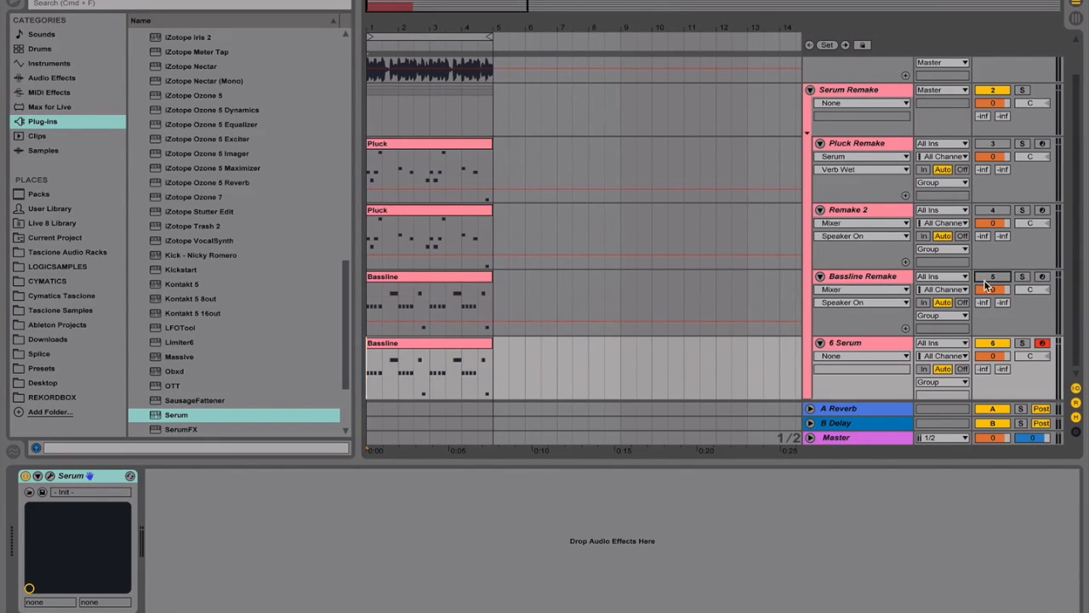
{"action": "key", "text": "space"}
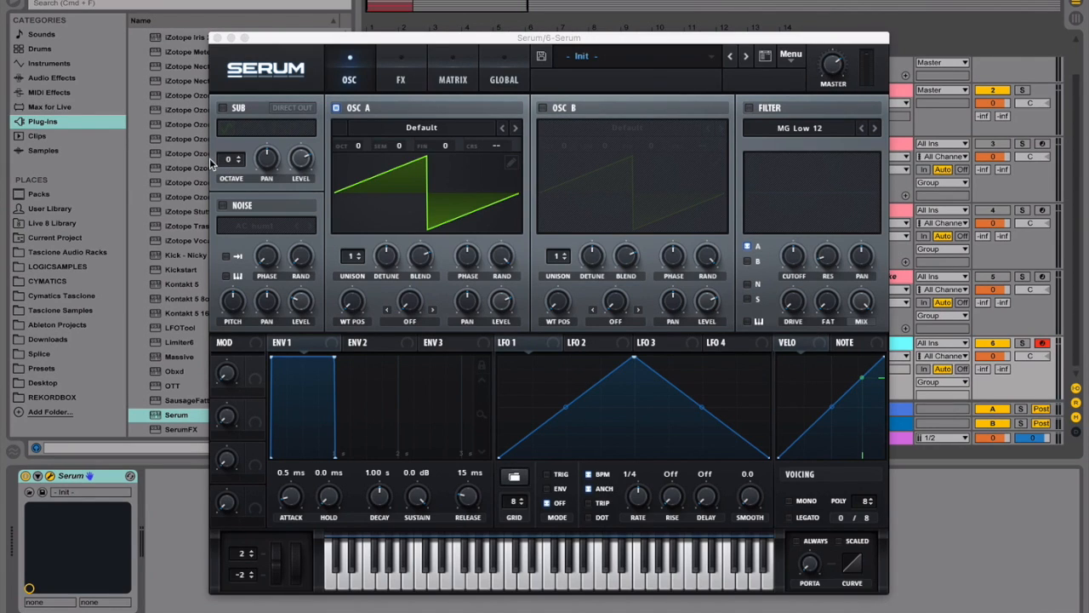
Enable the sub oscillator with Direct Out, choose its second, rounded waveform, set its octave to -1 and compare the sound without it.
{"action": "left_click", "coordinate": [223, 108]}
{"action": "left_click", "coordinate": [284, 109]}
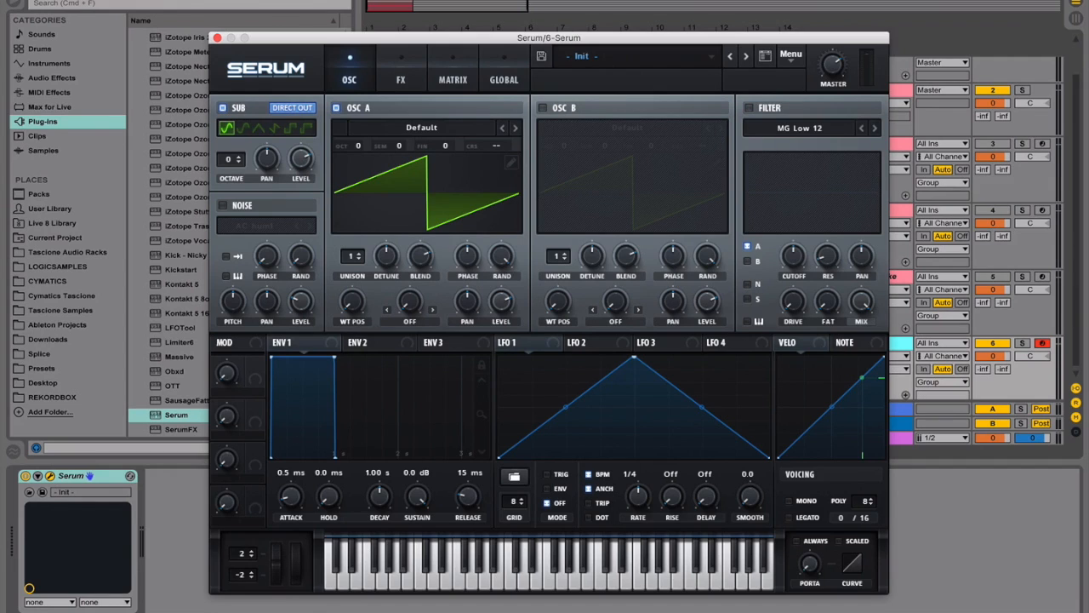
{"action": "left_click", "coordinate": [411, 88]}
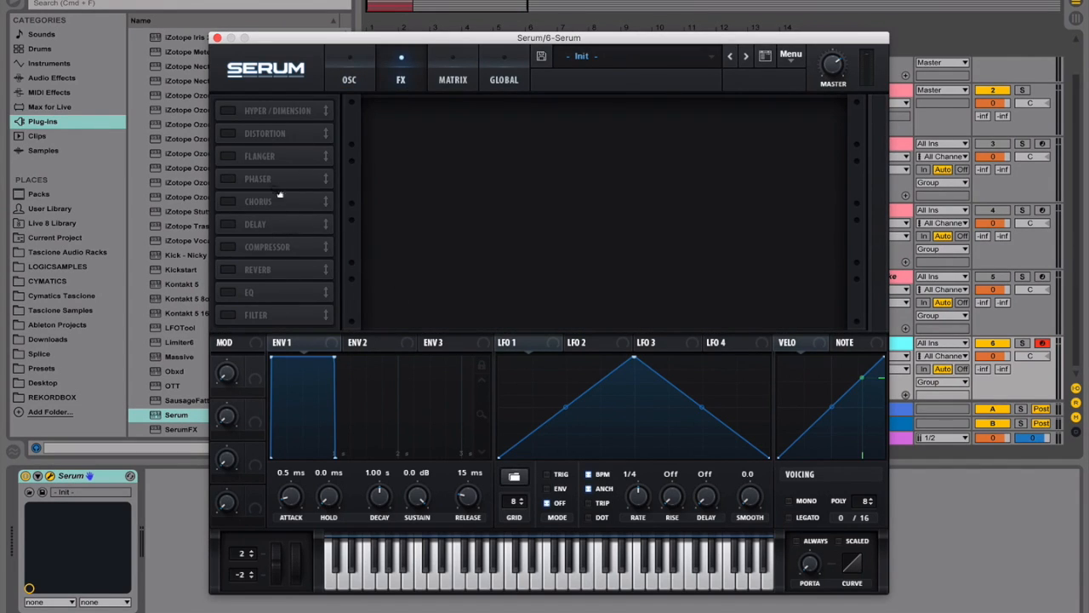
{"action": "left_click", "coordinate": [349, 79]}
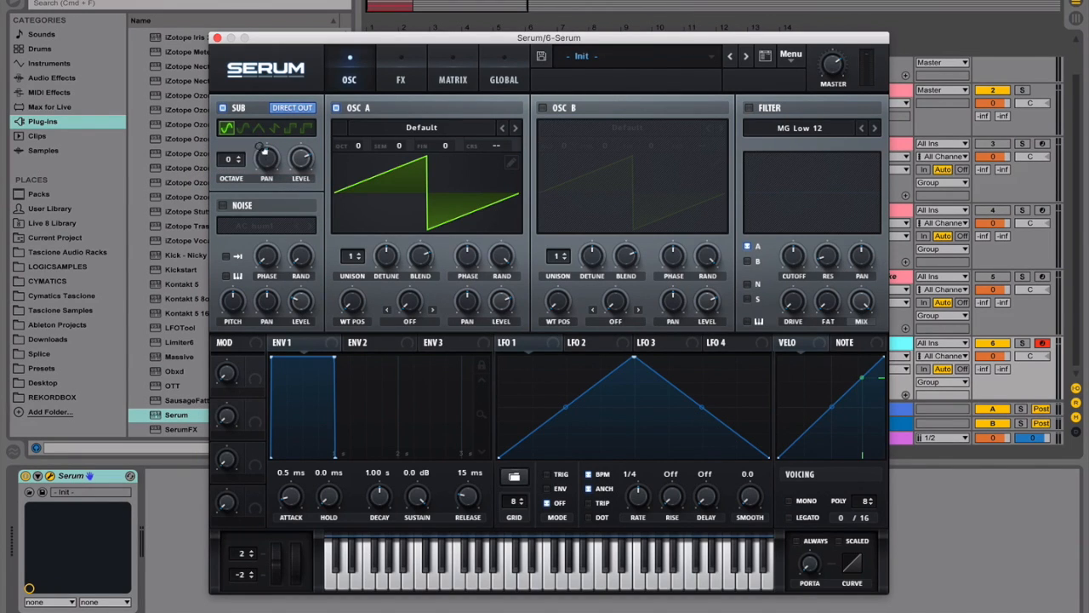
{"action": "left_click", "coordinate": [250, 132]}
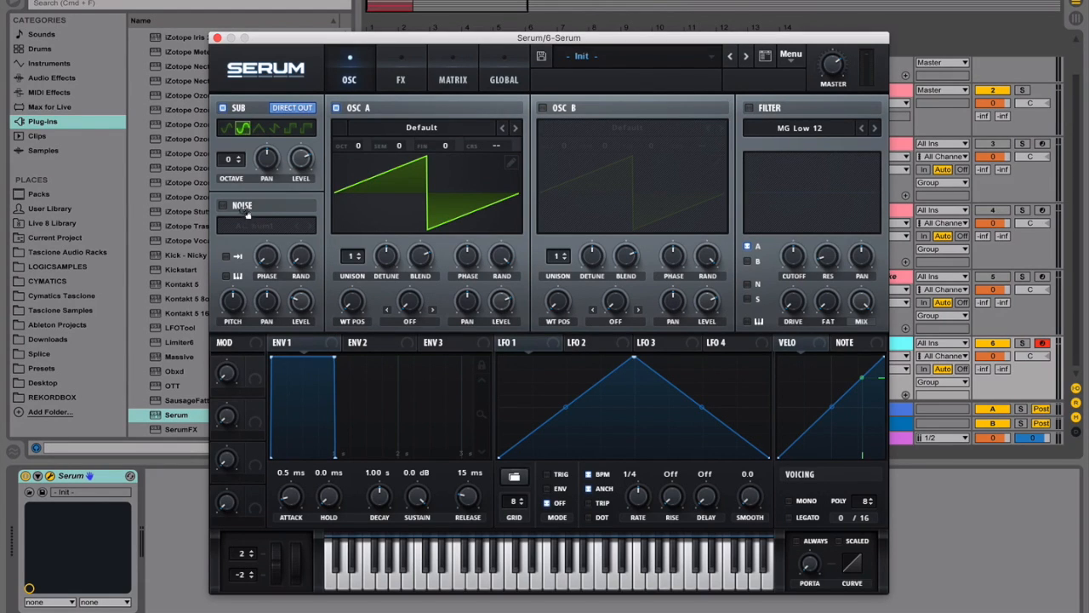
{"action": "left_click_drag", "start_coordinate": [235, 162], "coordinate": [234, 170]}
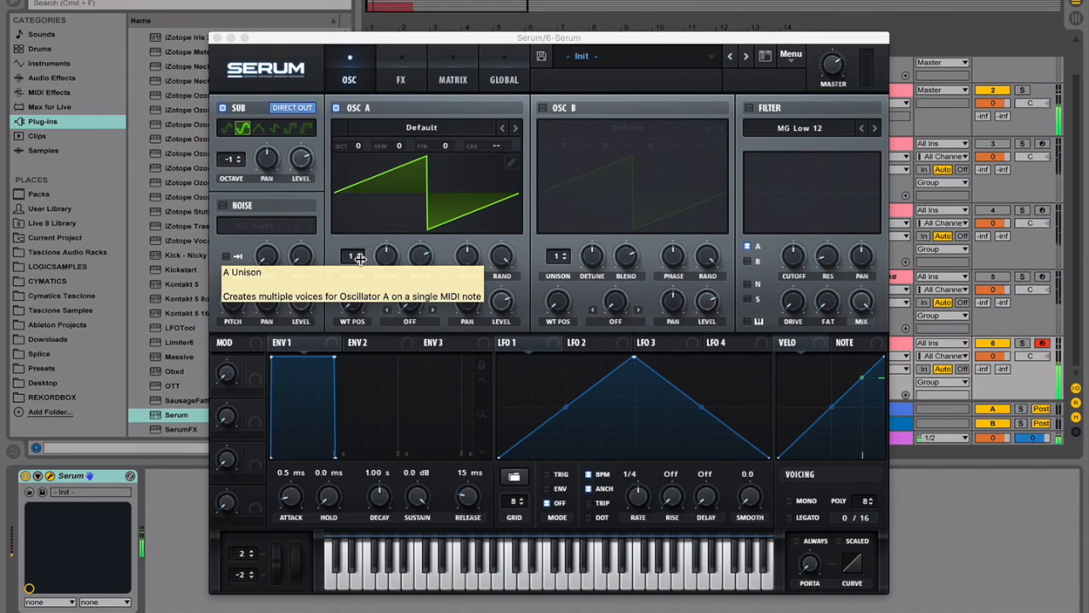
{"action": "left_click", "coordinate": [224, 109]}
{"action": "left_click", "coordinate": [224, 109]}
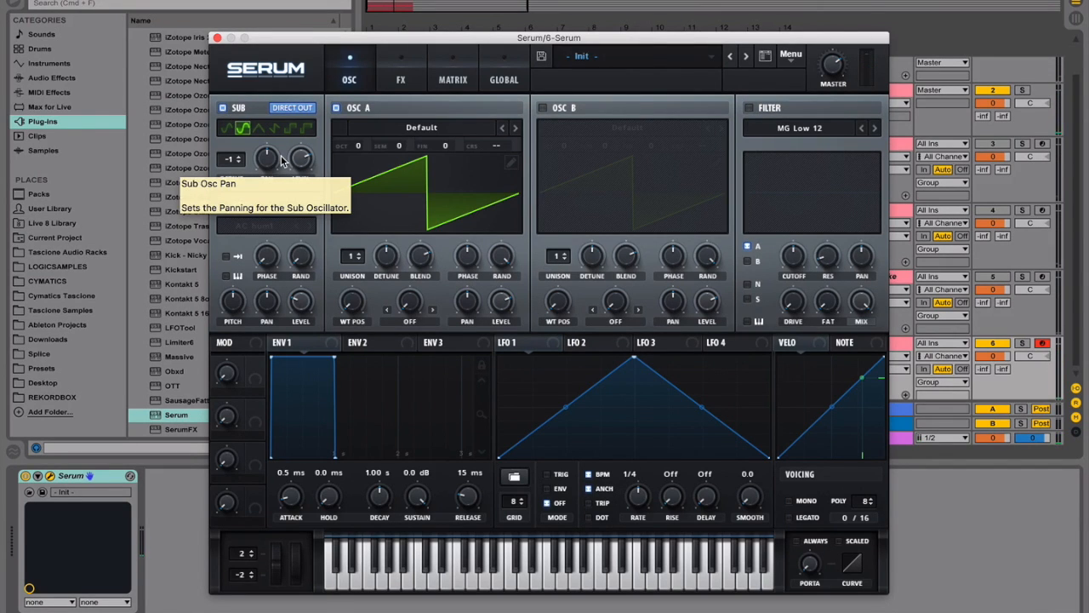
Load the Analog wavetable SawRounded in OSC A and set its octave to -1.
{"action": "left_click", "coordinate": [381, 127]}
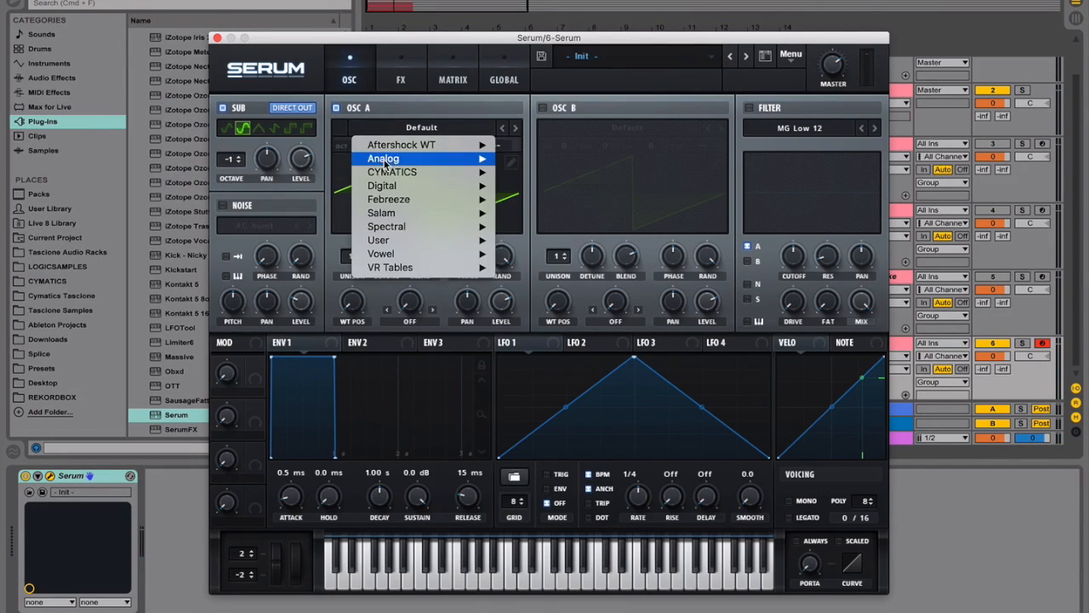
{"action": "mouse_move", "coordinate": [384, 159]}
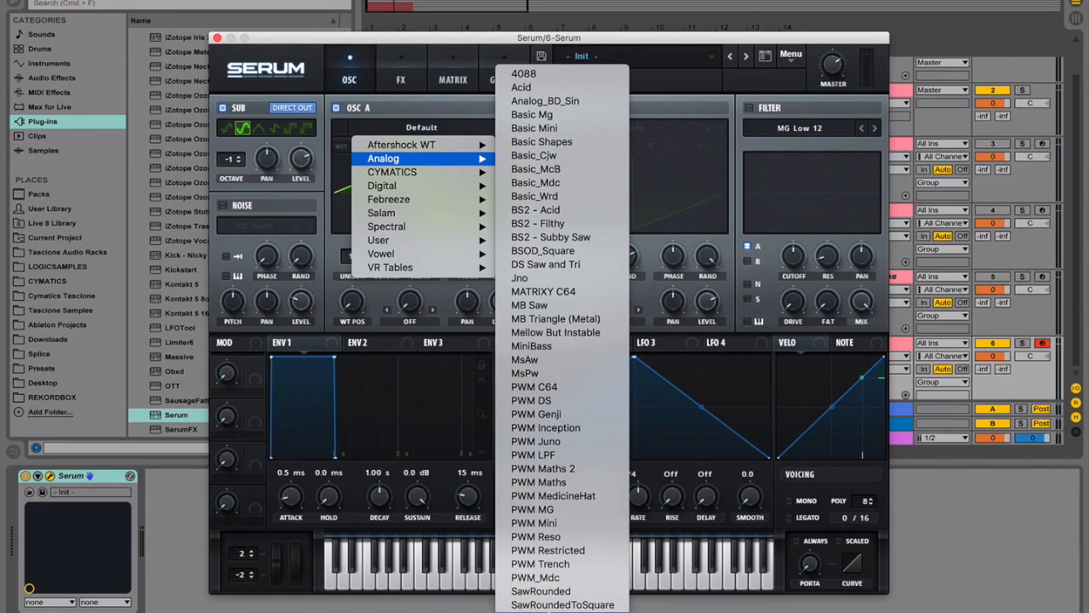
{"action": "left_click", "coordinate": [541, 592]}
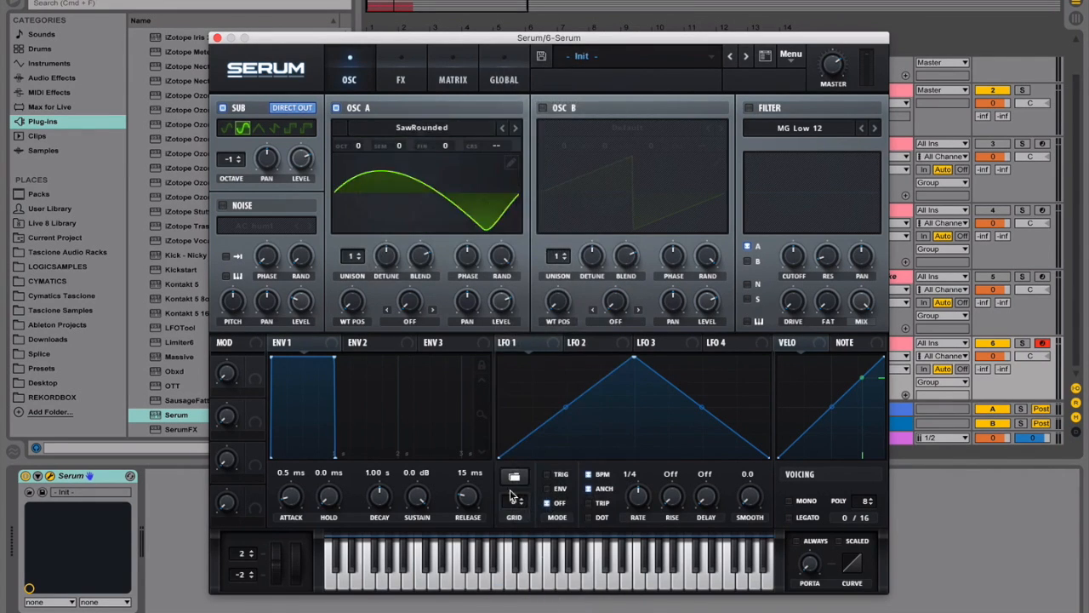
{"action": "left_click_drag", "start_coordinate": [356, 147], "coordinate": [358, 173]}
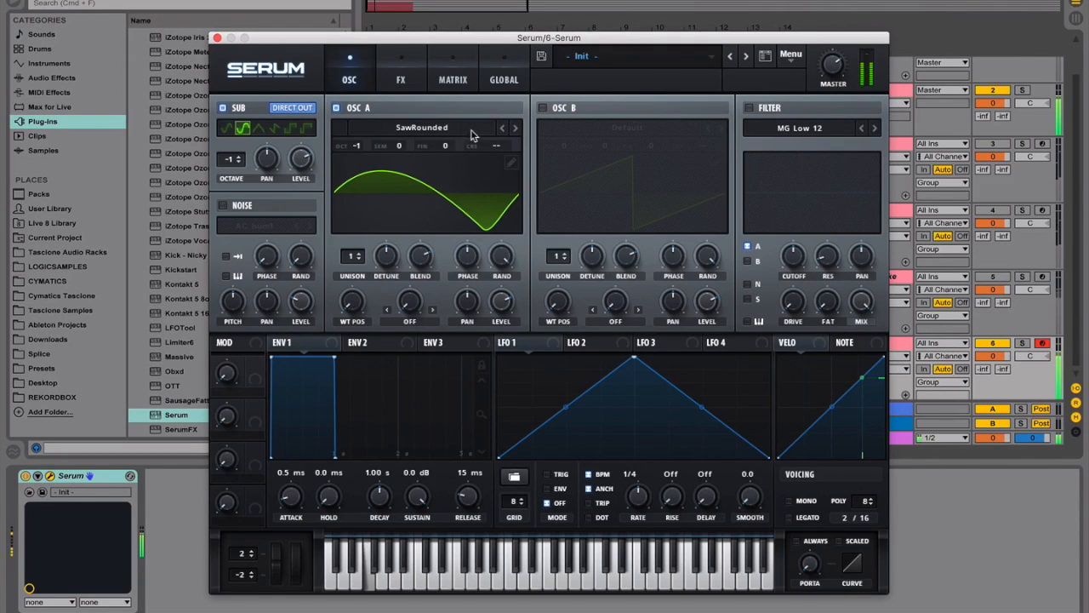
Enable OSC B and load the Analog wavetable SawRoundedToSquare in it.
{"action": "left_click", "coordinate": [544, 108]}
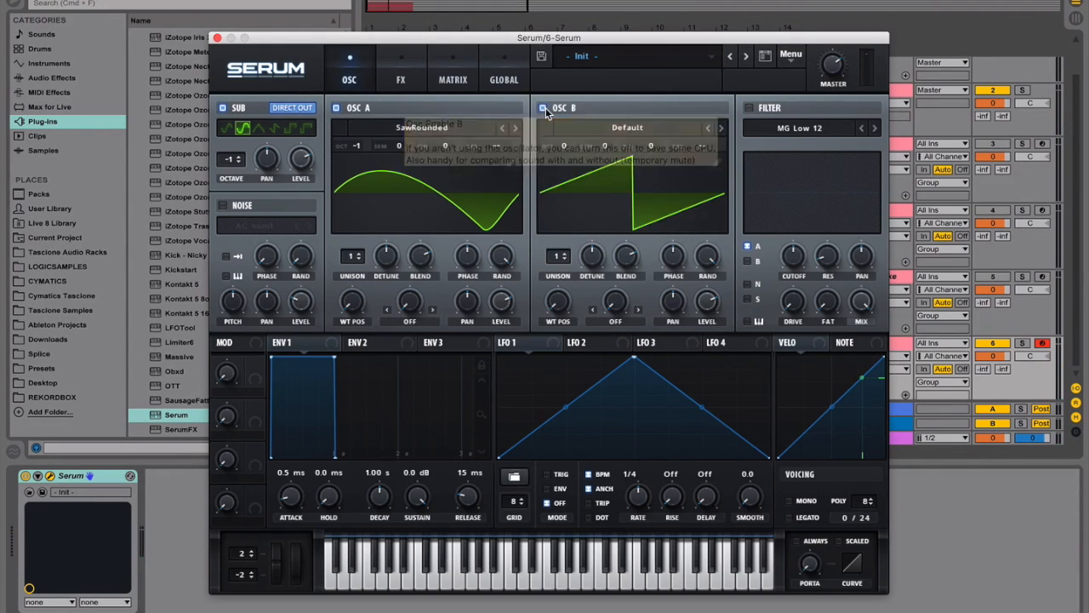
{"action": "left_click", "coordinate": [624, 127]}
{"action": "mouse_move", "coordinate": [625, 160]}
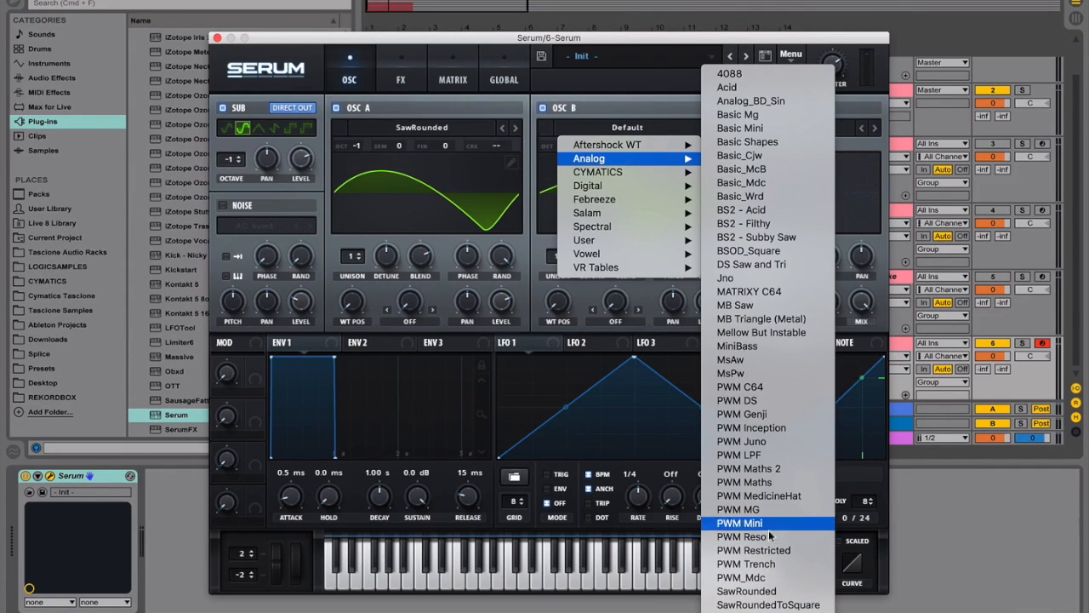
{"action": "left_click", "coordinate": [769, 604]}
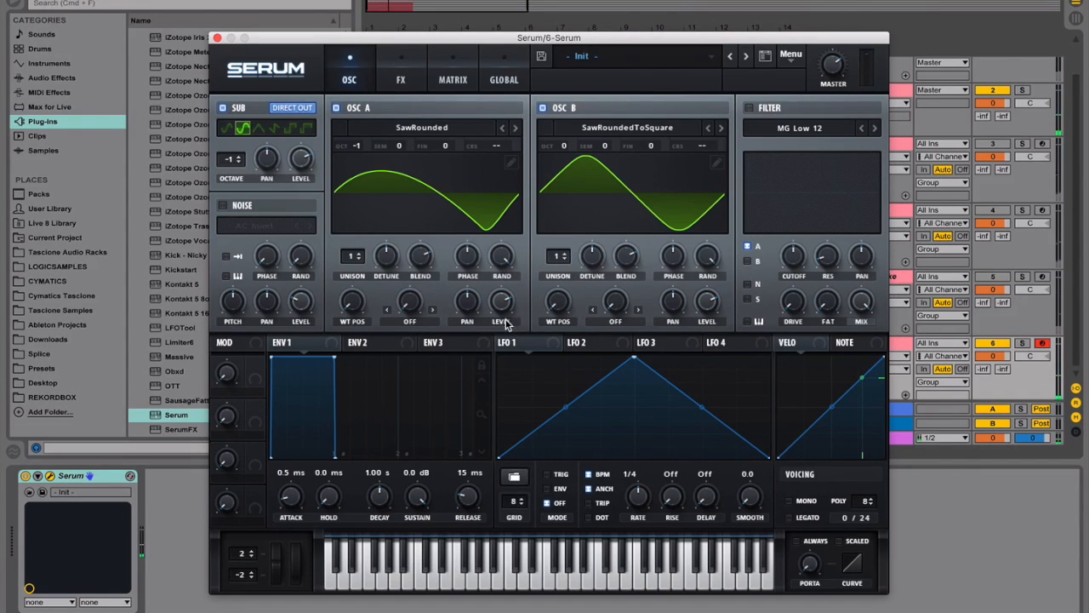
Set OSC A to 3 unison voices with a detune of about 0.14 and turn its blend up.
{"action": "left_click_drag", "start_coordinate": [357, 260], "coordinate": [360, 243]}
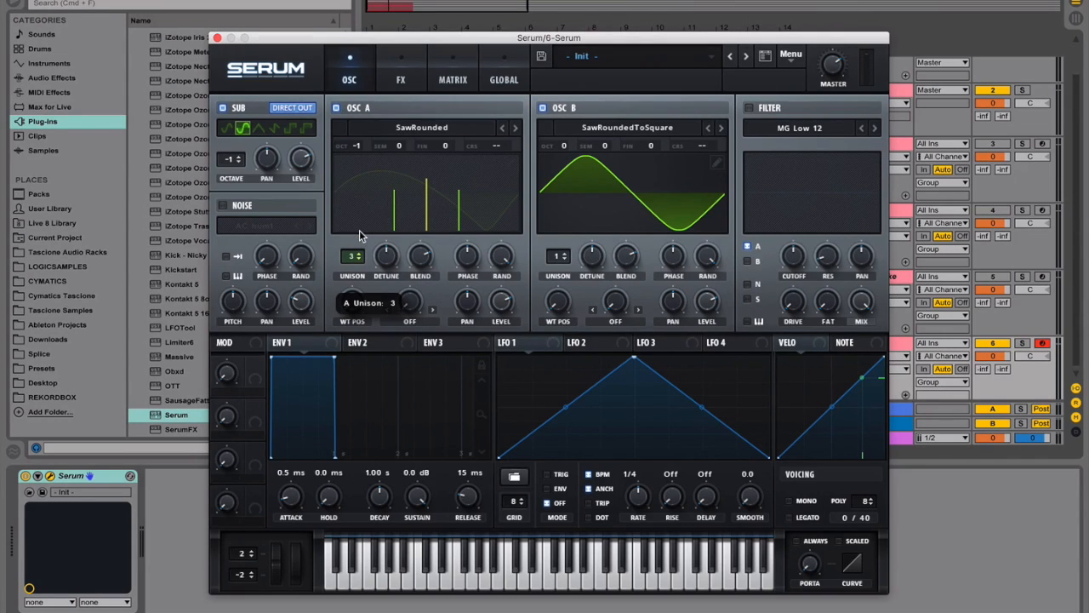
{"action": "left_click_drag", "start_coordinate": [389, 260], "coordinate": [390, 288]}
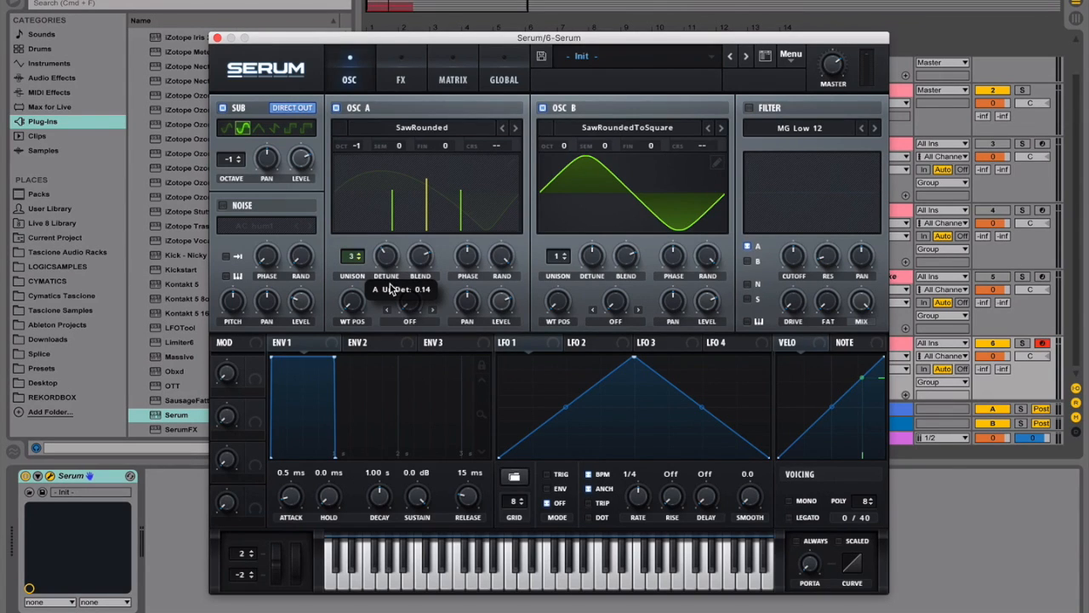
{"action": "left_click", "coordinate": [387, 270]}
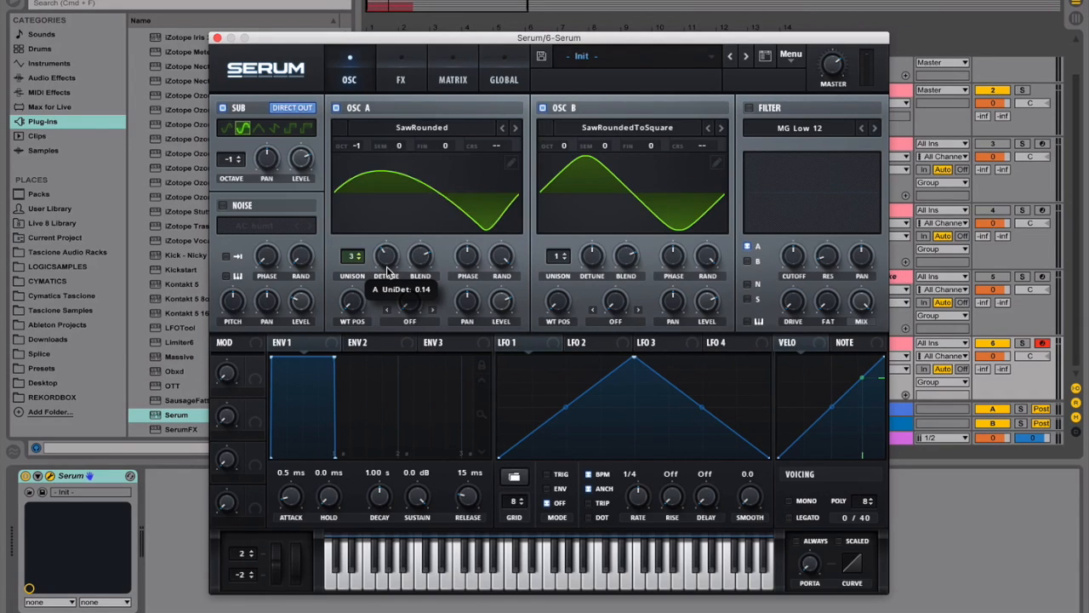
{"action": "mouse_move", "coordinate": [387, 271]}
{"action": "left_mouse_down"}
{"action": "mouse_move", "coordinate": [390, 295]}
{"action": "mouse_move", "coordinate": [386, 252]}
{"action": "mouse_move", "coordinate": [418, 257]}
{"action": "mouse_move", "coordinate": [417, 217]}
{"action": "mouse_move", "coordinate": [406, 214]}
{"action": "mouse_move", "coordinate": [414, 267]}
{"action": "mouse_move", "coordinate": [421, 261]}
{"action": "left_mouse_up"}
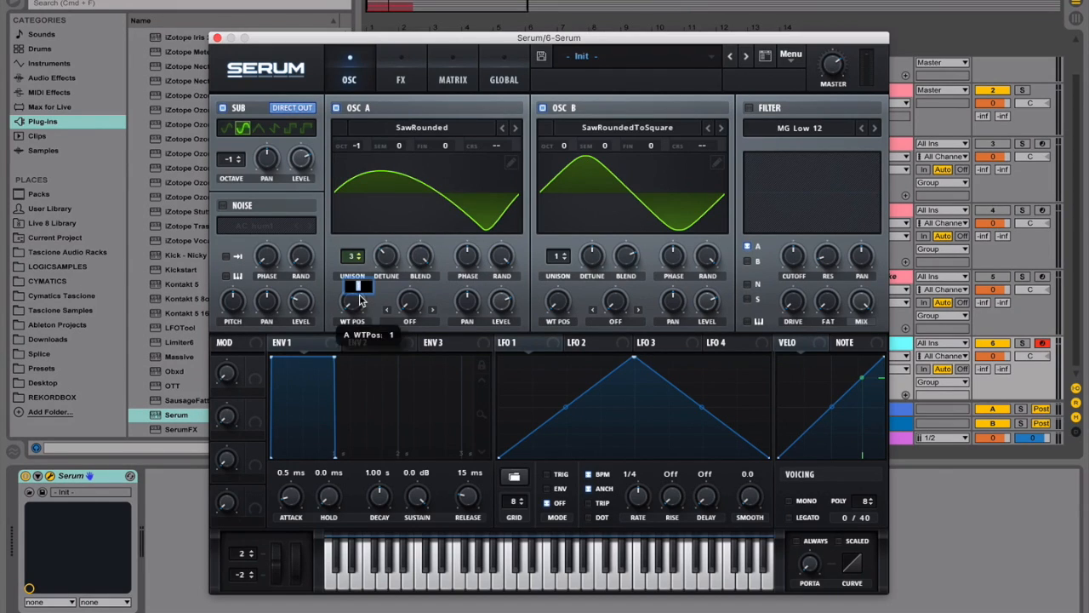
Raise OSC A's wavetable position for a sharper saw shape, and set its warp mode to FM (from B) with a small warp amount.
{"action": "left_click_drag", "start_coordinate": [359, 293], "coordinate": [360, 281]}
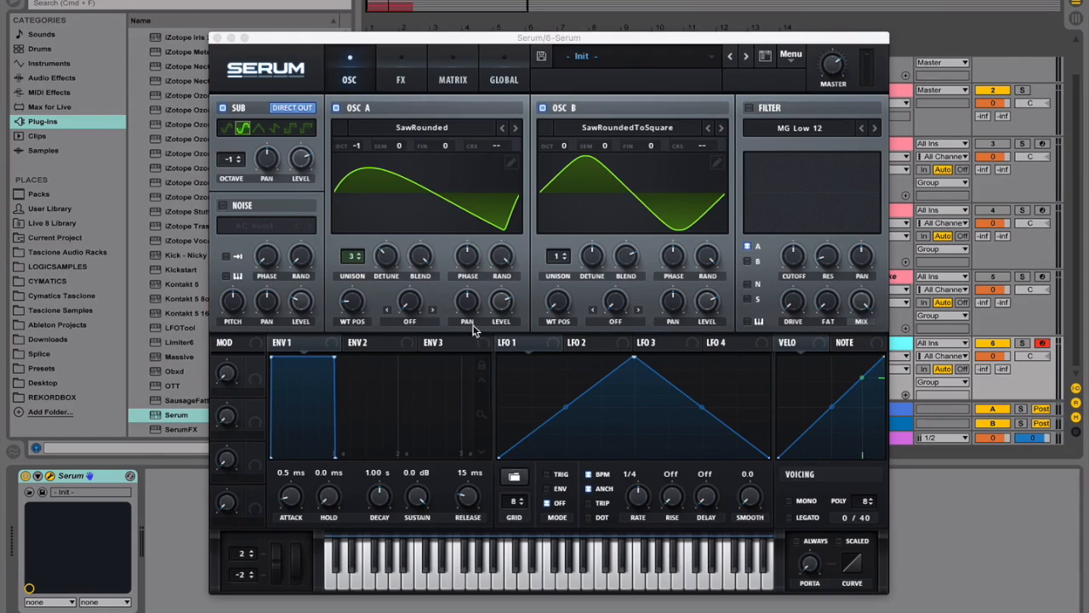
{"action": "left_click", "coordinate": [406, 322]}
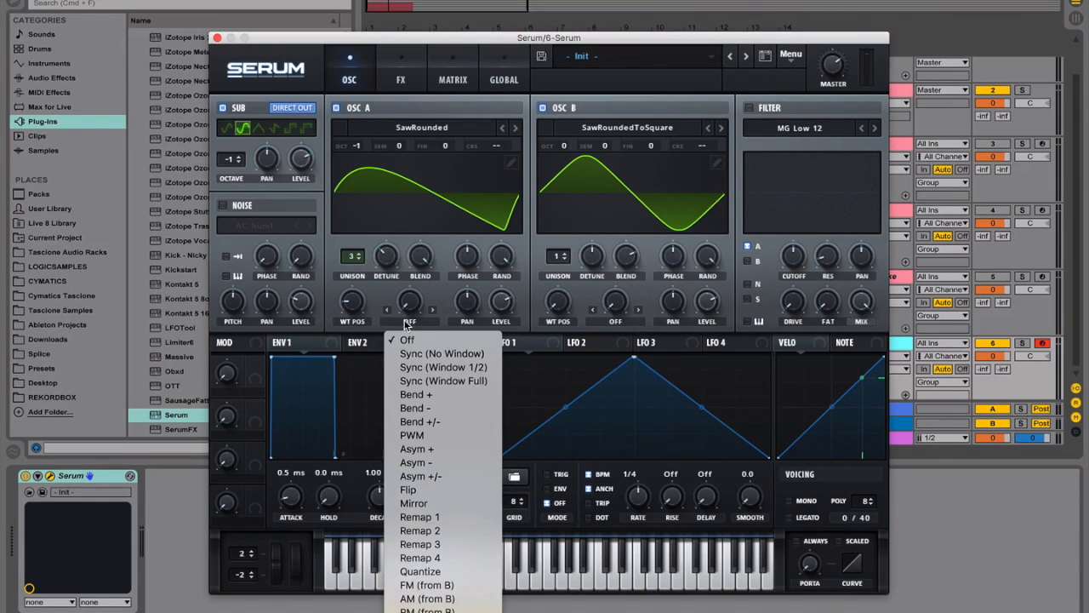
{"action": "left_click", "coordinate": [426, 584]}
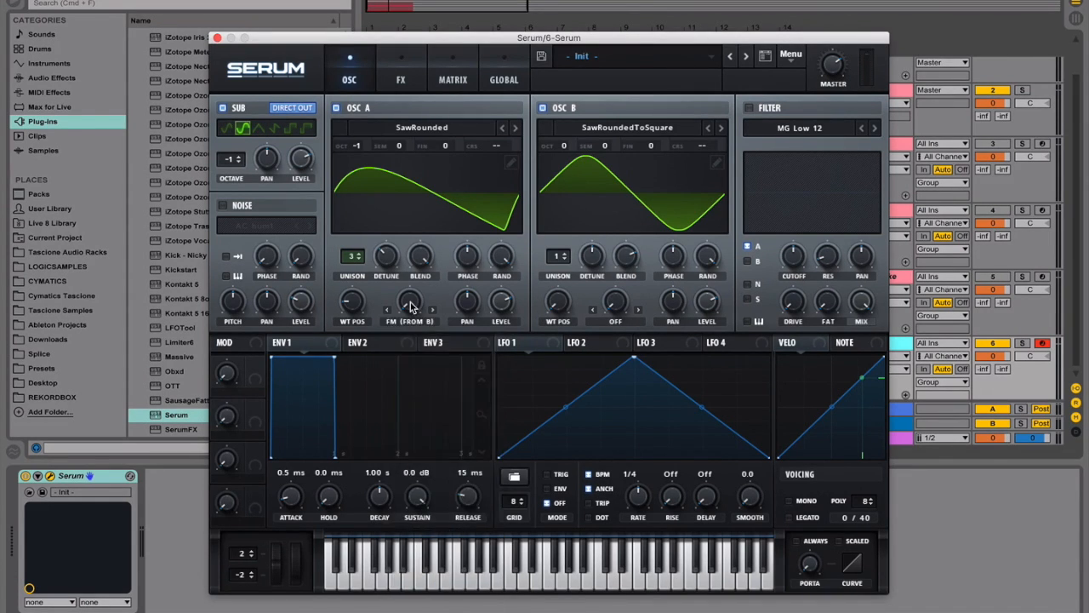
{"action": "left_click_drag", "start_coordinate": [409, 302], "coordinate": [408, 289]}
Raise OSC B's wavetable position to a rounded square shape, and lower the oscillator levels, with OSC A at about 44%.
{"action": "left_click_drag", "start_coordinate": [567, 311], "coordinate": [567, 290]}
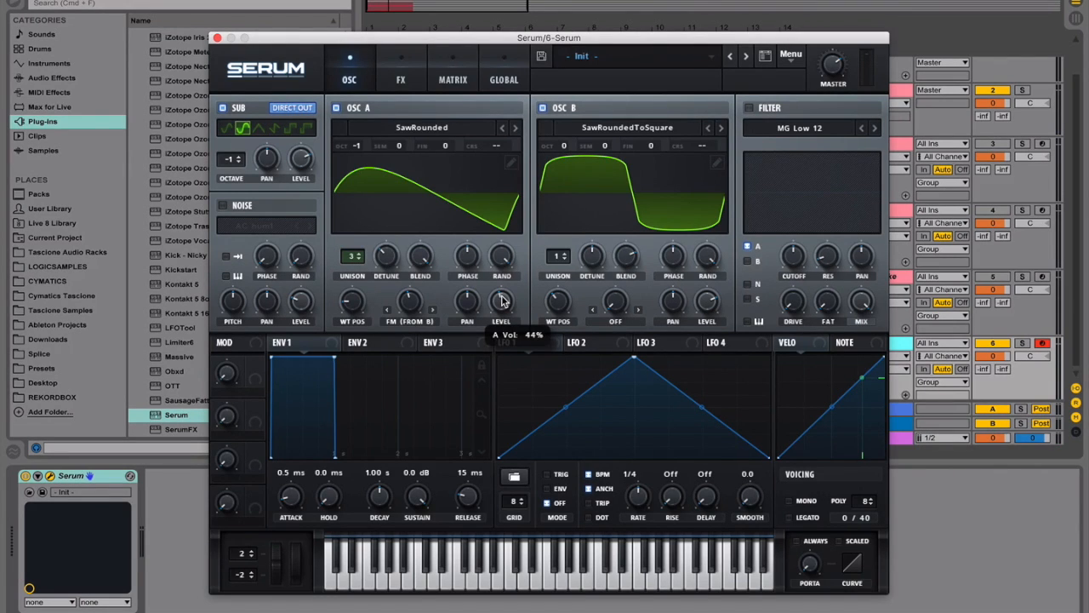
{"action": "left_click_drag", "start_coordinate": [706, 303], "coordinate": [700, 369]}
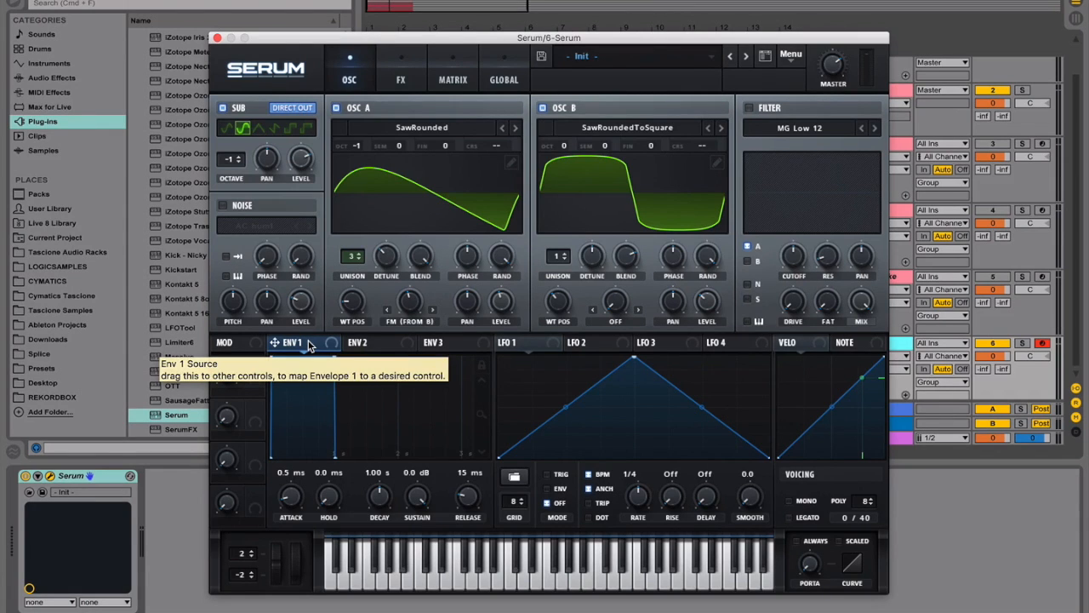
Set Envelope 1's attack to 24 ms and its release to 317 ms.
{"action": "double_click", "coordinate": [296, 476]}
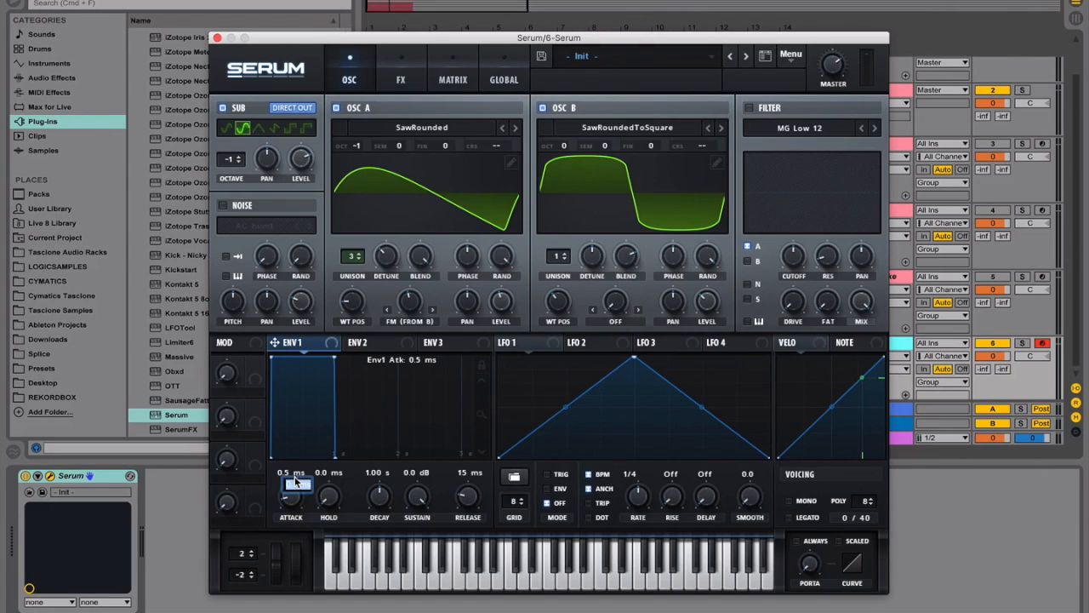
{"action": "type", "text": "24"}
{"action": "key", "text": "Return"}
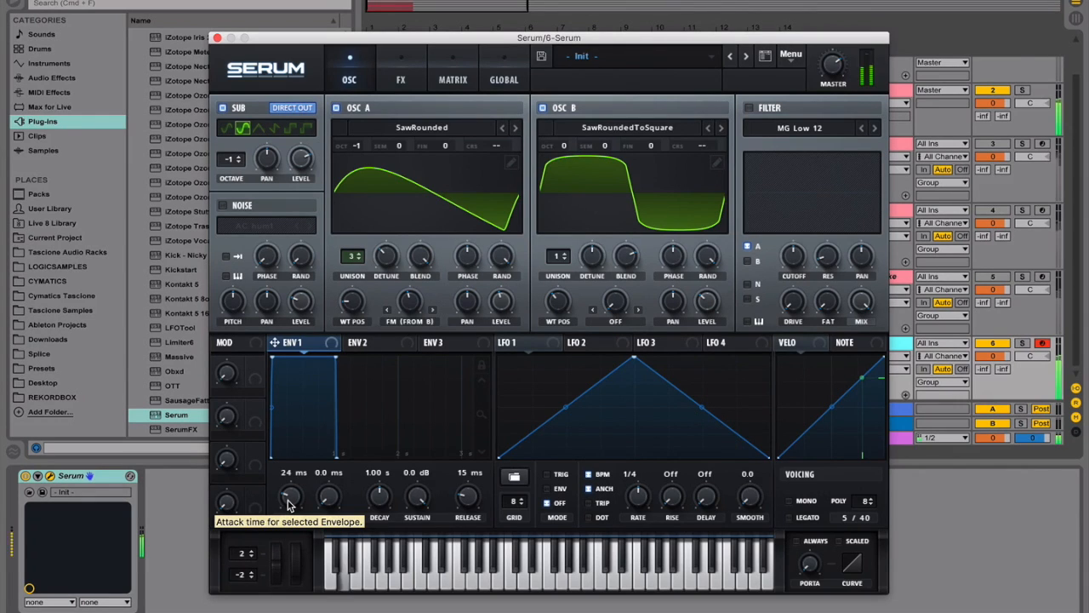
{"action": "left_click_drag", "start_coordinate": [288, 504], "coordinate": [473, 481]}
{"action": "double_click", "coordinate": [474, 479]}
{"action": "type", "text": "317"}
{"action": "key", "text": "Return"}
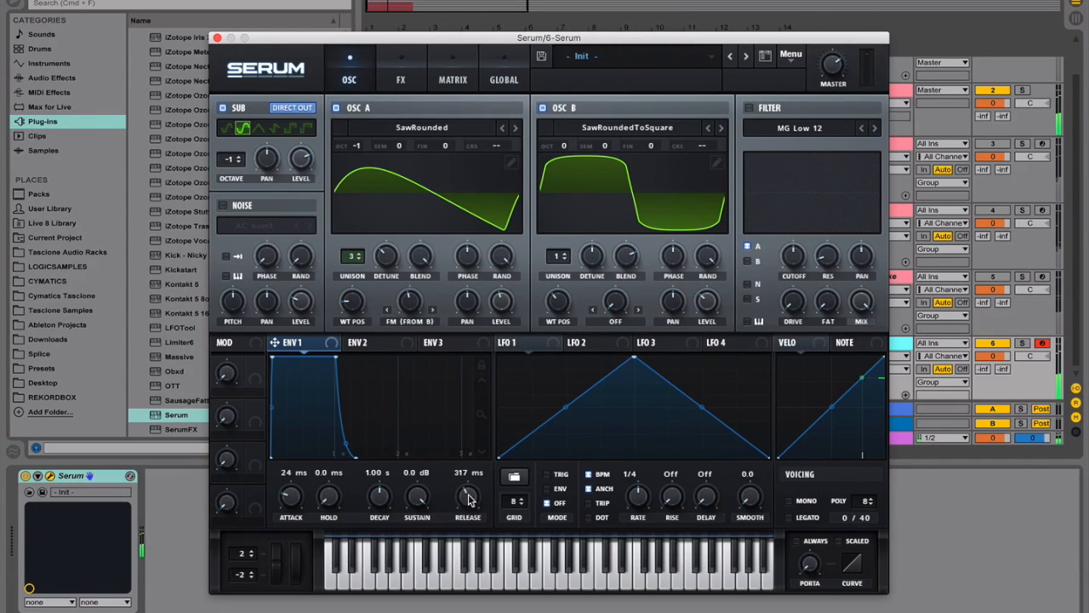
Set Envelope 1's decay to 586 ms, lower its sustain to about -17.8 dB and play back the result.
{"action": "double_click", "coordinate": [382, 477]}
{"action": "type", "text": "586"}
{"action": "key", "text": "Return"}
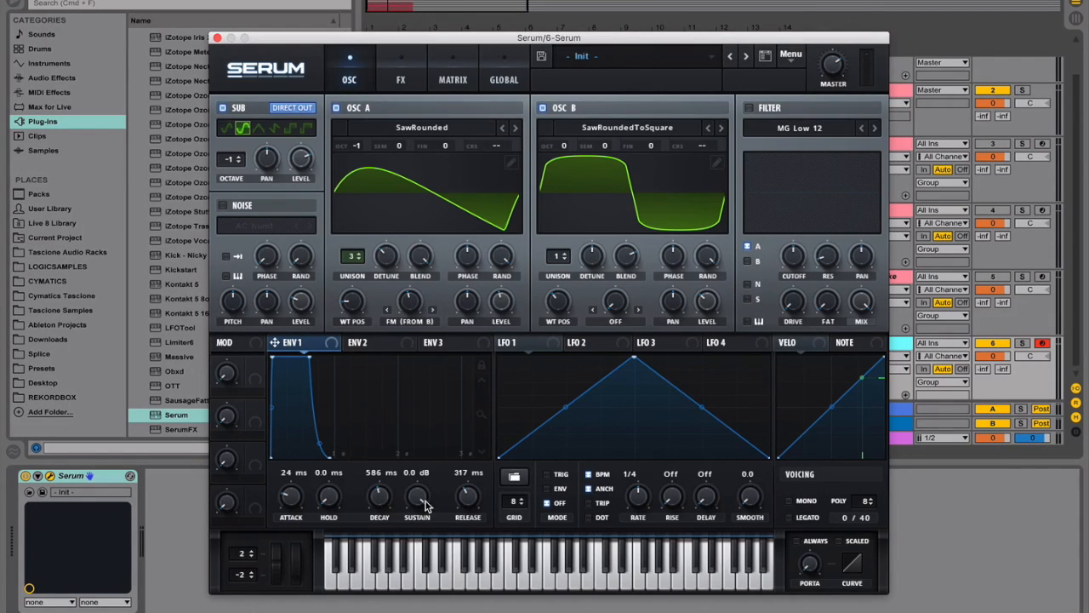
{"action": "left_click_drag", "start_coordinate": [426, 492], "coordinate": [412, 543]}
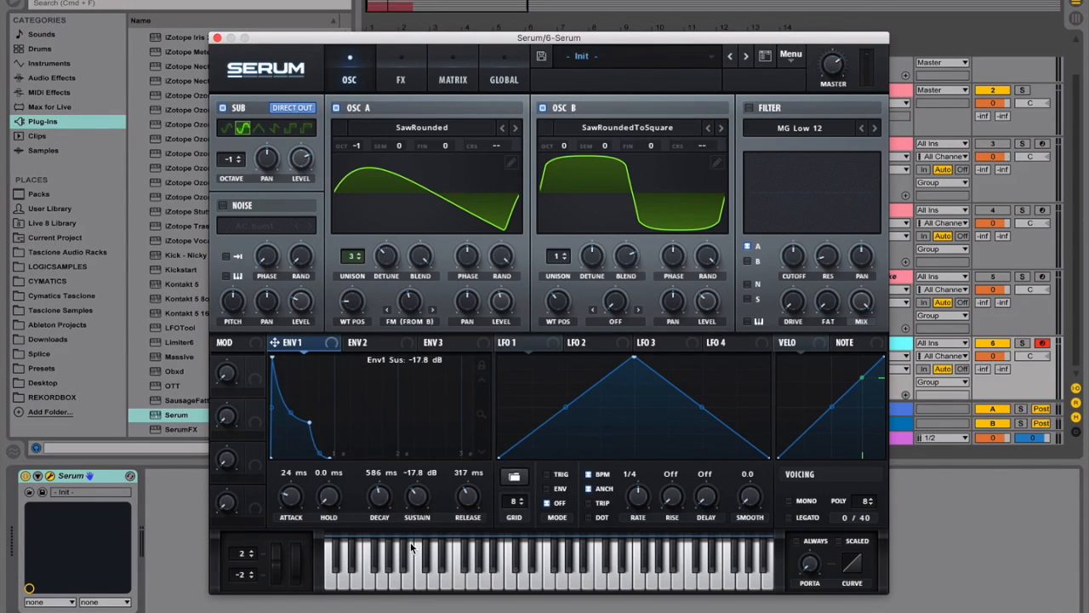
{"action": "key", "text": "space"}
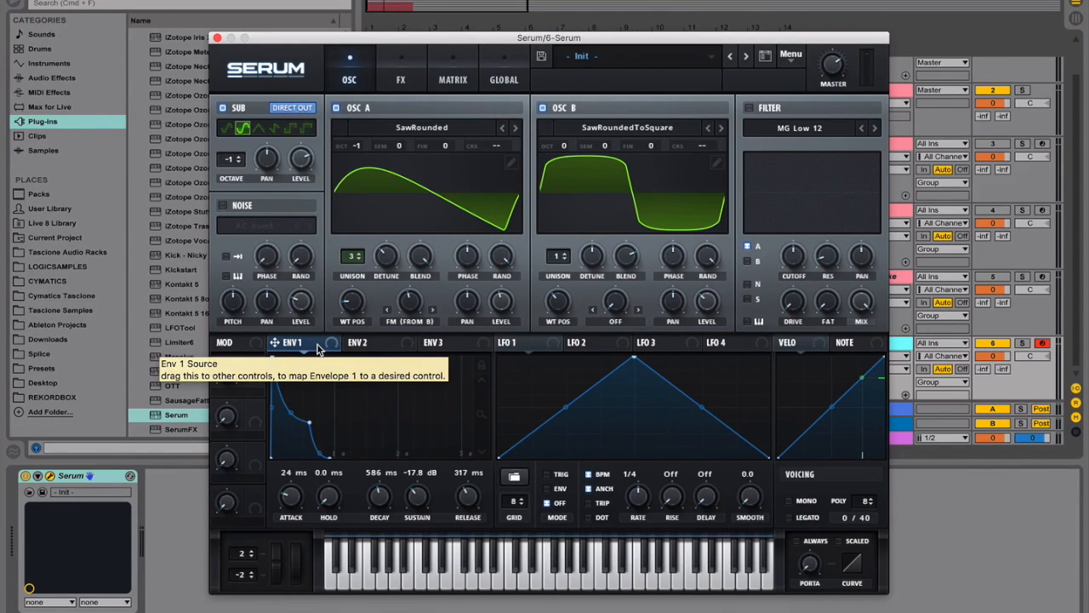
Assign Envelope 1 to OSC A's FM warp with an amount of about 12, and also to OSC B's wavetable position.
{"action": "left_click_drag", "start_coordinate": [320, 349], "coordinate": [404, 321]}
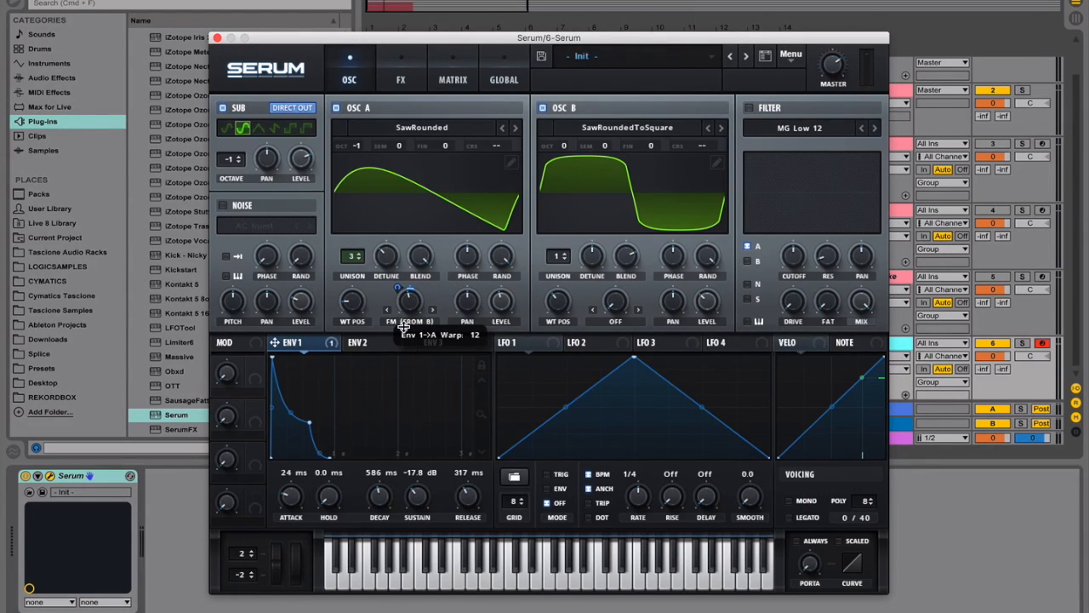
{"action": "left_click_drag", "start_coordinate": [403, 328], "coordinate": [403, 329]}
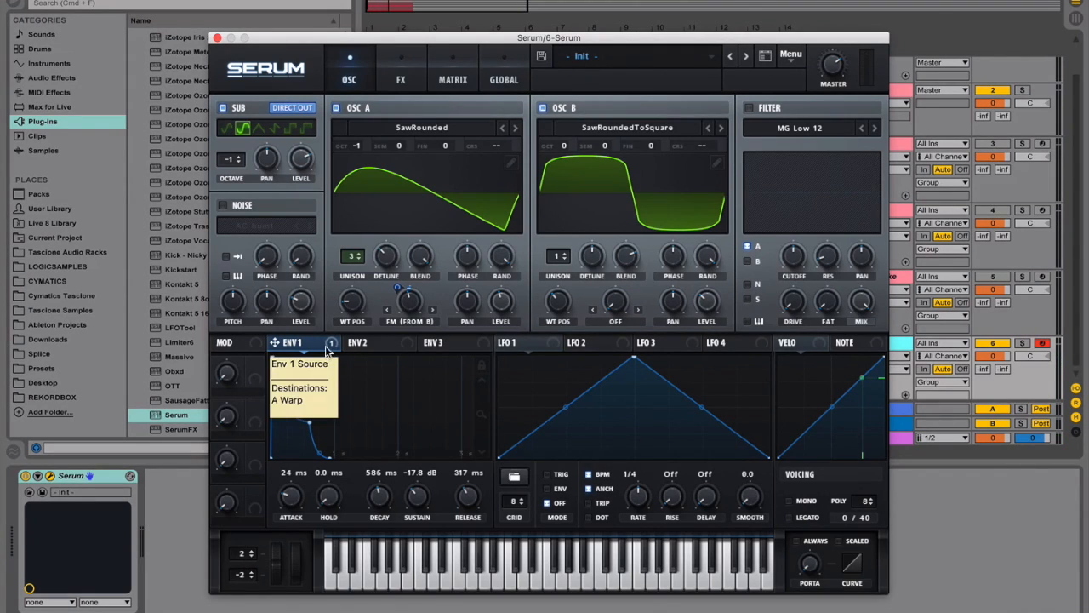
{"action": "left_click_drag", "start_coordinate": [336, 347], "coordinate": [548, 320]}
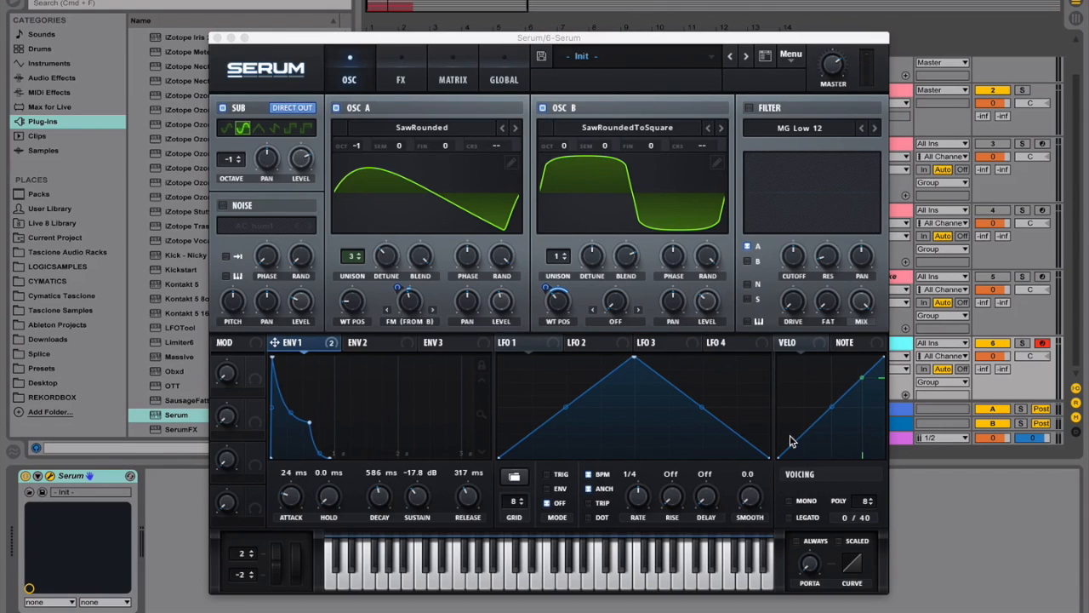
Switch the patch's voicing to Mono.
{"action": "left_click", "coordinate": [793, 502]}
{"action": "left_click", "coordinate": [791, 502]}
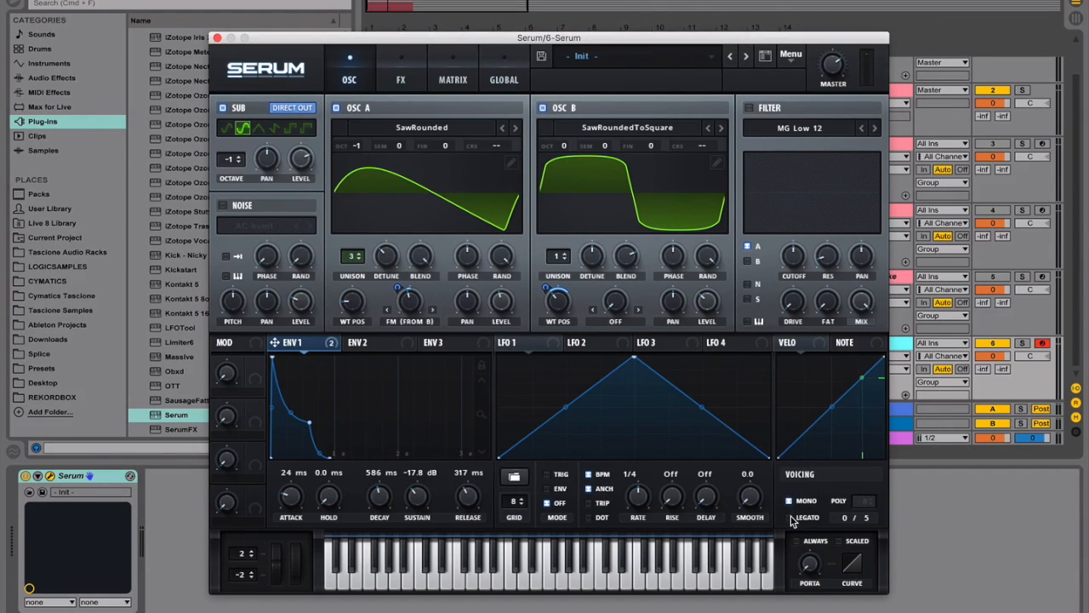
Turn on Legato for the mono voicing and play back the bass.
{"action": "left_click", "coordinate": [790, 517]}
{"action": "left_click_drag", "start_coordinate": [814, 563], "coordinate": [814, 502]}
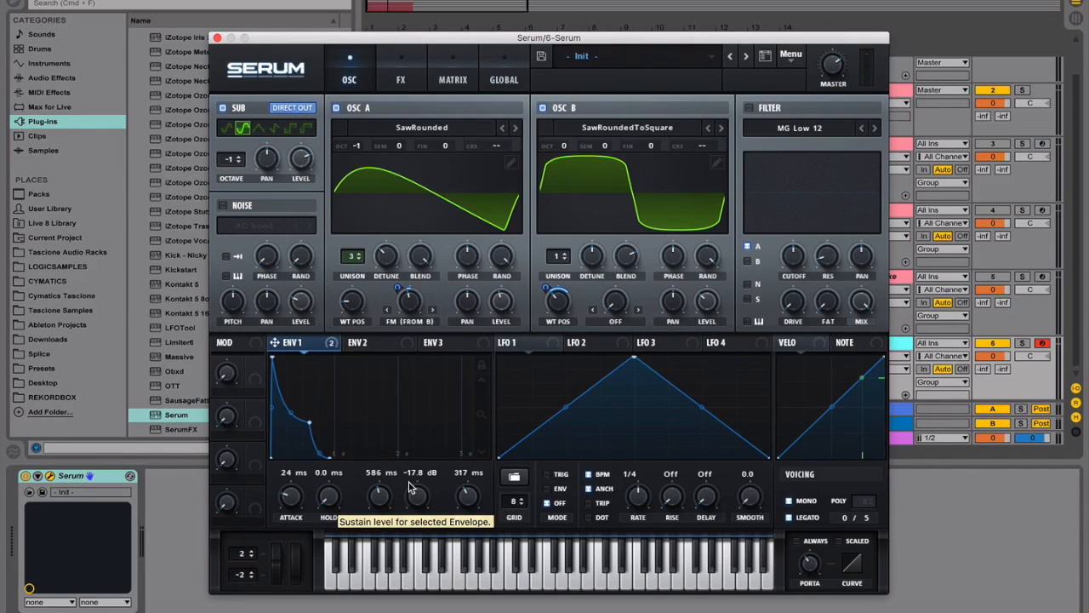
{"action": "left_click", "coordinate": [789, 501]}
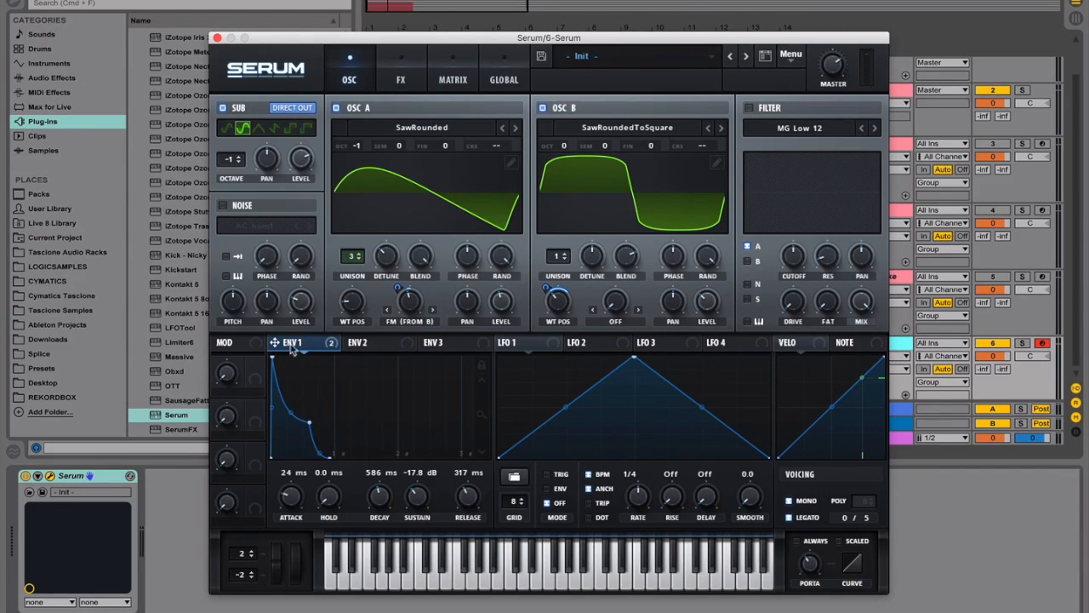
{"action": "mouse_move", "coordinate": [297, 348]}
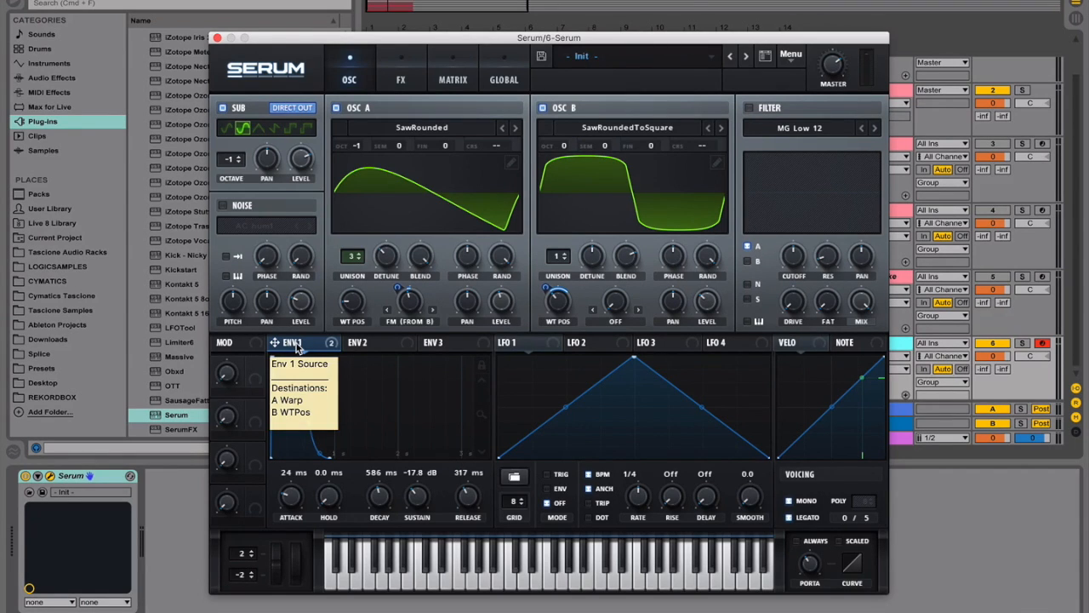
{"action": "mouse_move", "coordinate": [817, 564]}
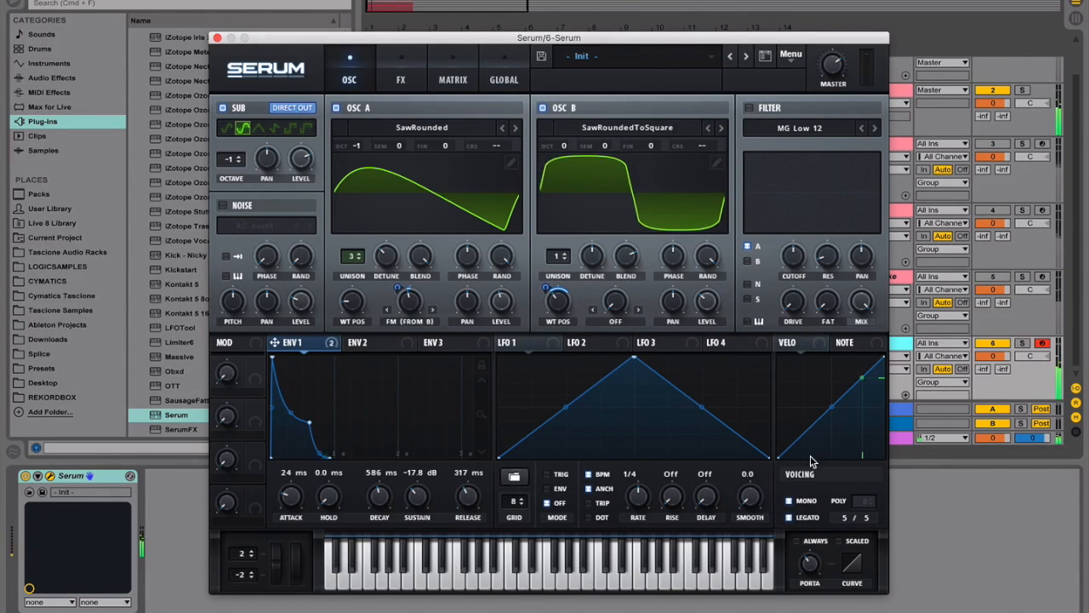
Enable the filter, route OSC B into it as well and set the filter type to German LP.
{"action": "left_click", "coordinate": [747, 109]}
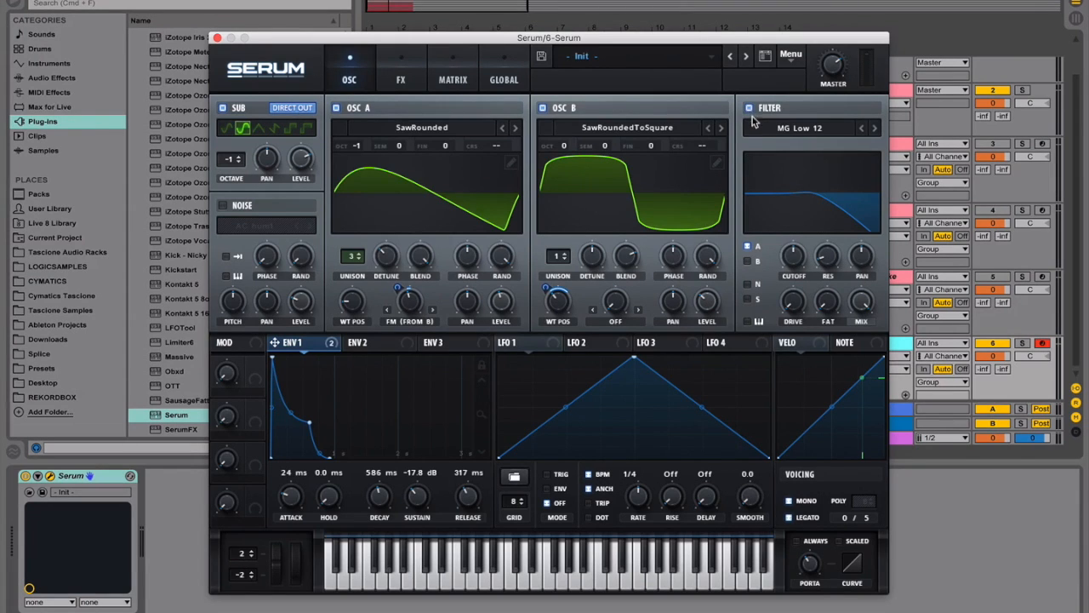
{"action": "left_click", "coordinate": [748, 261]}
{"action": "left_click", "coordinate": [815, 129]}
{"action": "mouse_move", "coordinate": [774, 184]}
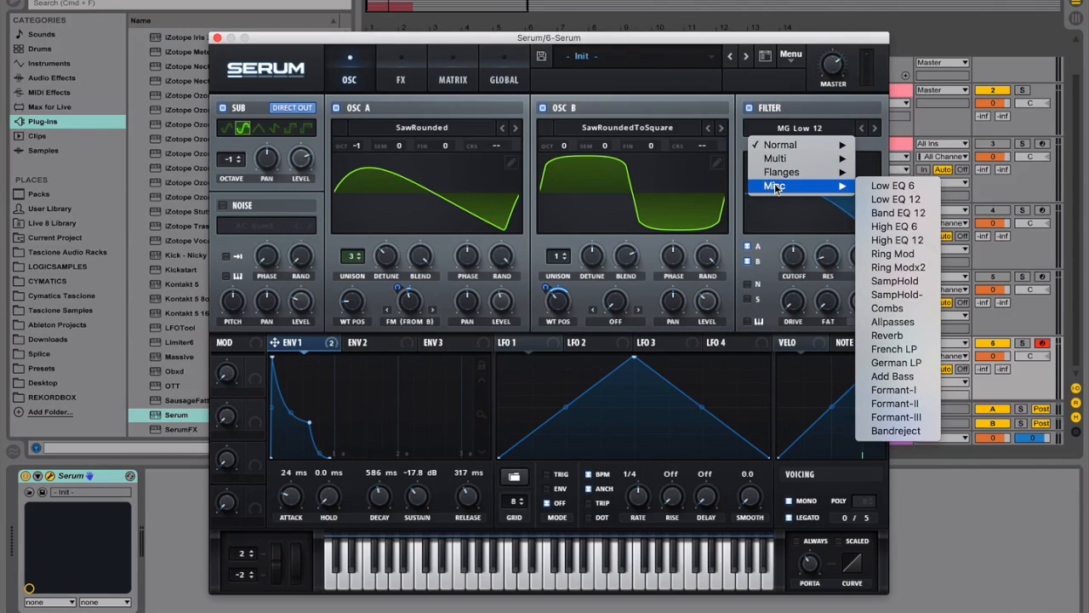
{"action": "left_click", "coordinate": [882, 363]}
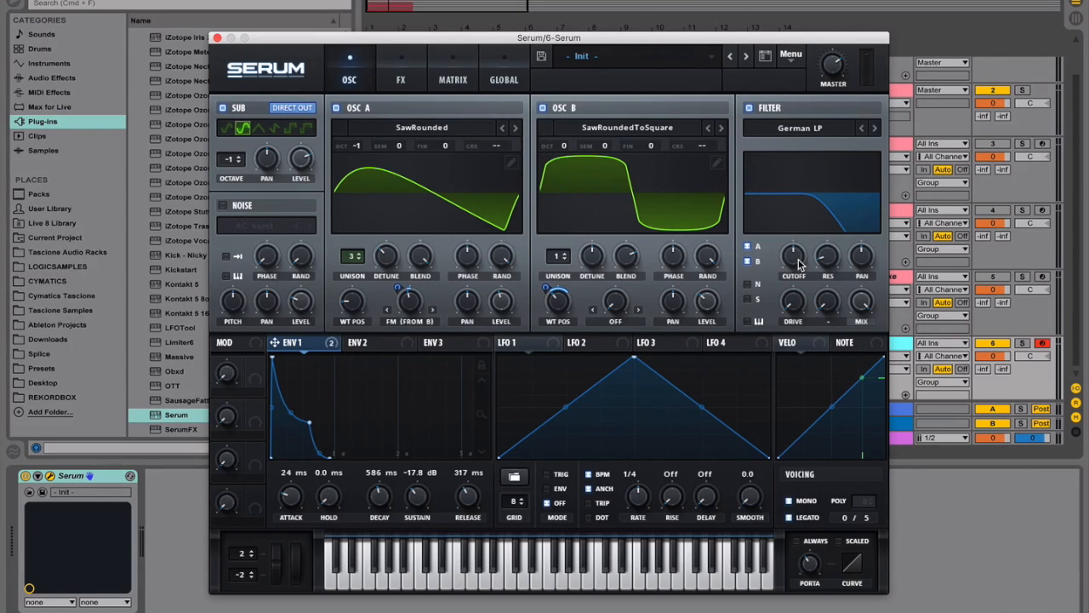
Set the filter's cutoff to 150 Hz.
{"action": "mouse_move", "coordinate": [797, 259]}
{"action": "type", "text": "150"}
{"action": "key", "text": "Return"}
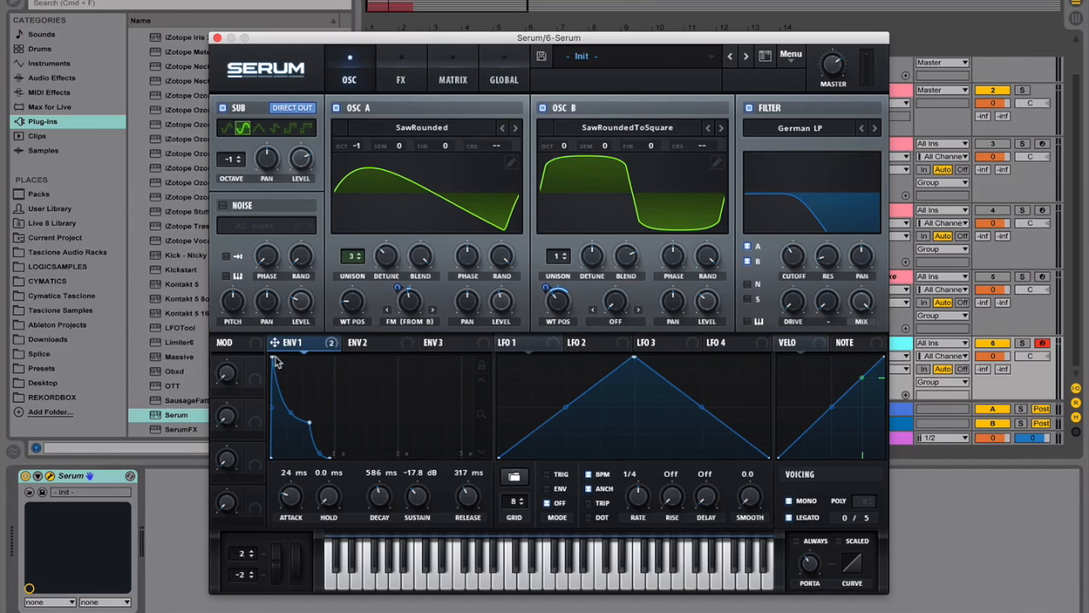
Assign Envelope 1 to the filter cutoff, adjust the modulation, and compare the sound with the filter off and on.
{"action": "left_click_drag", "start_coordinate": [294, 345], "coordinate": [797, 257]}
{"action": "double_click", "coordinate": [795, 255]}
{"action": "type", "text": "200"}
{"action": "key", "text": "Return"}
{"action": "left_click_drag", "start_coordinate": [792, 253], "coordinate": [790, 297]}
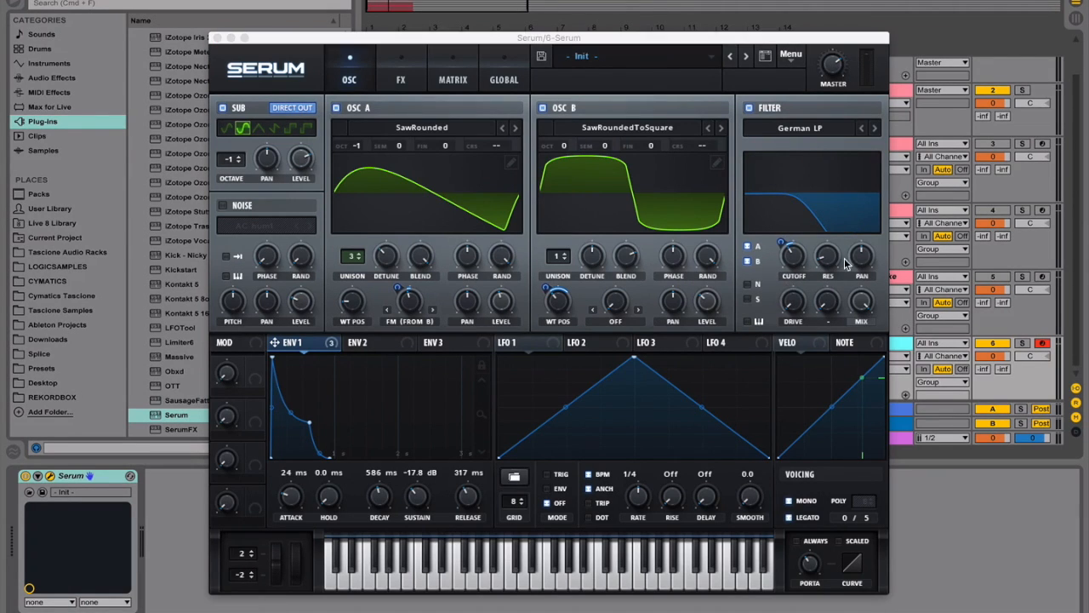
{"action": "left_click", "coordinate": [750, 108]}
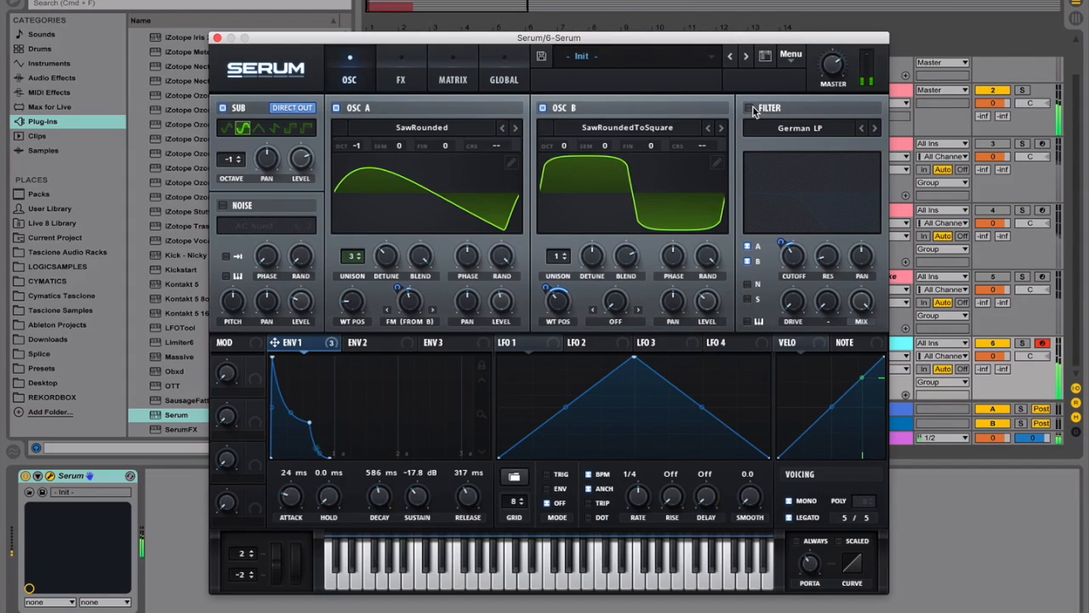
{"action": "left_click", "coordinate": [750, 108]}
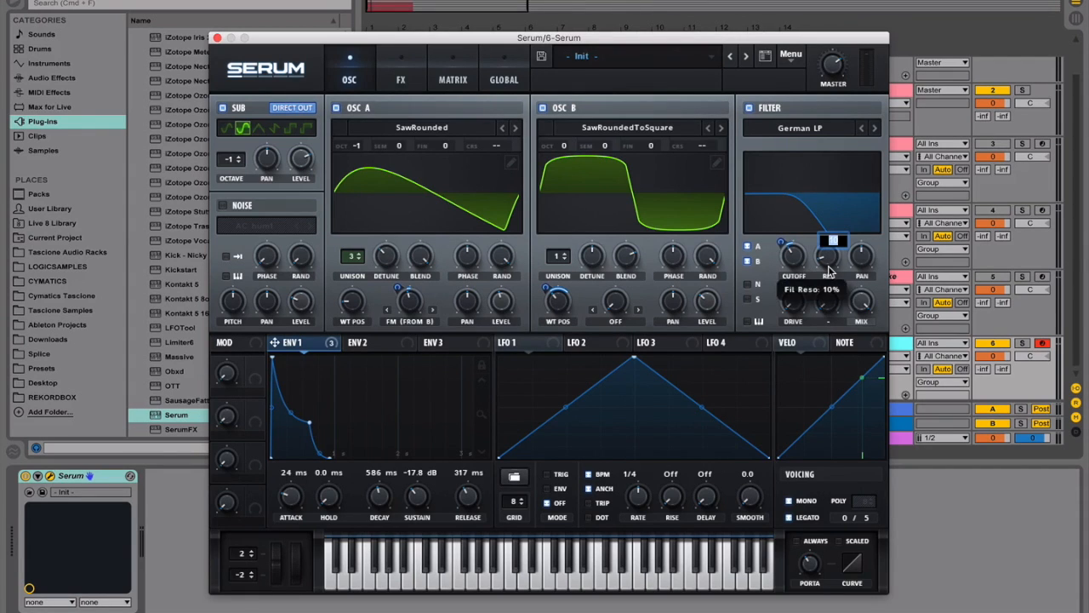
Raise the filter's resonance and set its drive to 20.
{"action": "left_click_drag", "start_coordinate": [829, 270], "coordinate": [830, 271]}
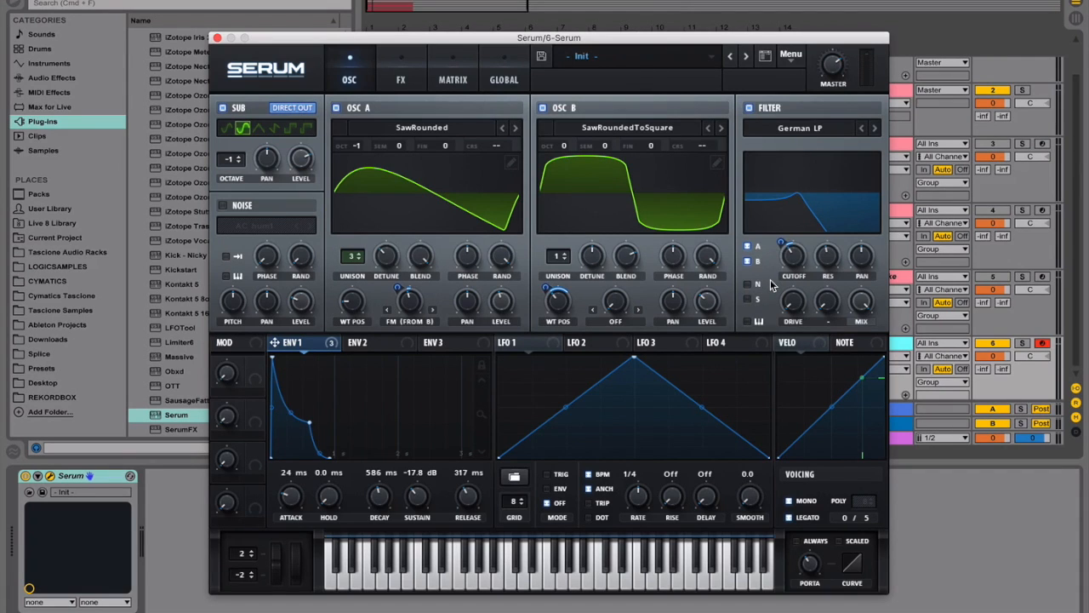
{"action": "left_click_drag", "start_coordinate": [791, 300], "coordinate": [791, 300]}
{"action": "type", "text": "20"}
{"action": "key", "text": "Return"}
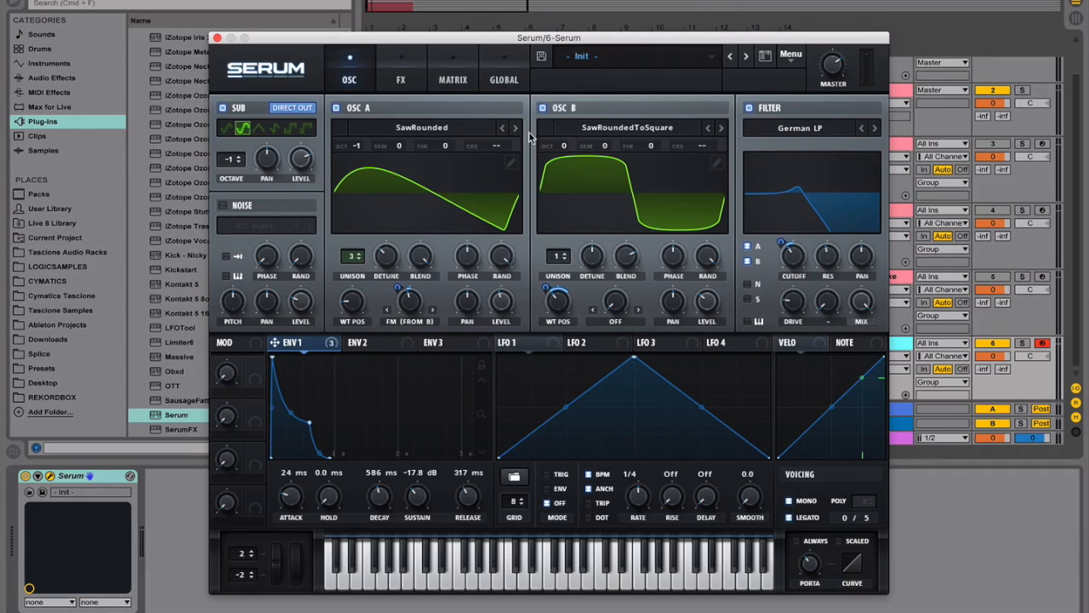
Enable the Hyper/Dimension effect and set the Hyper mix to 15%.
{"action": "left_click", "coordinate": [400, 76]}
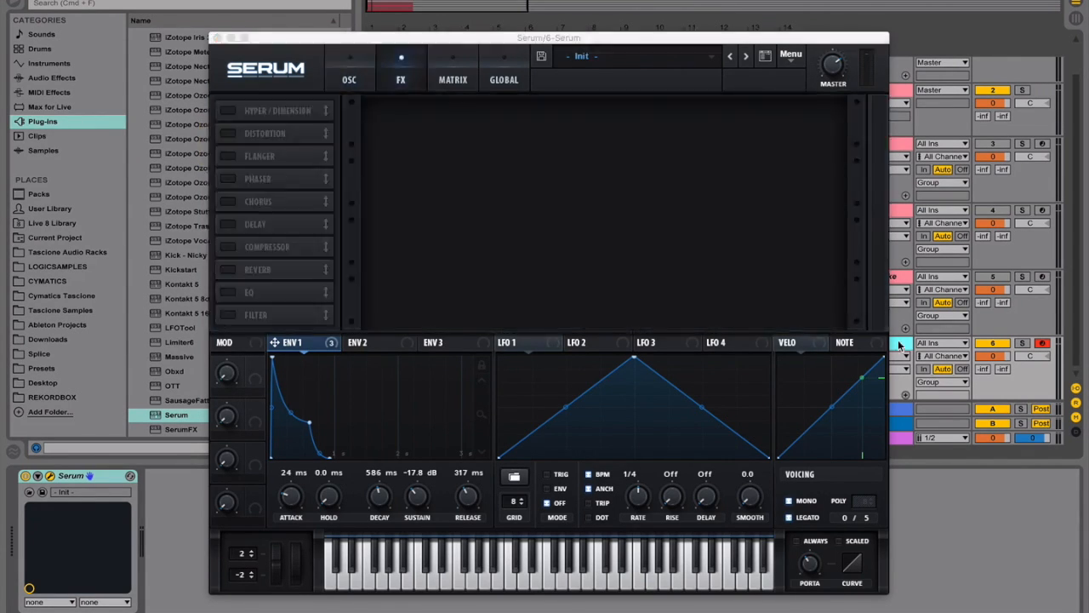
{"action": "left_click", "coordinate": [228, 112]}
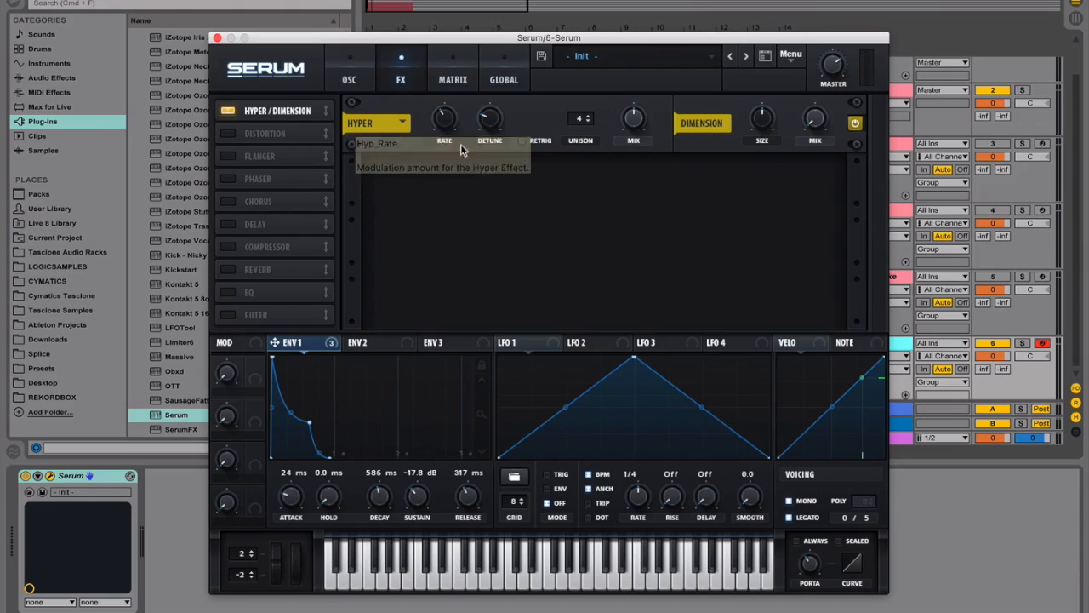
{"action": "double_click", "coordinate": [449, 121]}
{"action": "left_click", "coordinate": [449, 126]}
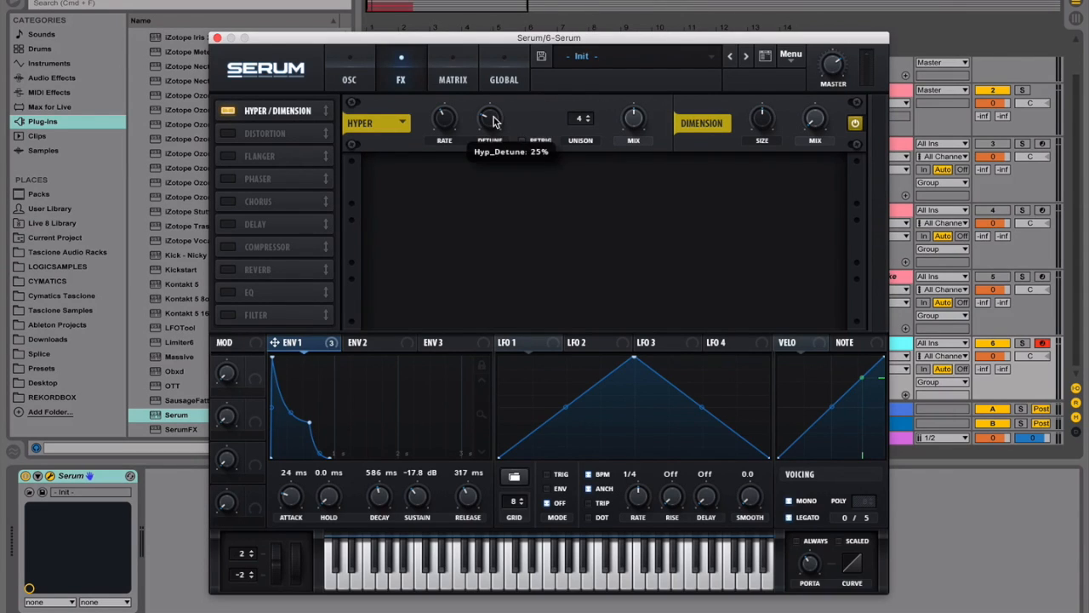
{"action": "double_click", "coordinate": [630, 121]}
{"action": "type", "text": "15"}
{"action": "key", "text": "Return"}
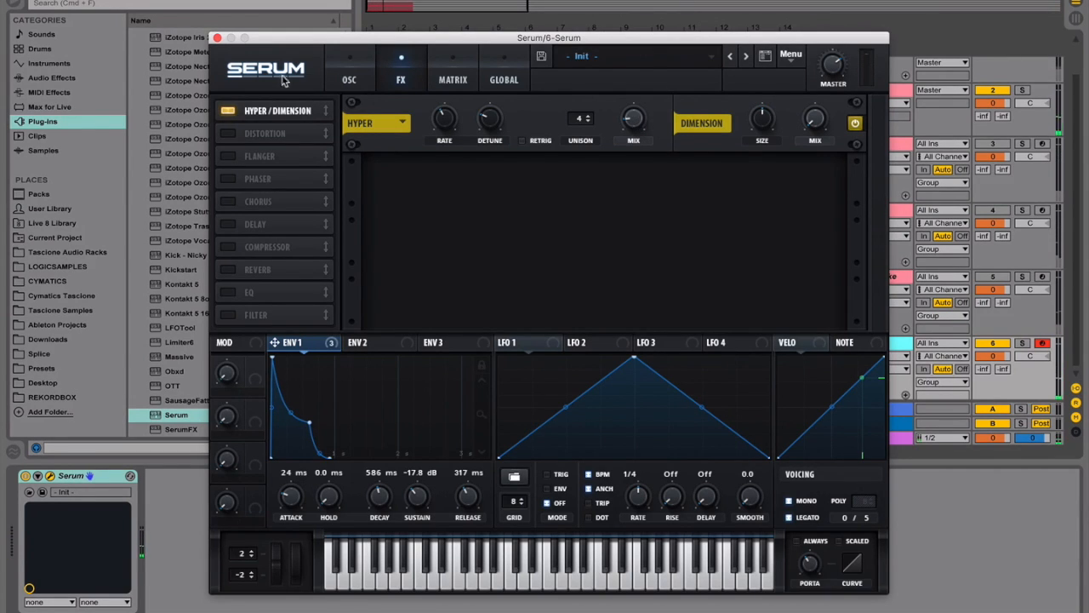
{"action": "left_click", "coordinate": [347, 80]}
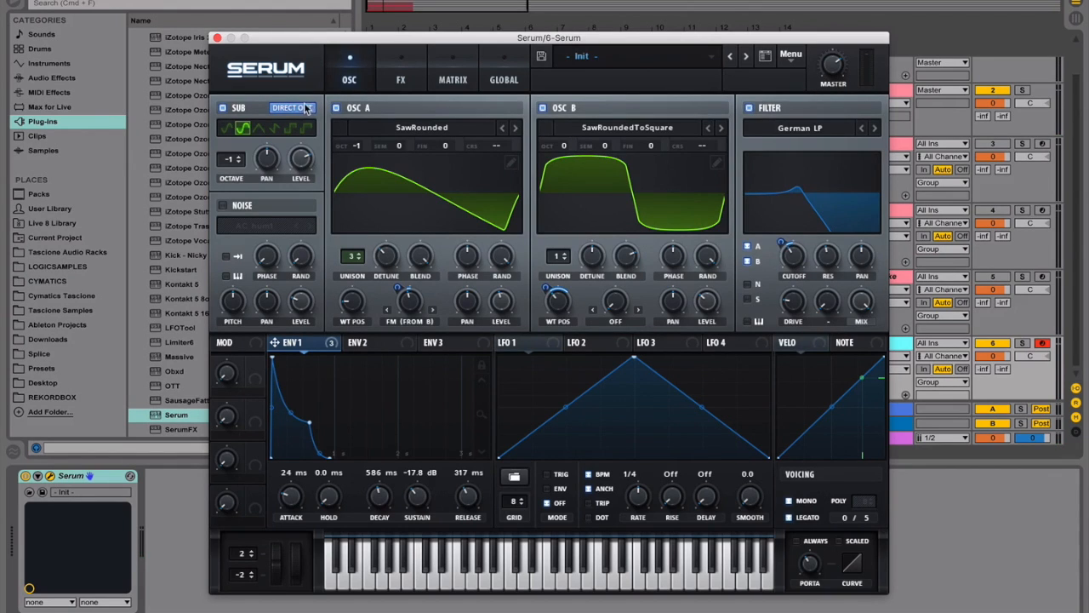
{"action": "left_click", "coordinate": [388, 79]}
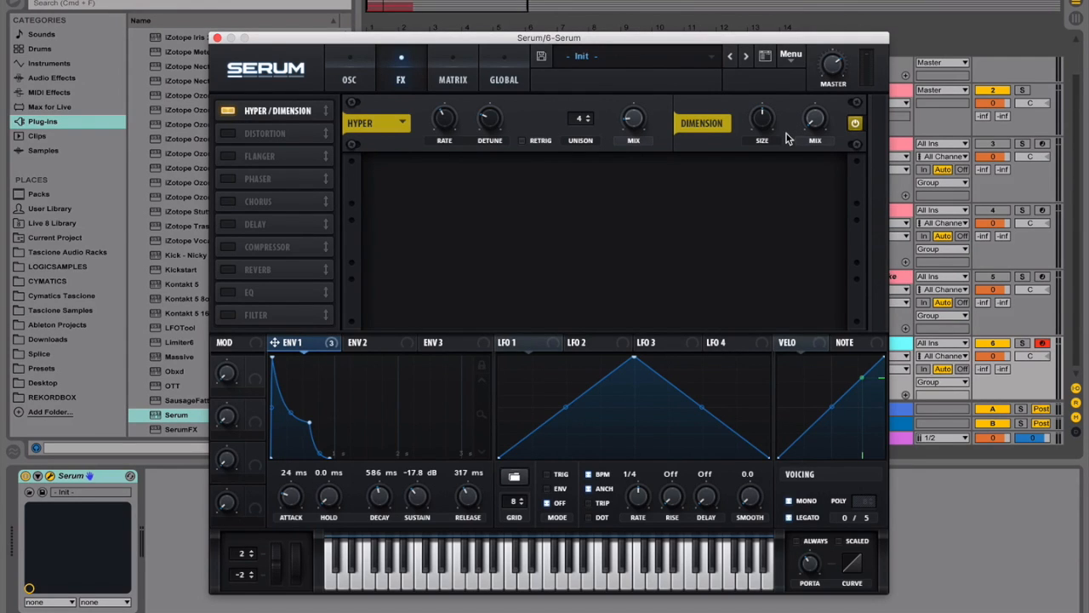
{"action": "left_click", "coordinate": [347, 81]}
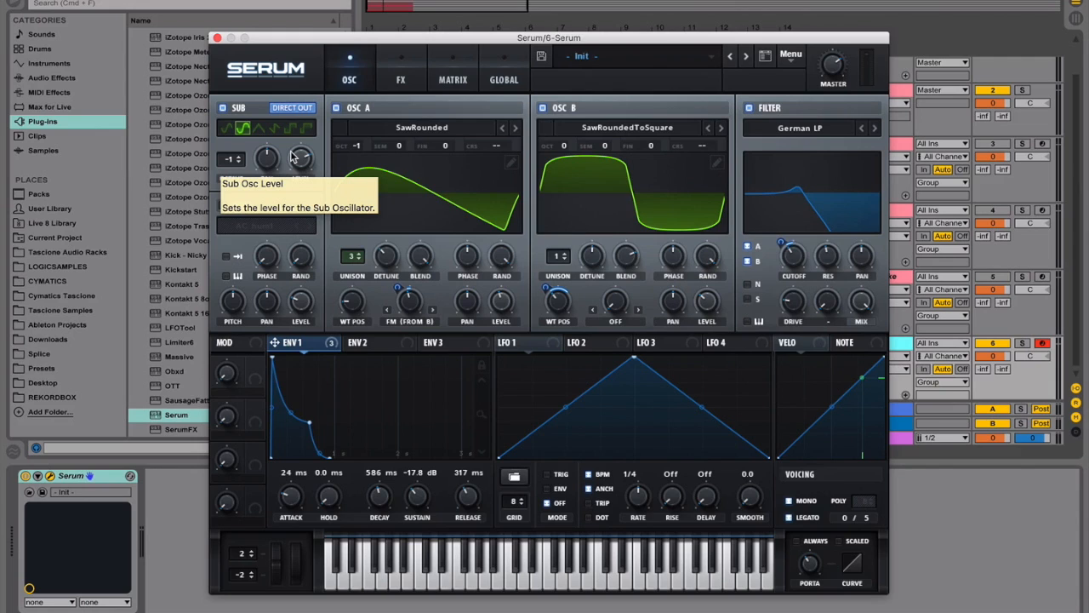
{"action": "left_click", "coordinate": [401, 79]}
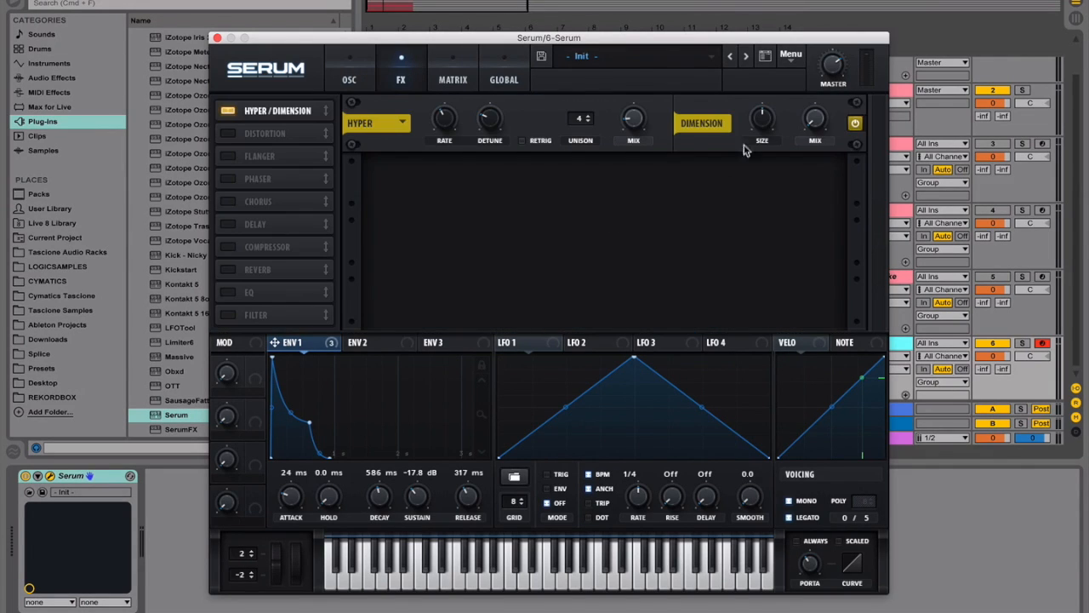
Lower the Dimension size, set its mix to 15% and compare the sound with the Hyper/Dimension effect bypassed and active.
{"action": "double_click", "coordinate": [758, 123]}
{"action": "left_click", "coordinate": [758, 122]}
{"action": "double_click", "coordinate": [815, 120]}
{"action": "type", "text": "15"}
{"action": "key", "text": "Return"}
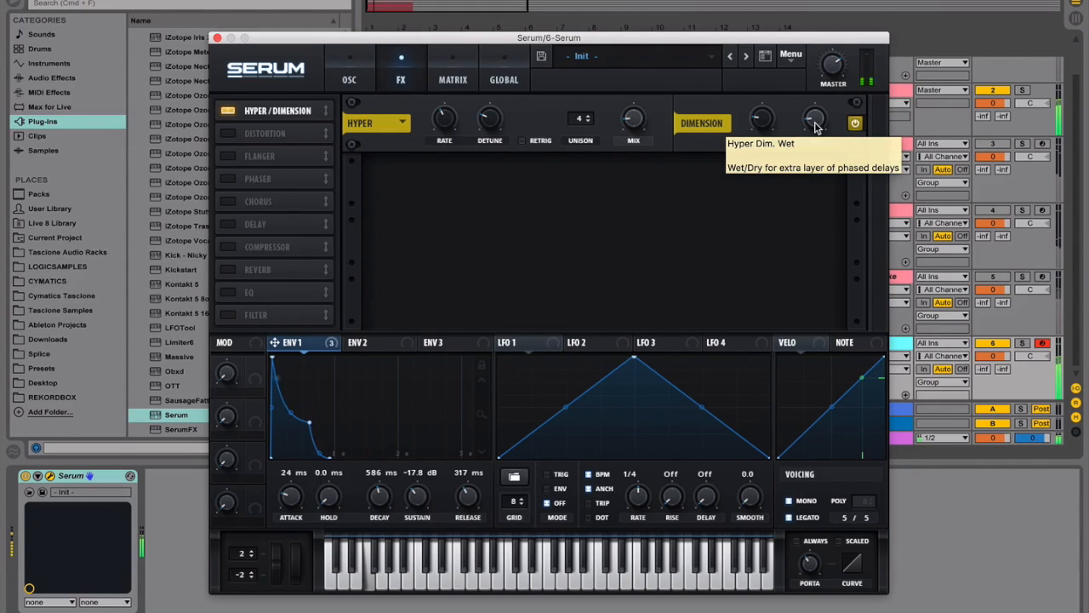
{"action": "left_click", "coordinate": [854, 128]}
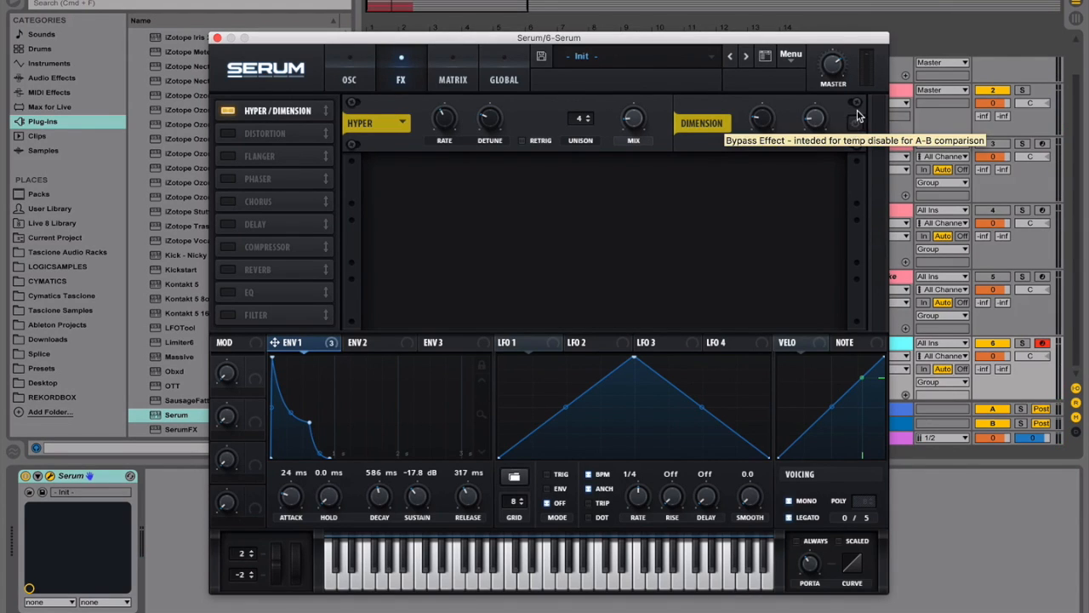
{"action": "left_click", "coordinate": [855, 126]}
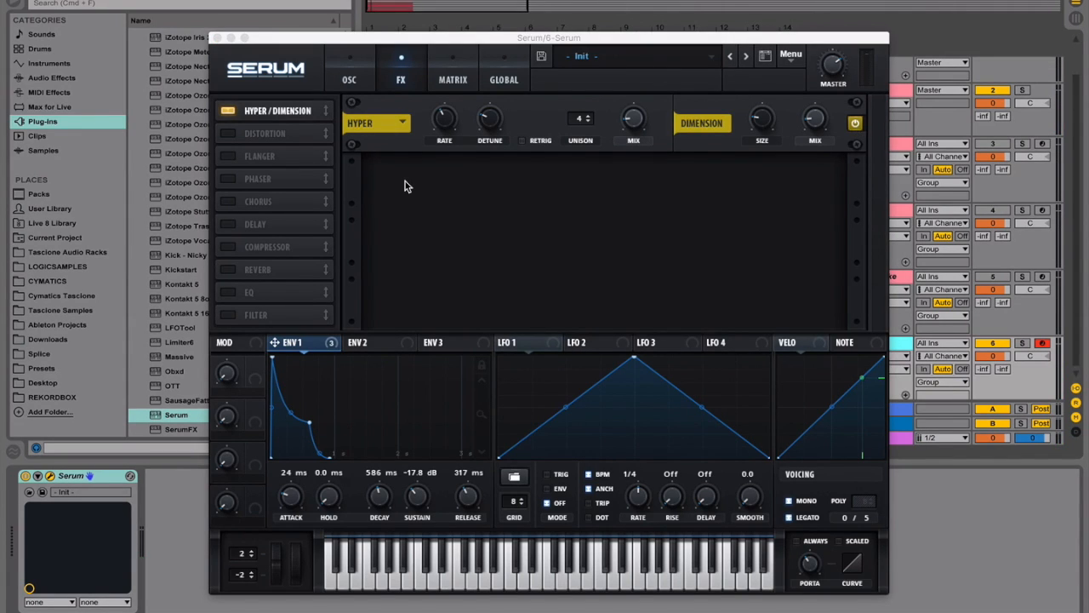
Enable the EQ effect, place it ahead of Hyper/Dimension and switch its low band to a high-pass shape.
{"action": "left_click", "coordinate": [228, 292]}
{"action": "left_click_drag", "start_coordinate": [274, 298], "coordinate": [282, 115]}
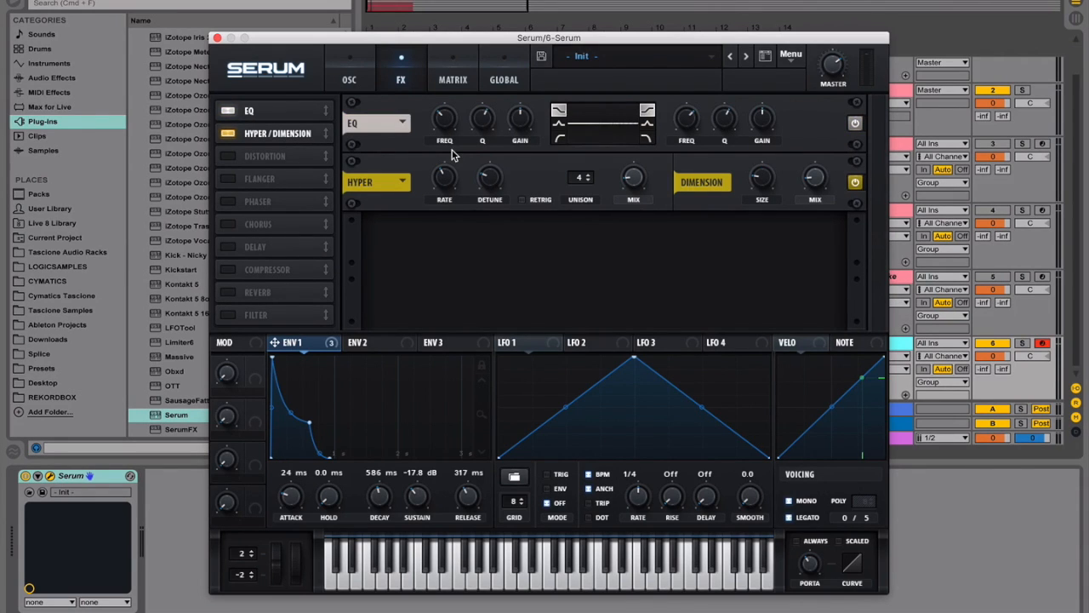
{"action": "left_click", "coordinate": [561, 142]}
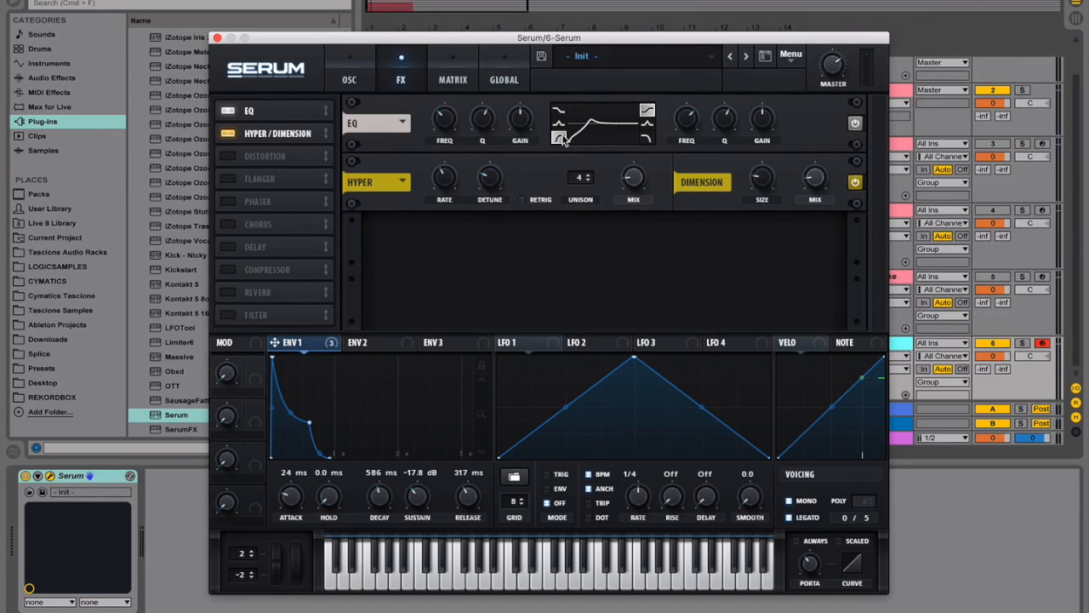
Set the EQ low band's Q to 45% and its frequency to 236 Hz.
{"action": "left_click", "coordinate": [368, 83]}
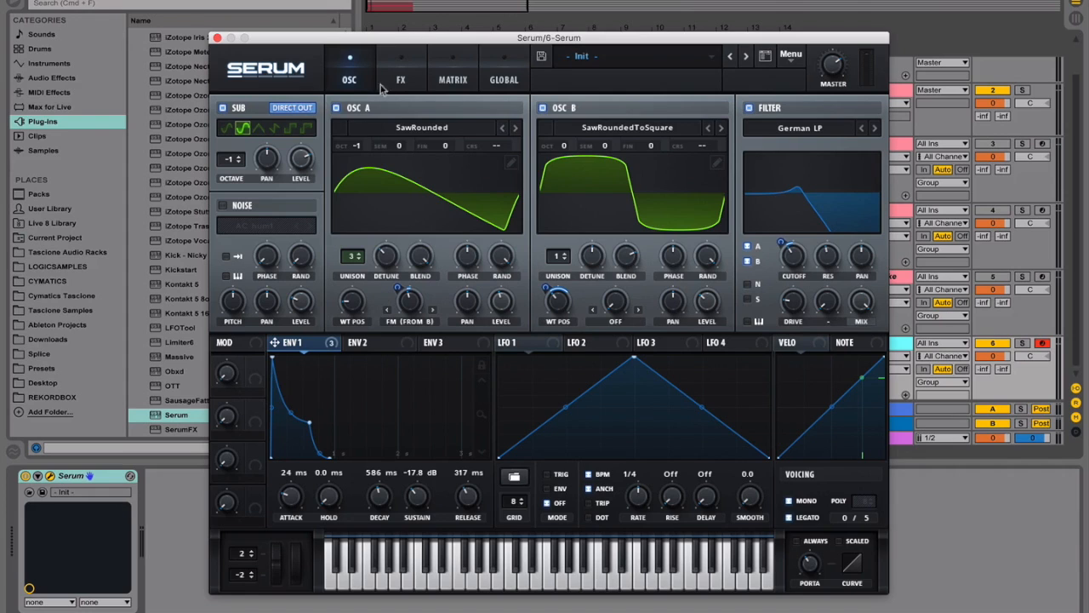
{"action": "left_click", "coordinate": [407, 84]}
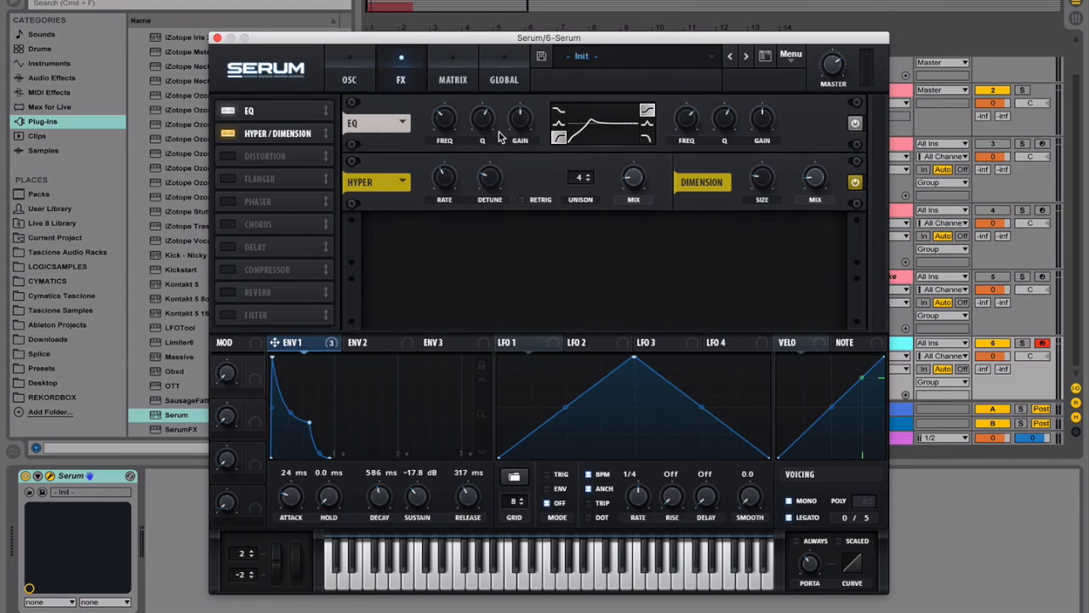
{"action": "double_click", "coordinate": [483, 127]}
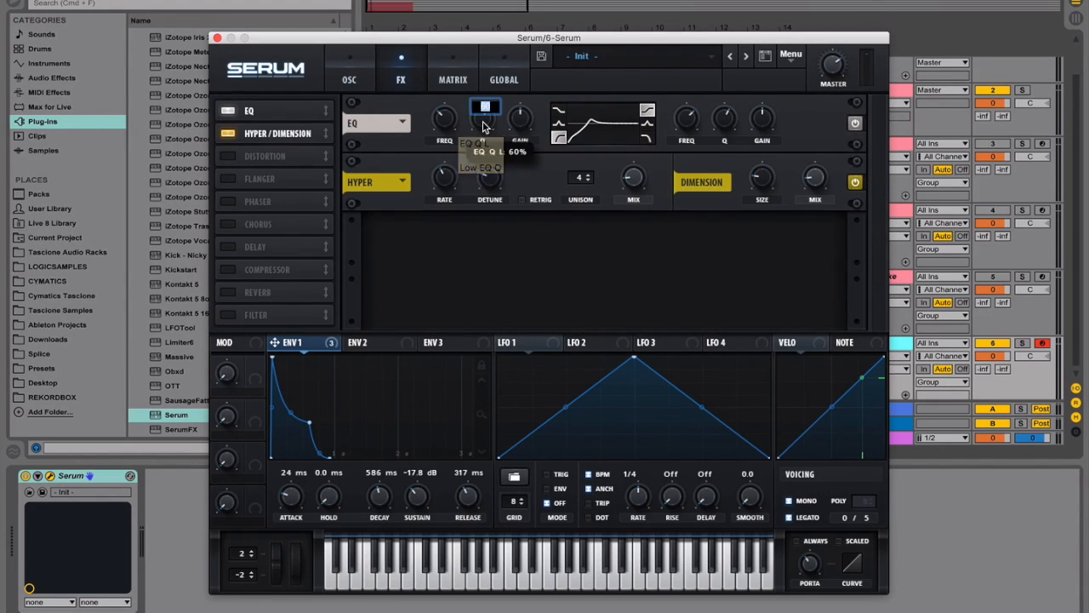
{"action": "type", "text": "45"}
{"action": "key", "text": "Return"}
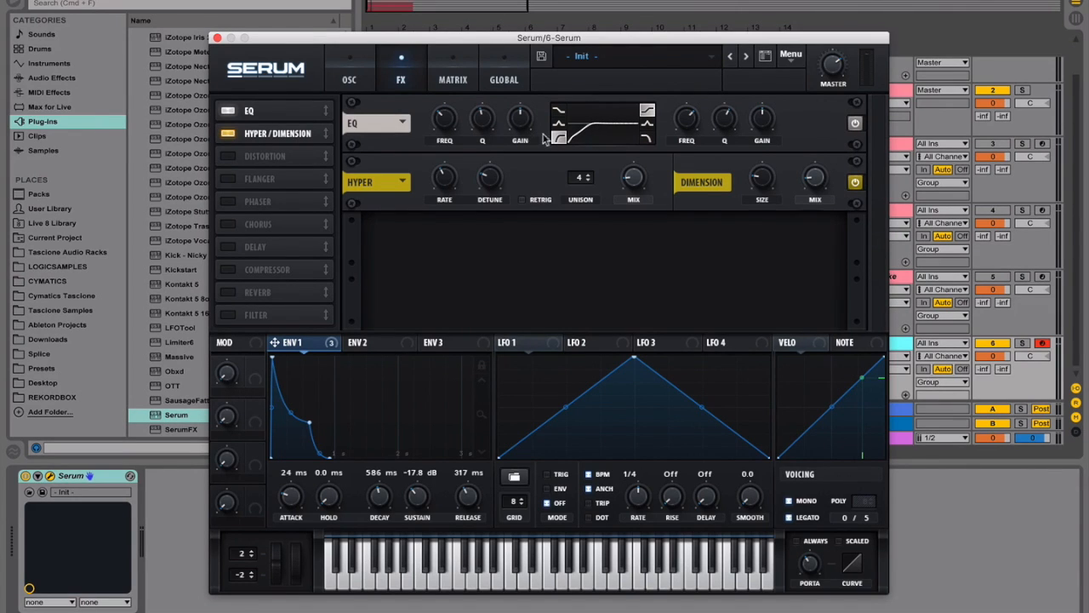
{"action": "double_click", "coordinate": [449, 127]}
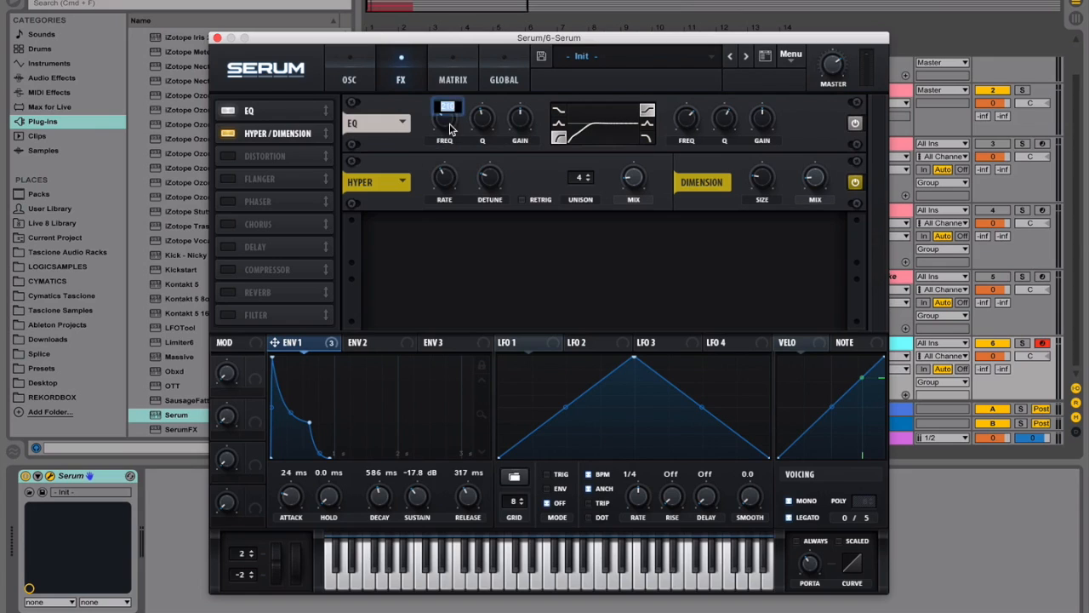
{"action": "type", "text": "236"}
{"action": "key", "text": "Return"}
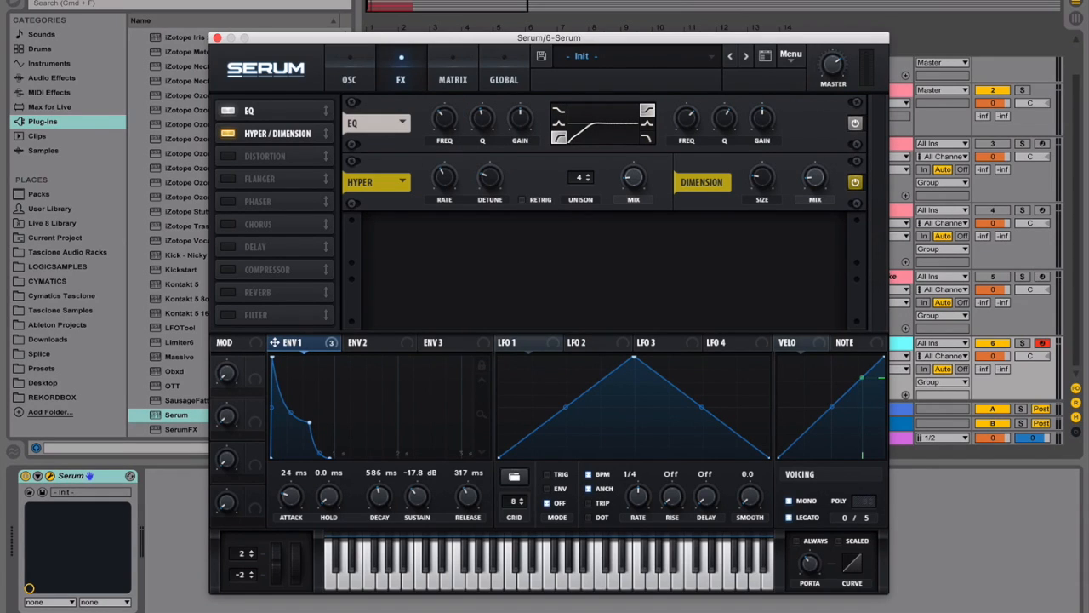
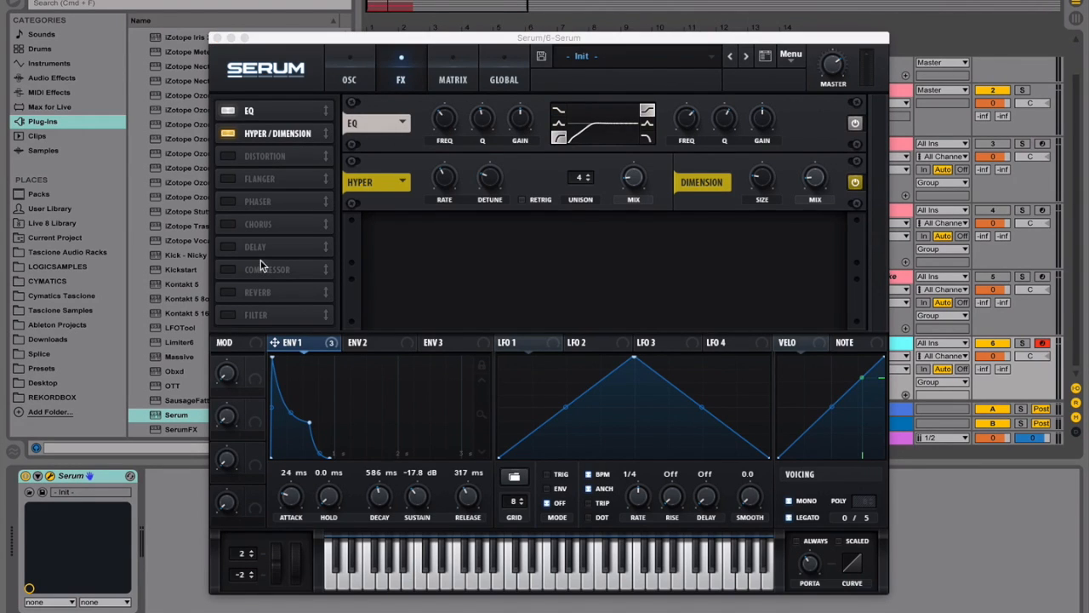
Enable the Distortion effect, choose the Asym type, and place its filter before the distortion as a full high-pass.
{"action": "left_click", "coordinate": [228, 157]}
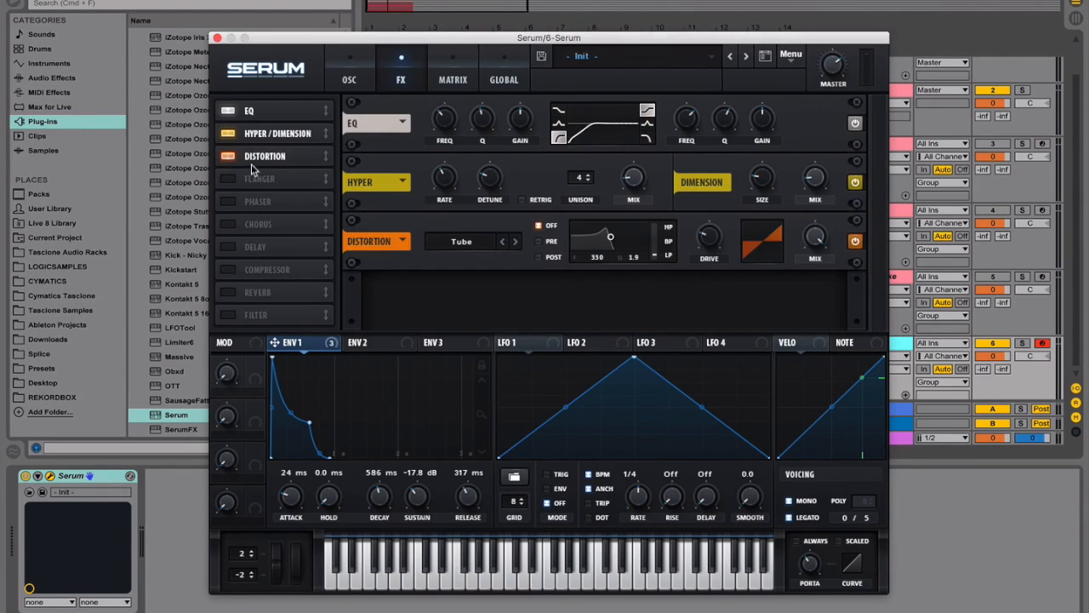
{"action": "left_click", "coordinate": [481, 250]}
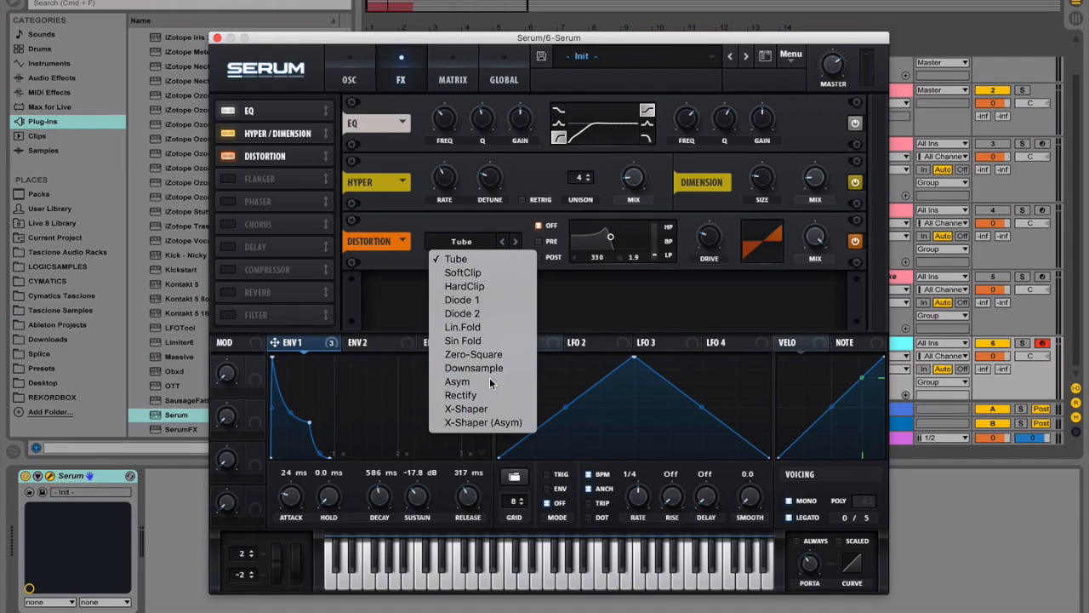
{"action": "left_click", "coordinate": [457, 382]}
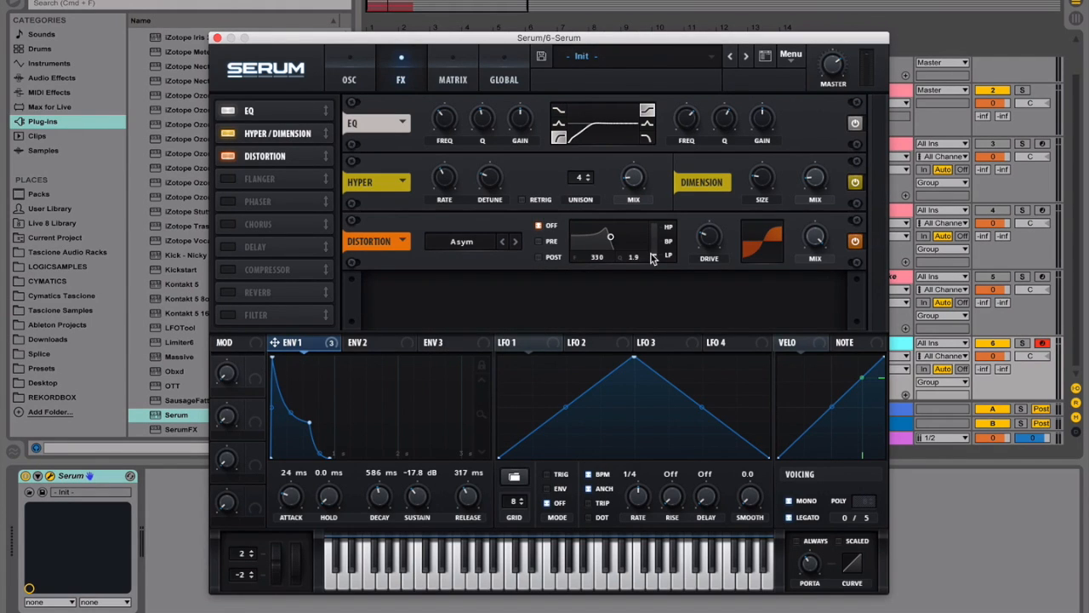
{"action": "left_click", "coordinate": [538, 241]}
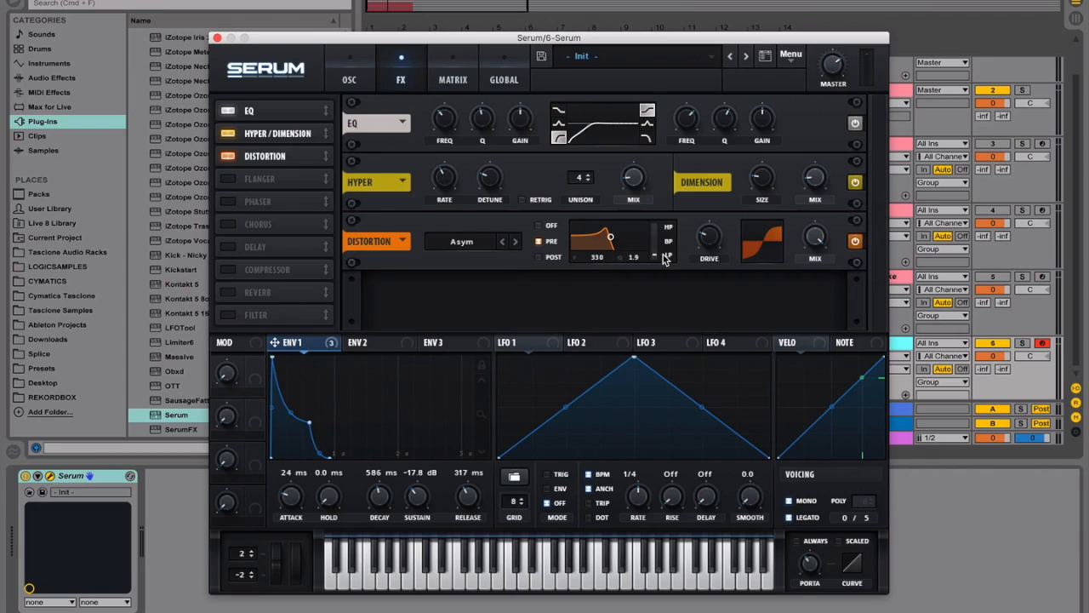
{"action": "left_click_drag", "start_coordinate": [661, 259], "coordinate": [652, 85]}
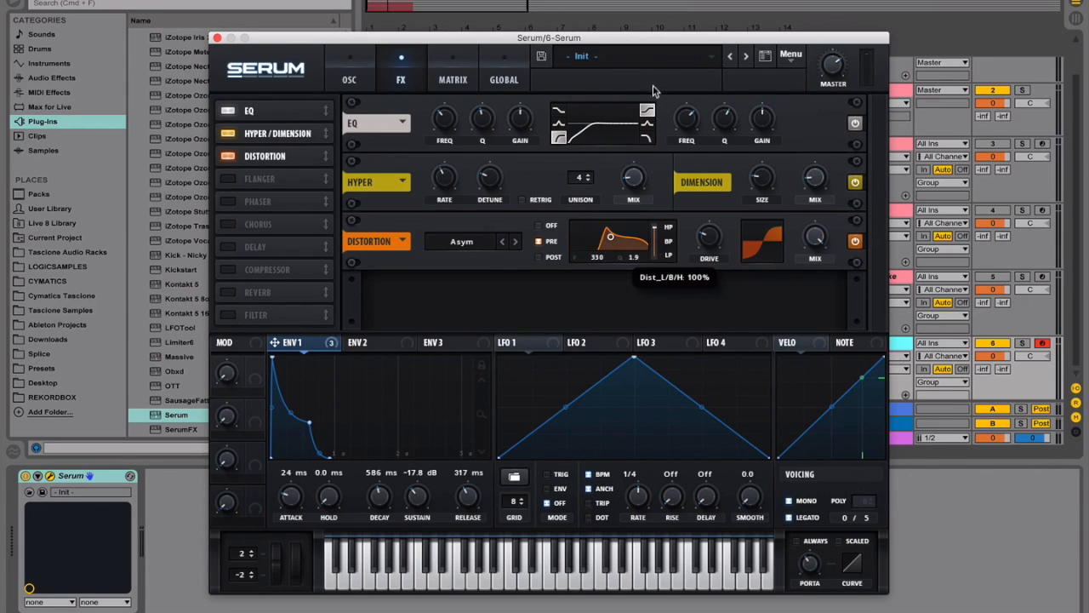
Set the distortion filter's frequency to 80 and its Q to 0.1.
{"action": "double_click", "coordinate": [599, 257]}
{"action": "type", "text": "80"}
{"action": "key", "text": "Return"}
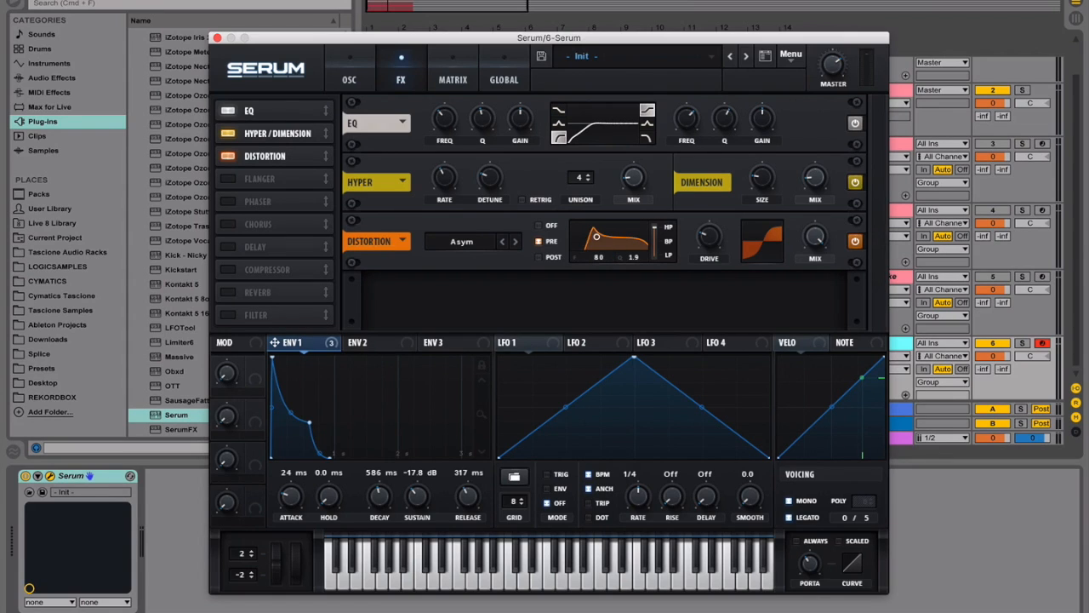
{"action": "double_click", "coordinate": [629, 258]}
{"action": "type", "text": "0.1"}
{"action": "key", "text": "Return"}
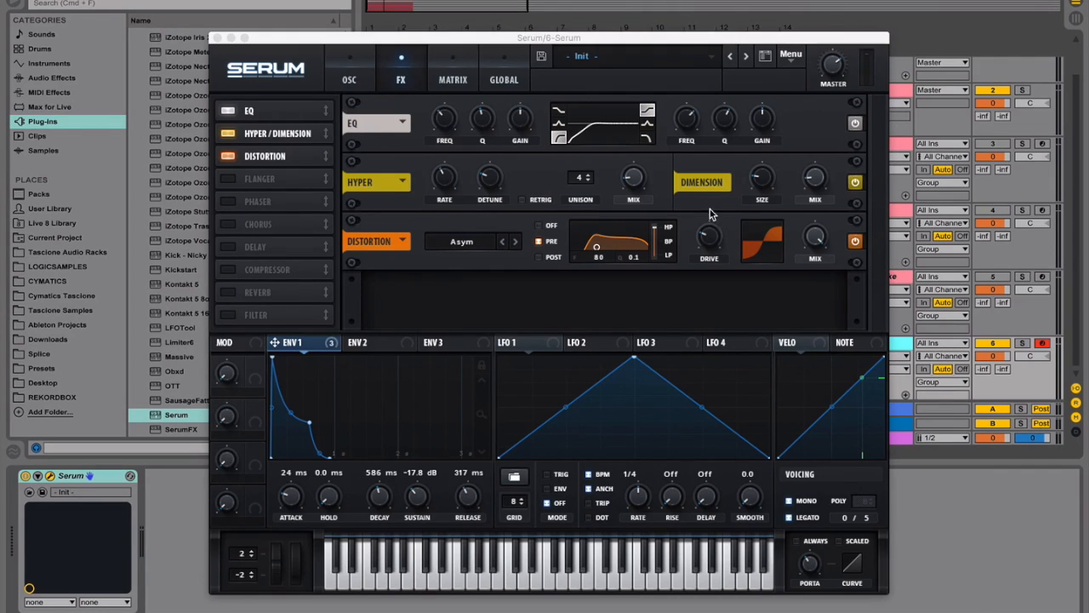
Set the distortion drive to 60 and the distortion mix to 60.
{"action": "double_click", "coordinate": [710, 242]}
{"action": "type", "text": "60"}
{"action": "key", "text": "Return"}
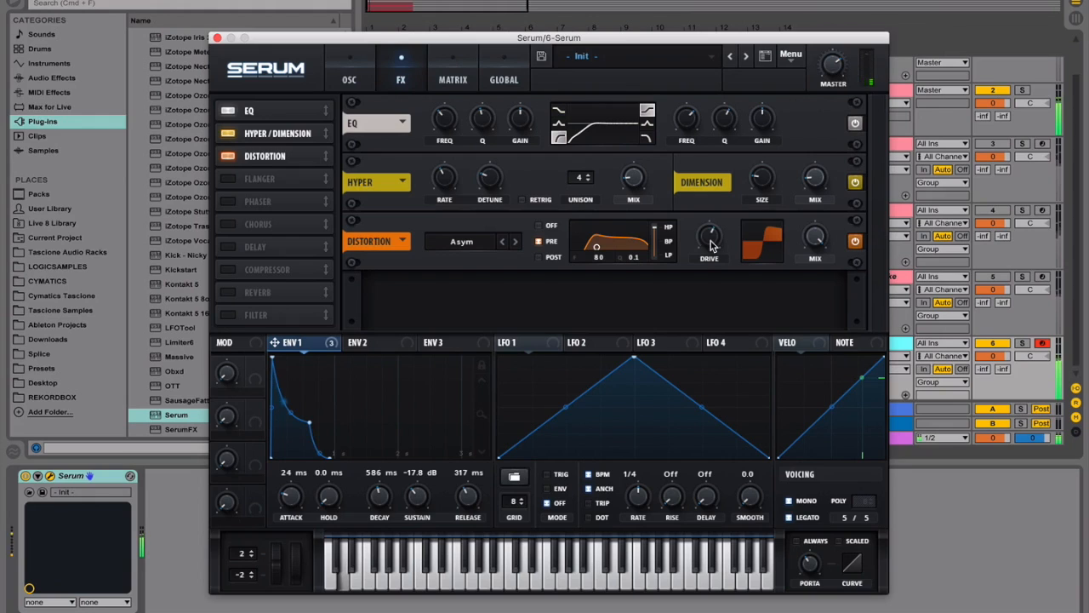
{"action": "double_click", "coordinate": [821, 240]}
{"action": "type", "text": "60"}
{"action": "key", "text": "Return"}
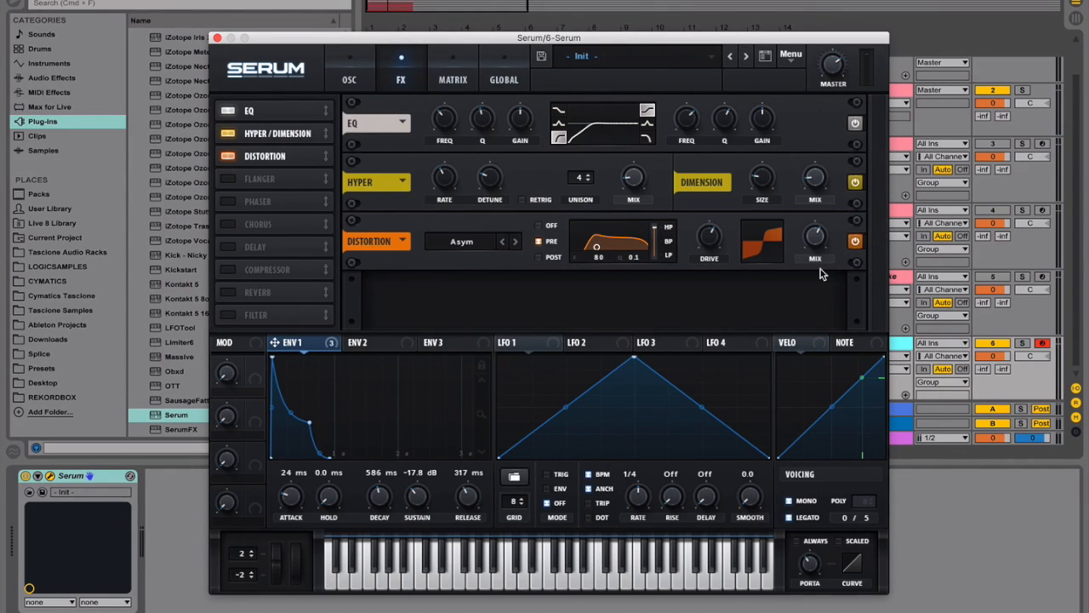
Enable the Reverb effect in Plate mode and set its size to 30.
{"action": "left_click", "coordinate": [225, 293]}
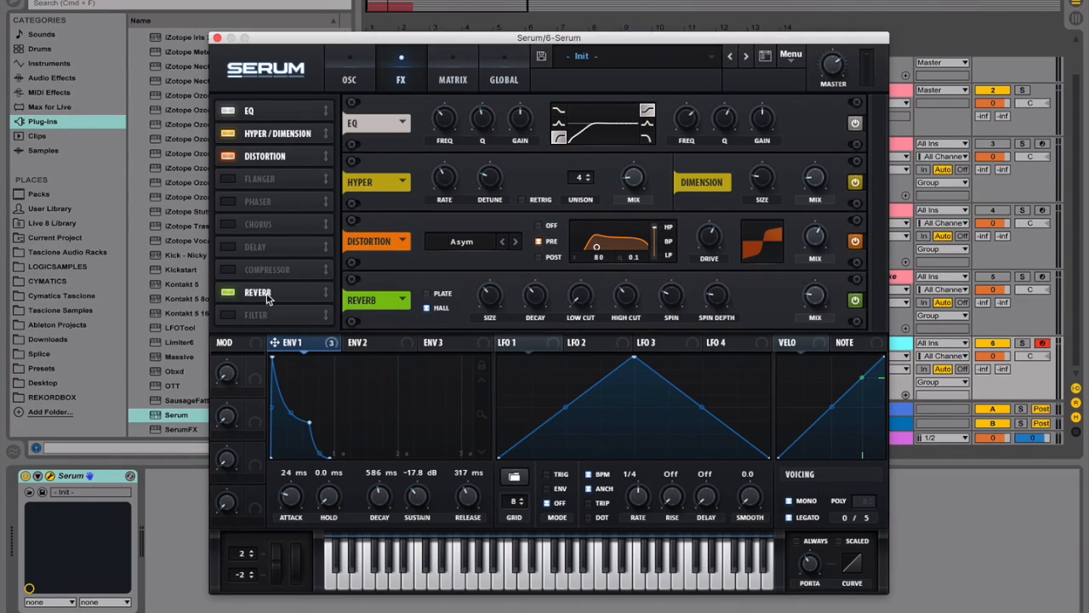
{"action": "left_click", "coordinate": [427, 294]}
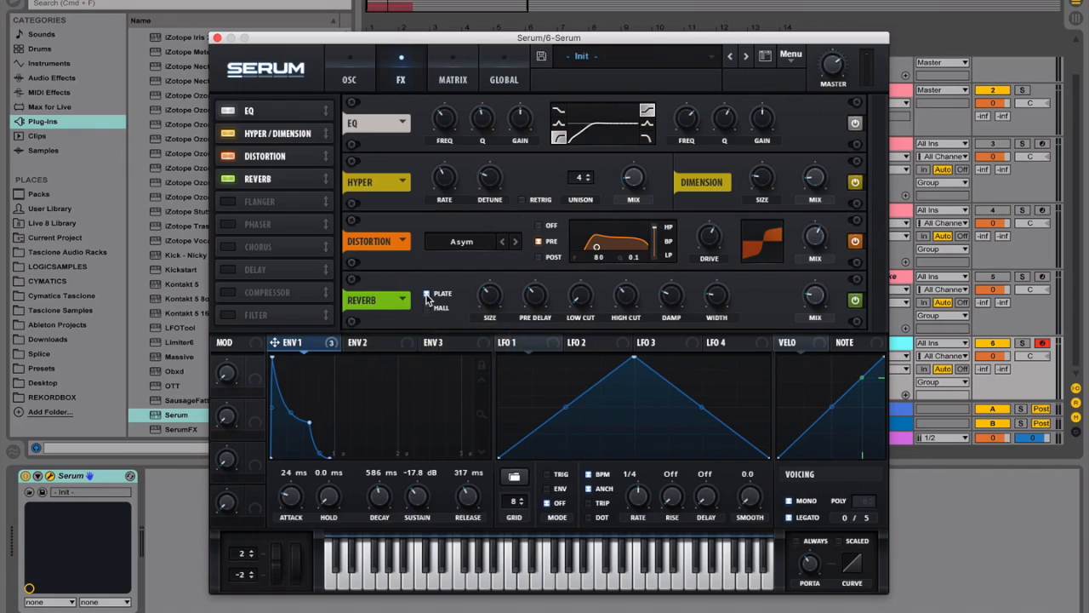
{"action": "double_click", "coordinate": [488, 302]}
{"action": "type", "text": "30"}
{"action": "key", "text": "Return"}
Set the reverb's pre-delay to 3, adjust its low cut and set its high cut to 87.
{"action": "double_click", "coordinate": [535, 297]}
{"action": "type", "text": "3"}
{"action": "key", "text": "Return"}
{"action": "double_click", "coordinate": [584, 301]}
{"action": "key", "text": "Return"}
{"action": "double_click", "coordinate": [625, 296]}
{"action": "type", "text": "87"}
{"action": "key", "text": "Return"}
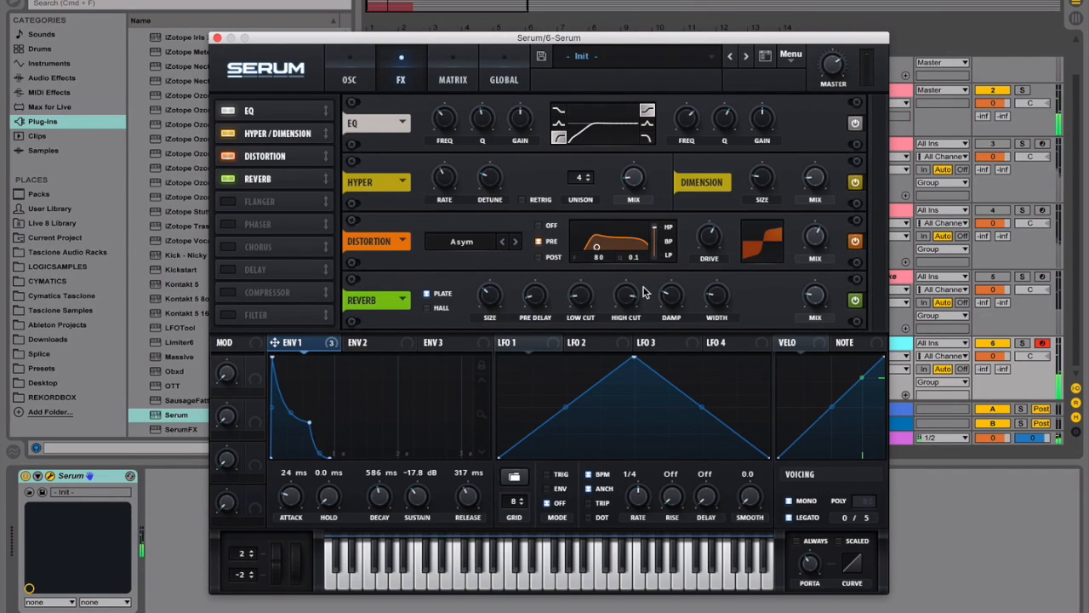
Set the reverb's damping to 75, its width to 40 and its mix to 10%.
{"action": "double_click", "coordinate": [683, 300]}
{"action": "type", "text": "75"}
{"action": "key", "text": "Return"}
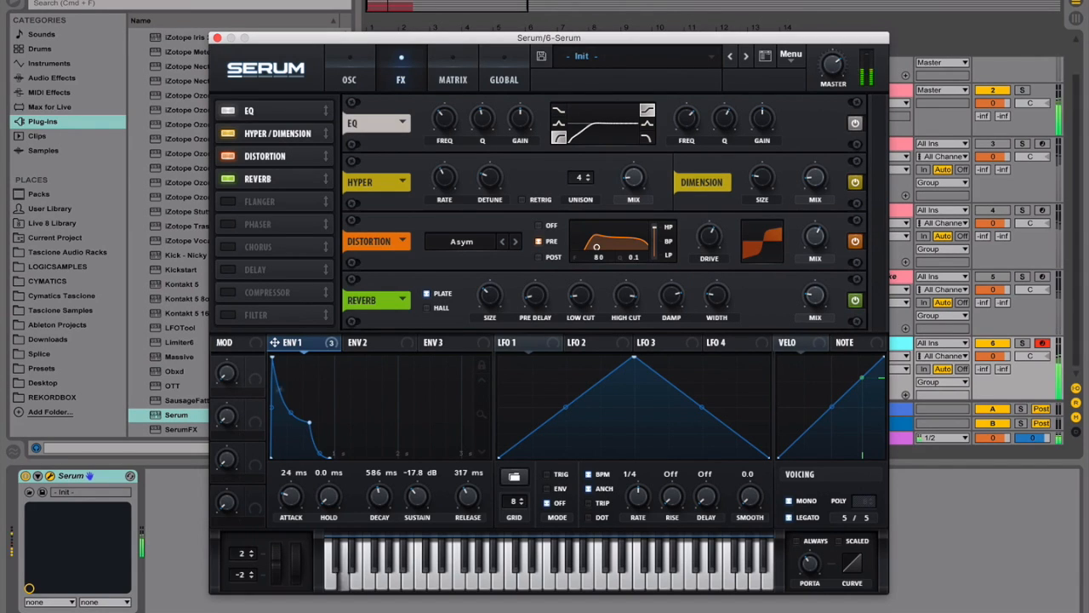
{"action": "double_click", "coordinate": [718, 298]}
{"action": "type", "text": "40"}
{"action": "key", "text": "Return"}
{"action": "mouse_move", "coordinate": [822, 308]}
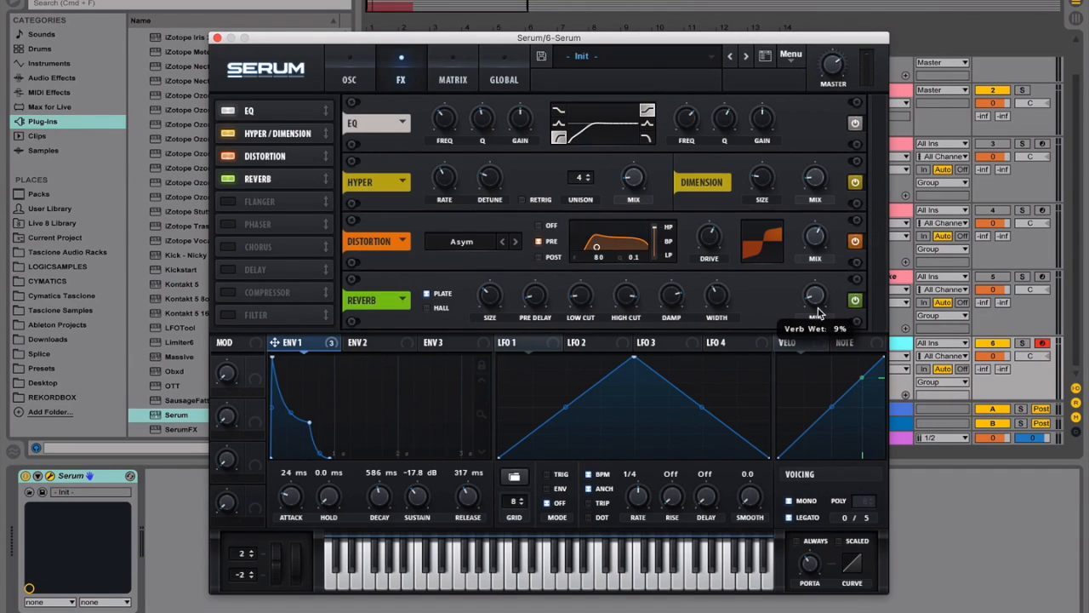
{"action": "double_click", "coordinate": [817, 308]}
{"action": "type", "text": "10"}
{"action": "key", "text": "Return"}
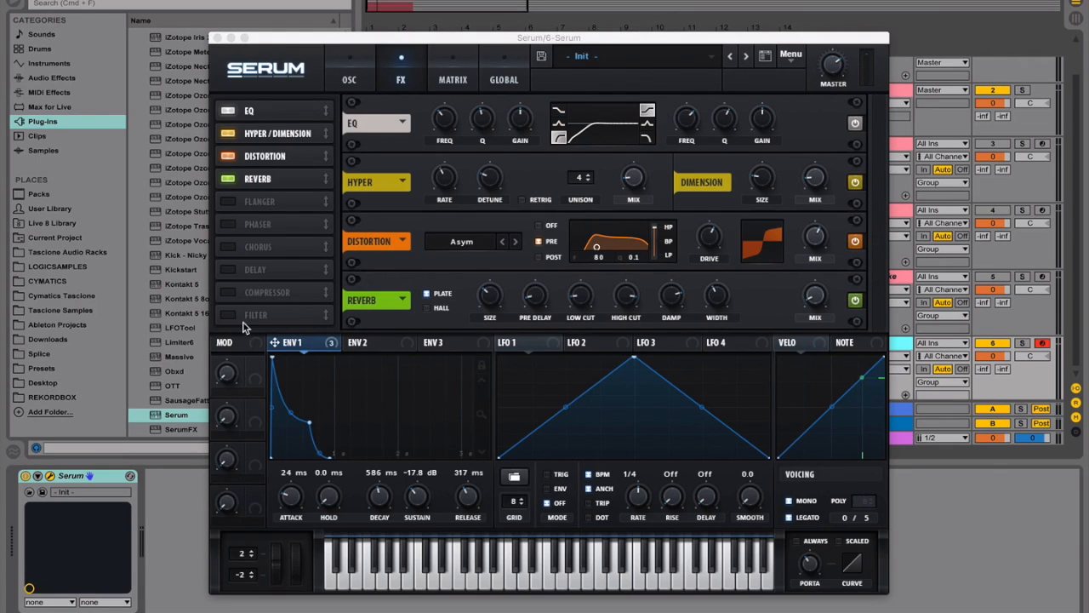
Enable the Filter effect, choose the Add Bass type and raise its cutoff.
{"action": "left_click", "coordinate": [235, 318]}
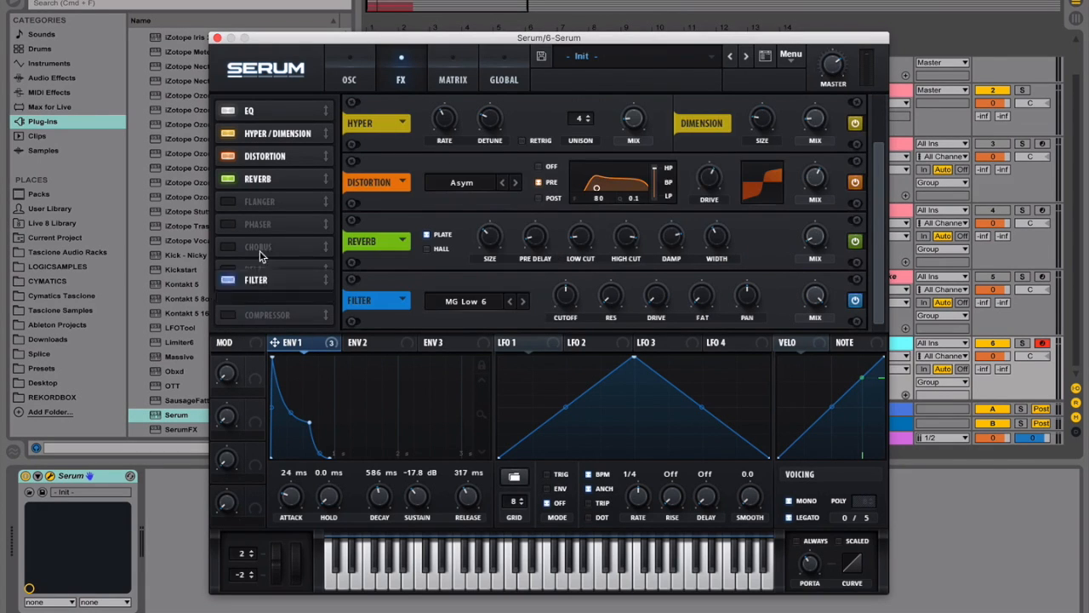
{"action": "left_click", "coordinate": [482, 302]}
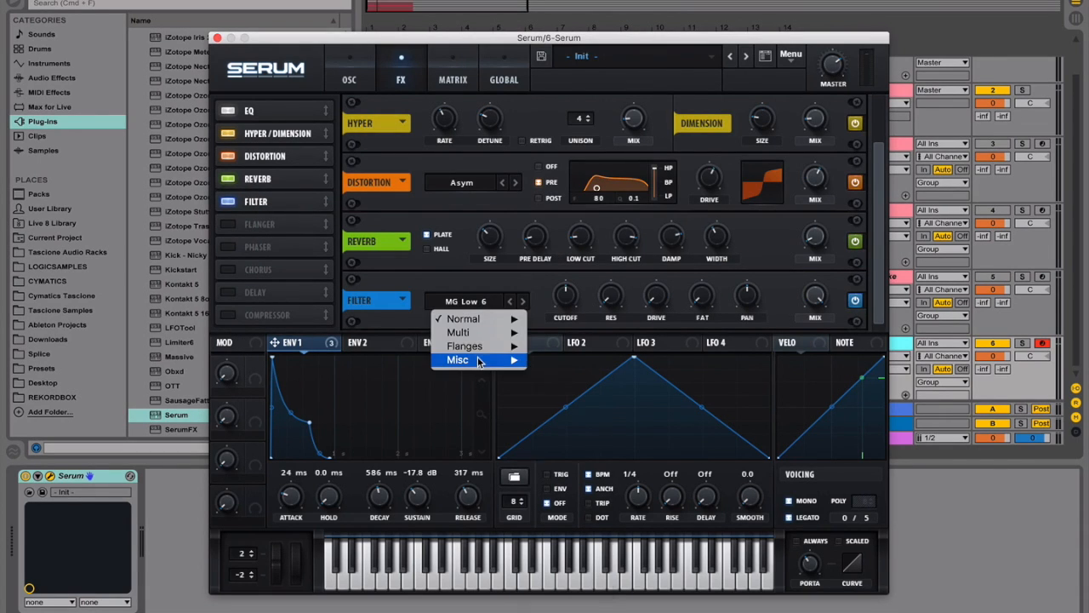
{"action": "mouse_move", "coordinate": [489, 361]}
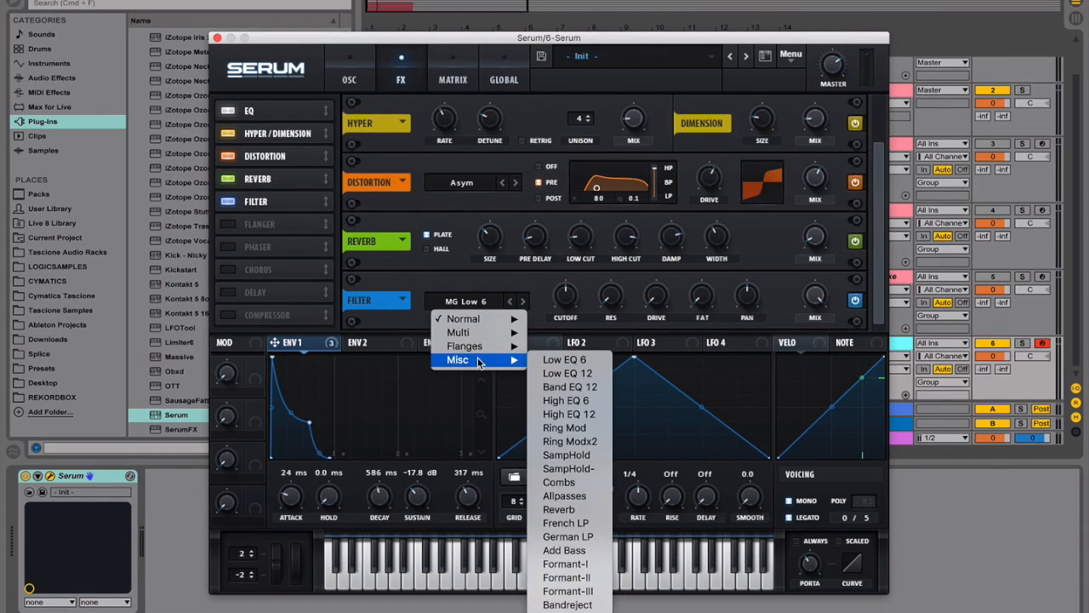
{"action": "left_click", "coordinate": [558, 550]}
{"action": "double_click", "coordinate": [565, 304]}
{"action": "type", "text": "12"}
{"action": "key", "text": "Return"}
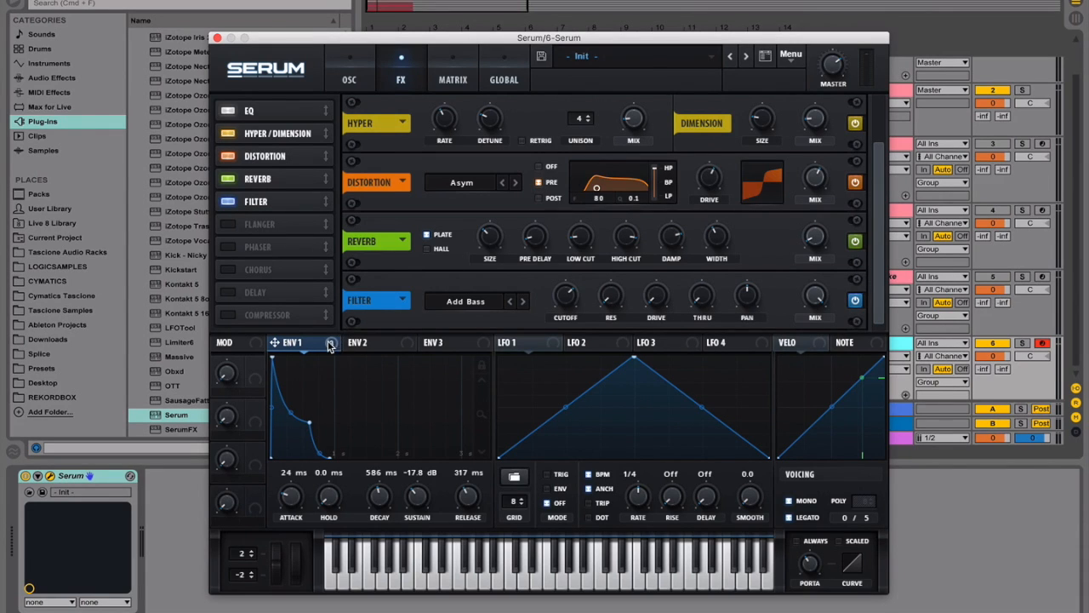
Assign Envelope 1 to modulate the Filter effect's cutoff and compare the sound with the effect bypassed and active.
{"action": "left_click_drag", "start_coordinate": [331, 346], "coordinate": [553, 331]}
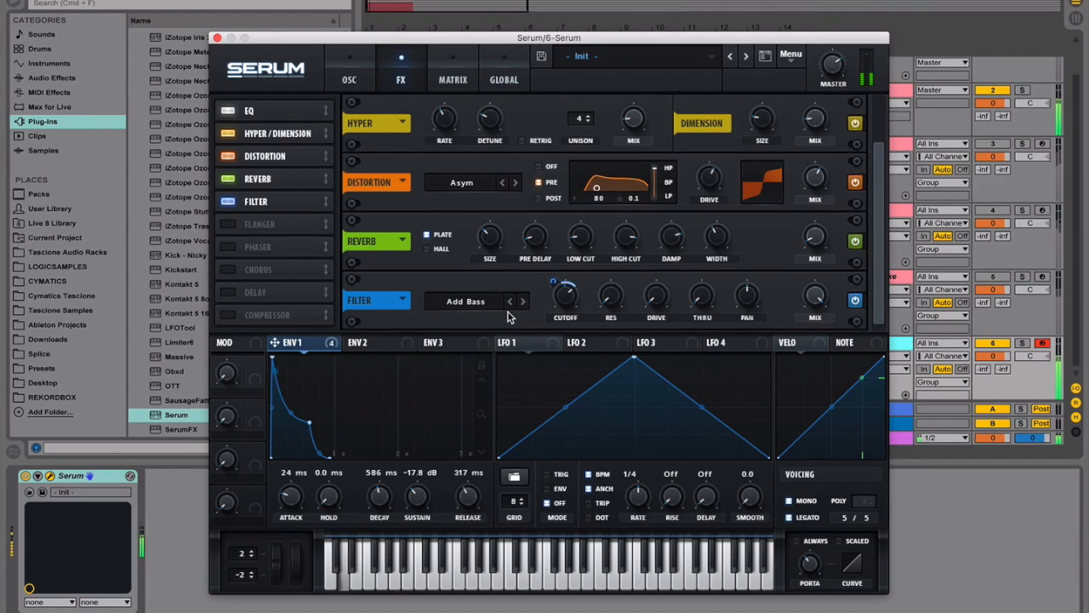
{"action": "left_click", "coordinate": [856, 304]}
{"action": "left_click", "coordinate": [856, 303]}
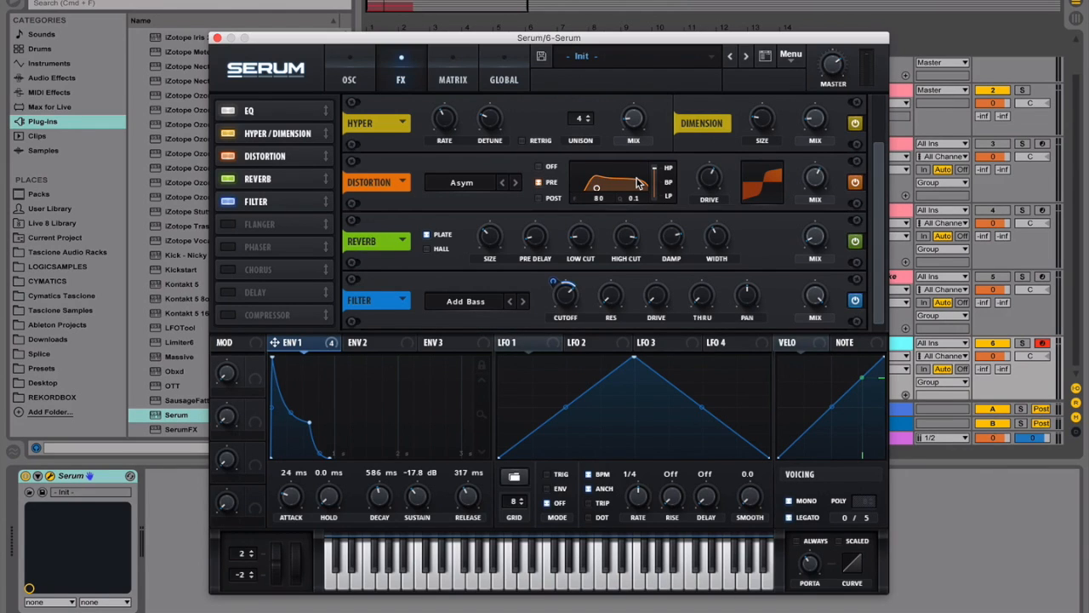
Set the Filter effect's thru amount to 38 and toggle the effect to compare the sound.
{"action": "left_click", "coordinate": [621, 304]}
{"action": "double_click", "coordinate": [702, 301]}
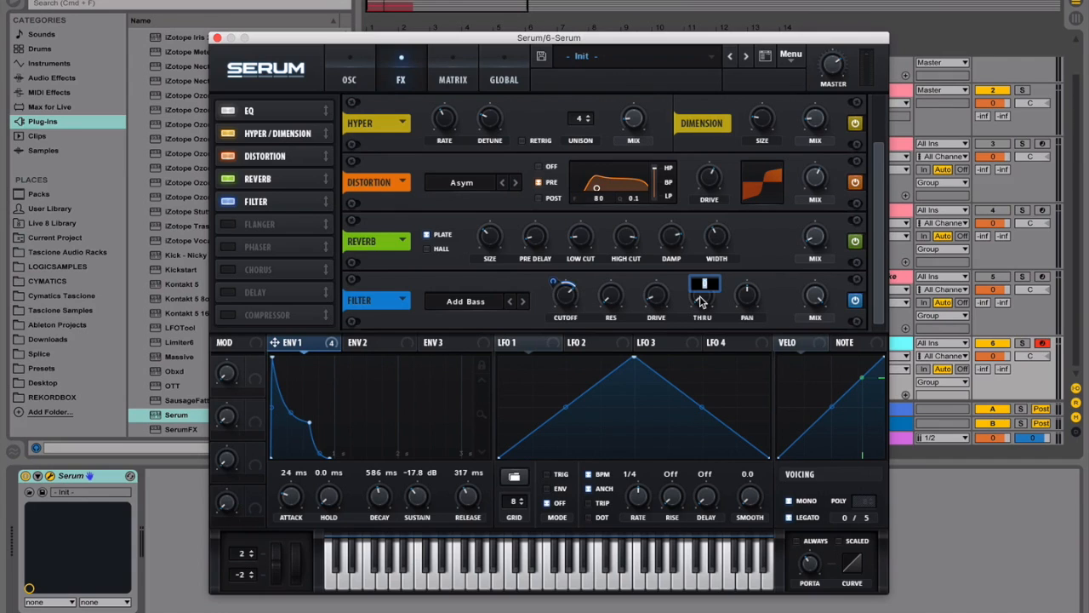
{"action": "type", "text": "38"}
{"action": "key", "text": "Return"}
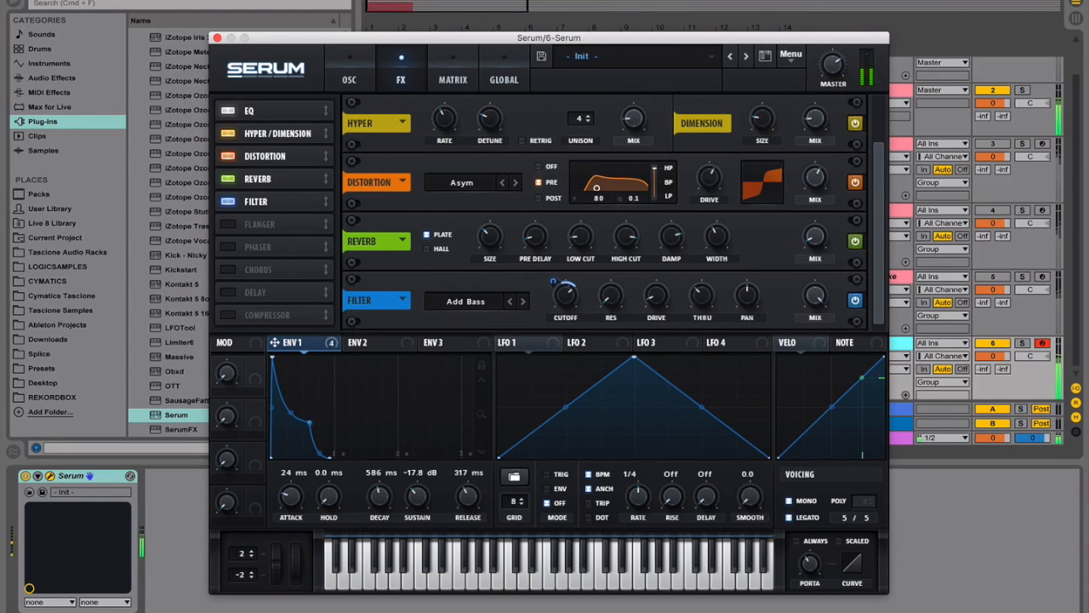
{"action": "left_click", "coordinate": [855, 302]}
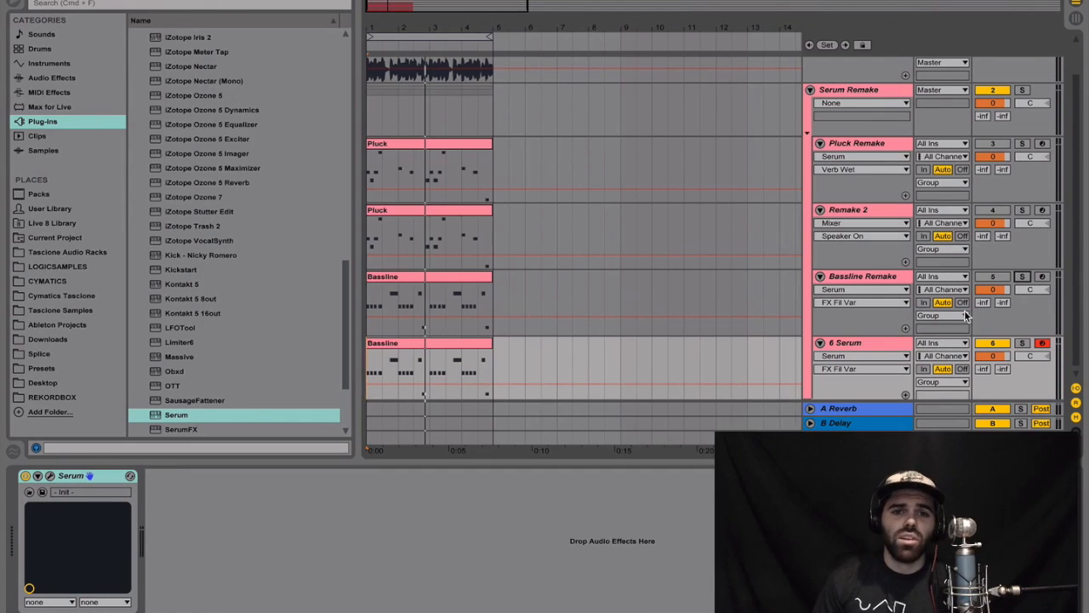